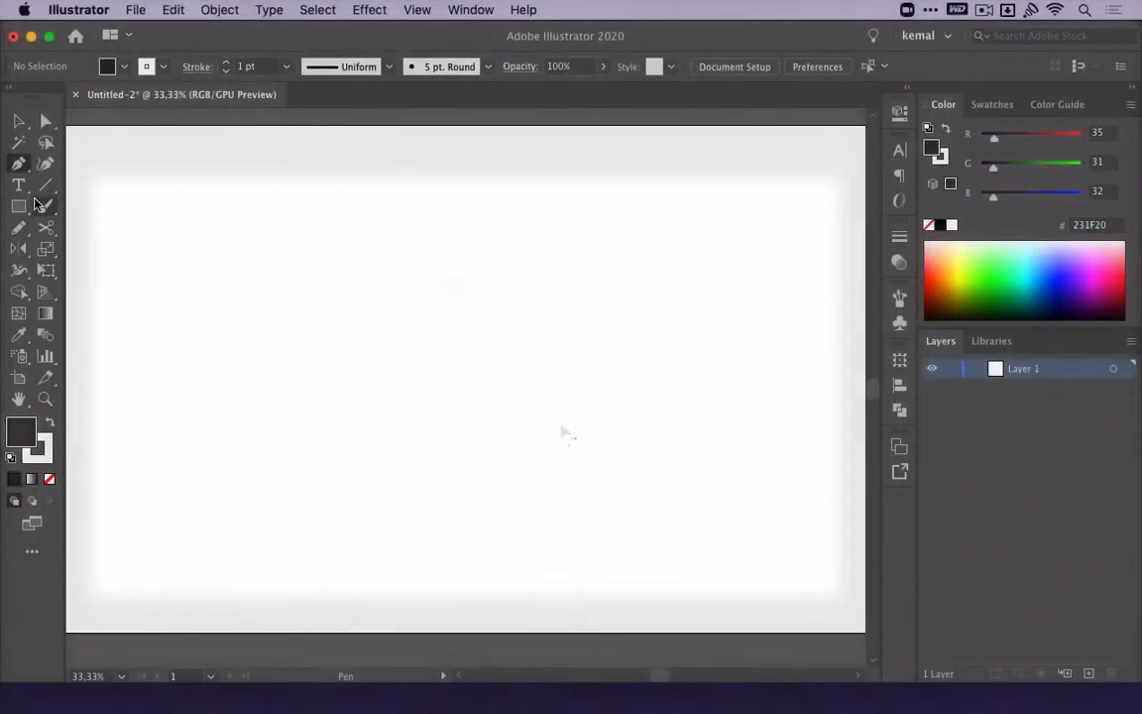
# Draw a straight horizontal path about 685 px long across the artboard with the Pen tool.
pyautogui.press('v')
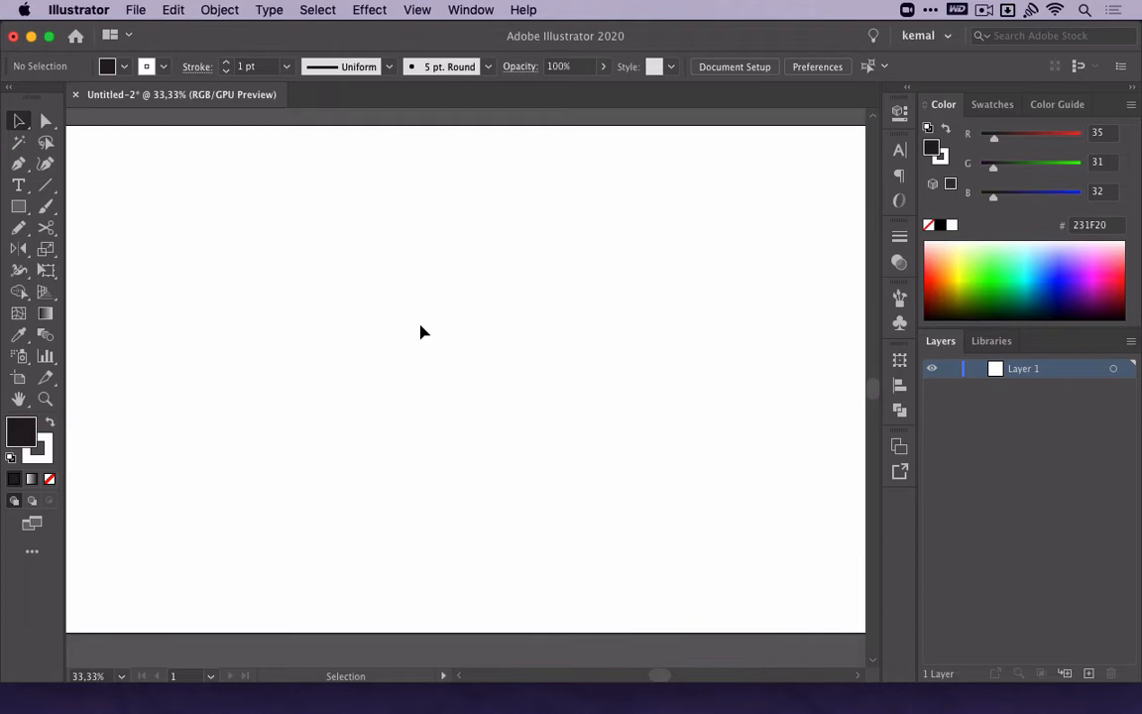
pyautogui.click(22, 164)
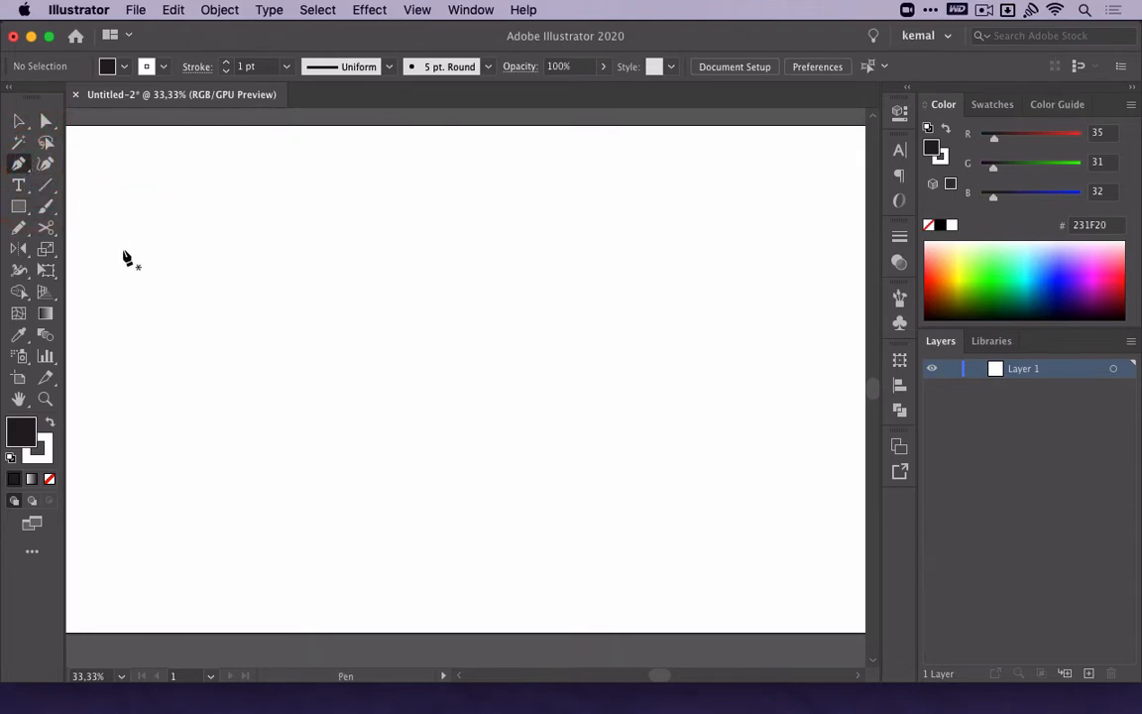
pyautogui.click(286, 348)
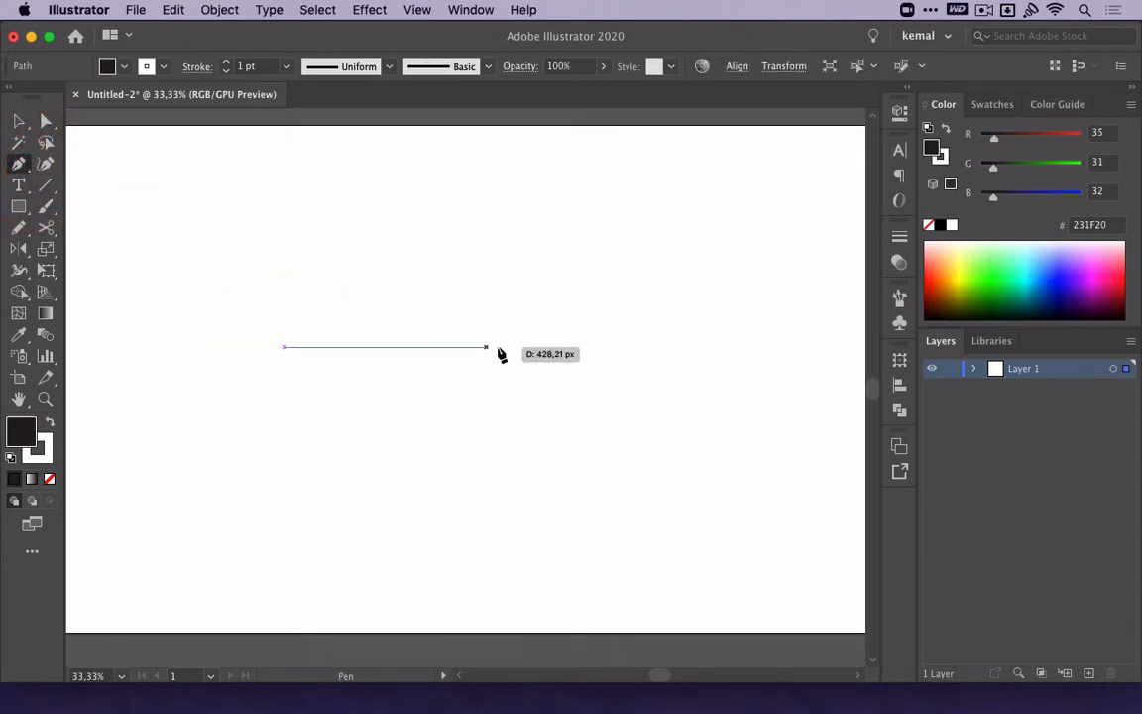
pyautogui.press('shift')
pyautogui.click(607, 347)
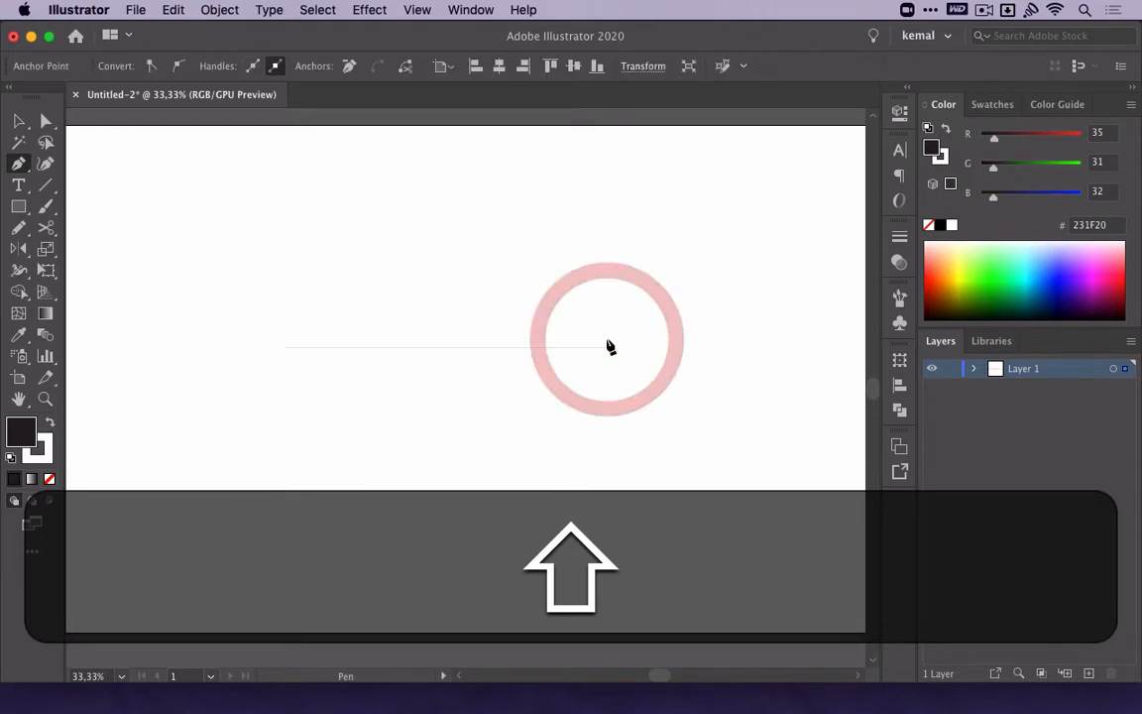
# Bend the middle of the horizontal path upward into a symmetrical arch about 187 px high.
pyautogui.press('alt')
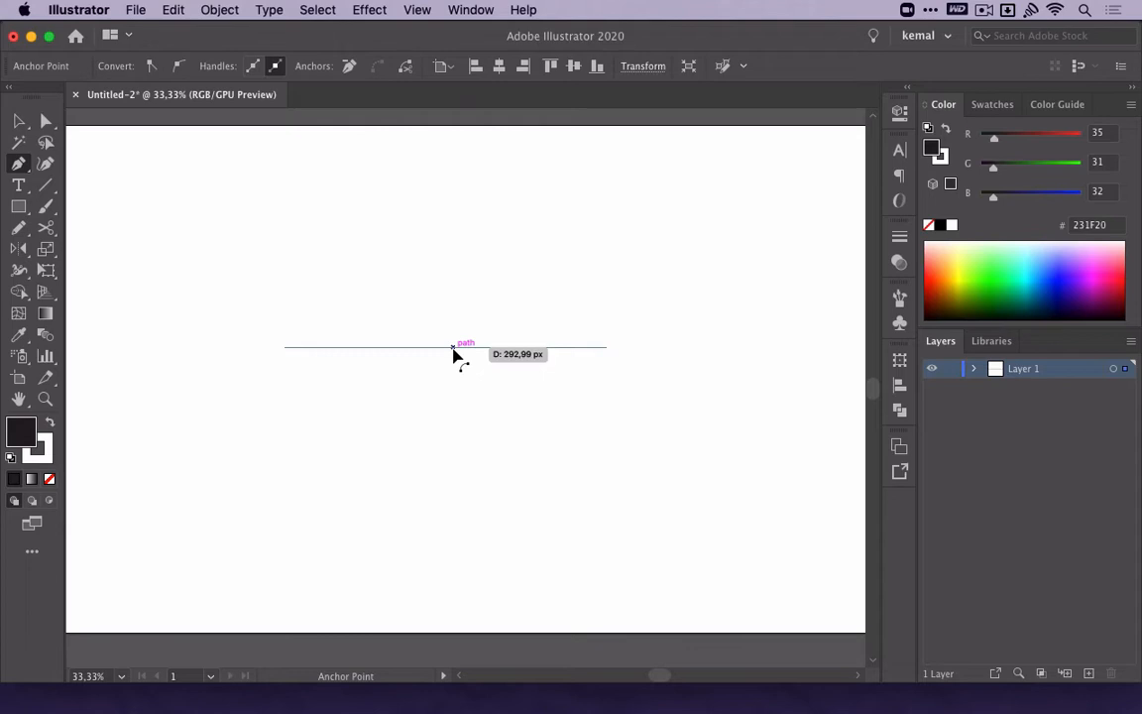
pyautogui.moveTo(453, 353); pyautogui.dragTo(446, 265)
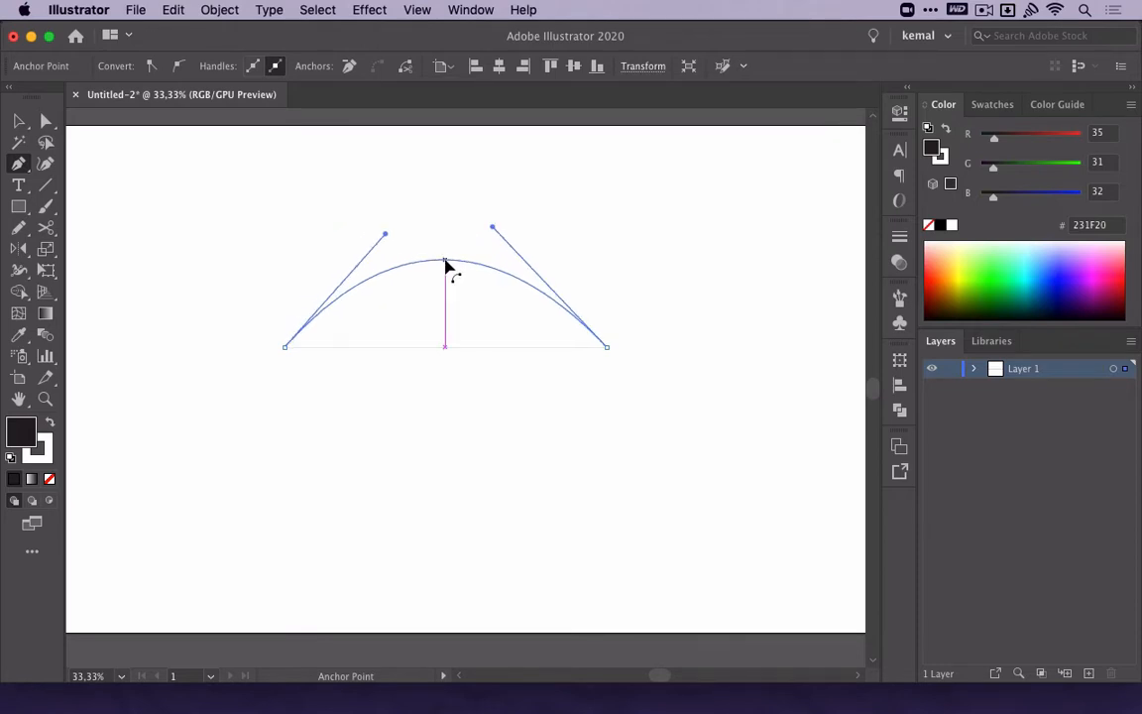
pyautogui.moveTo(446, 261); pyautogui.dragTo(446, 260)
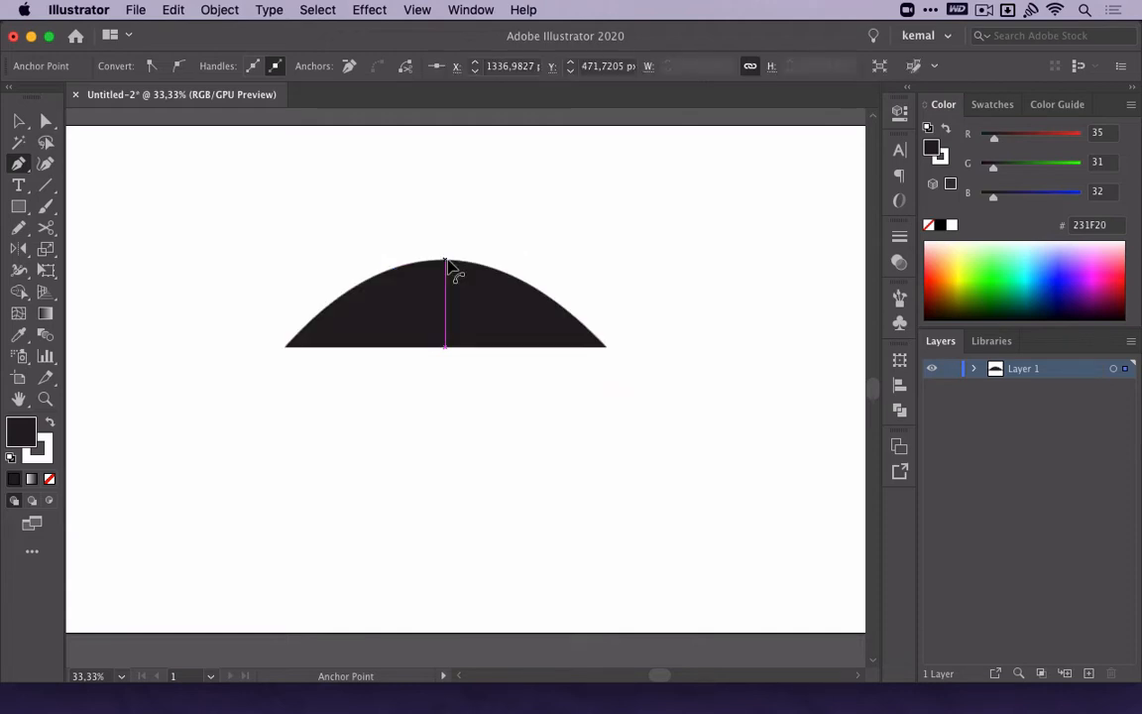
# Continue the arch into a closed shape with straight vertical sides and two lower segments bowed outward.
pyautogui.click(605, 475)
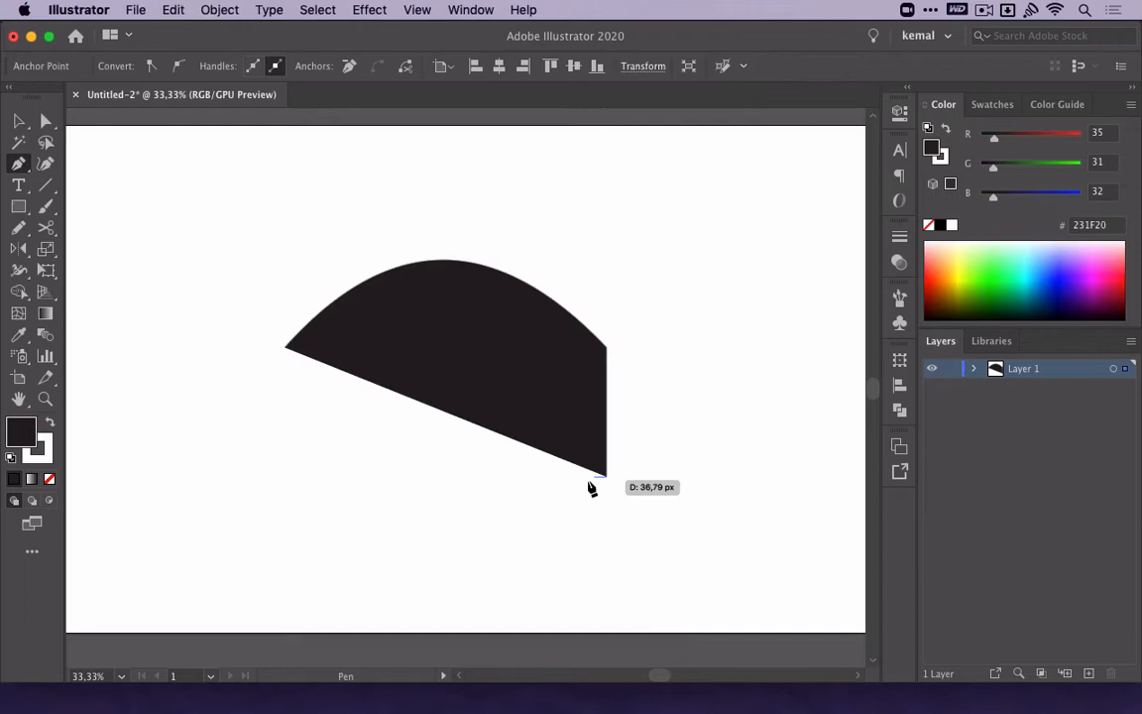
pyautogui.click(467, 526)
pyautogui.moveTo(544, 508); pyautogui.dragTo(559, 532)
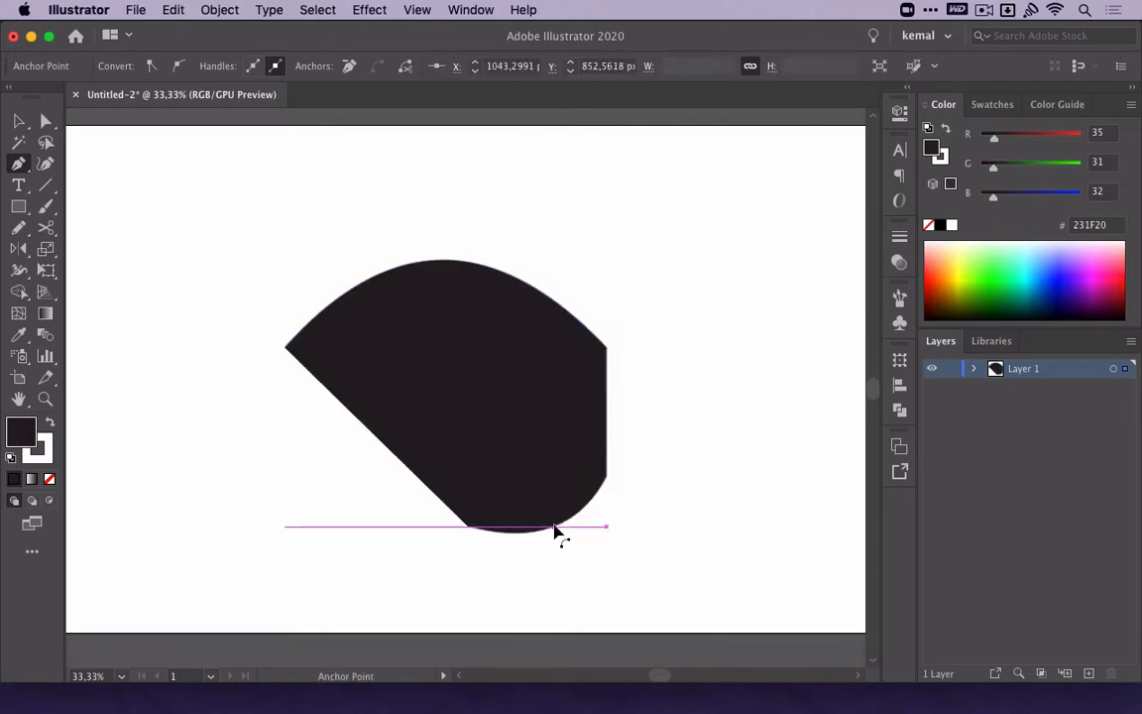
pyautogui.click(285, 425)
pyautogui.click(288, 352)
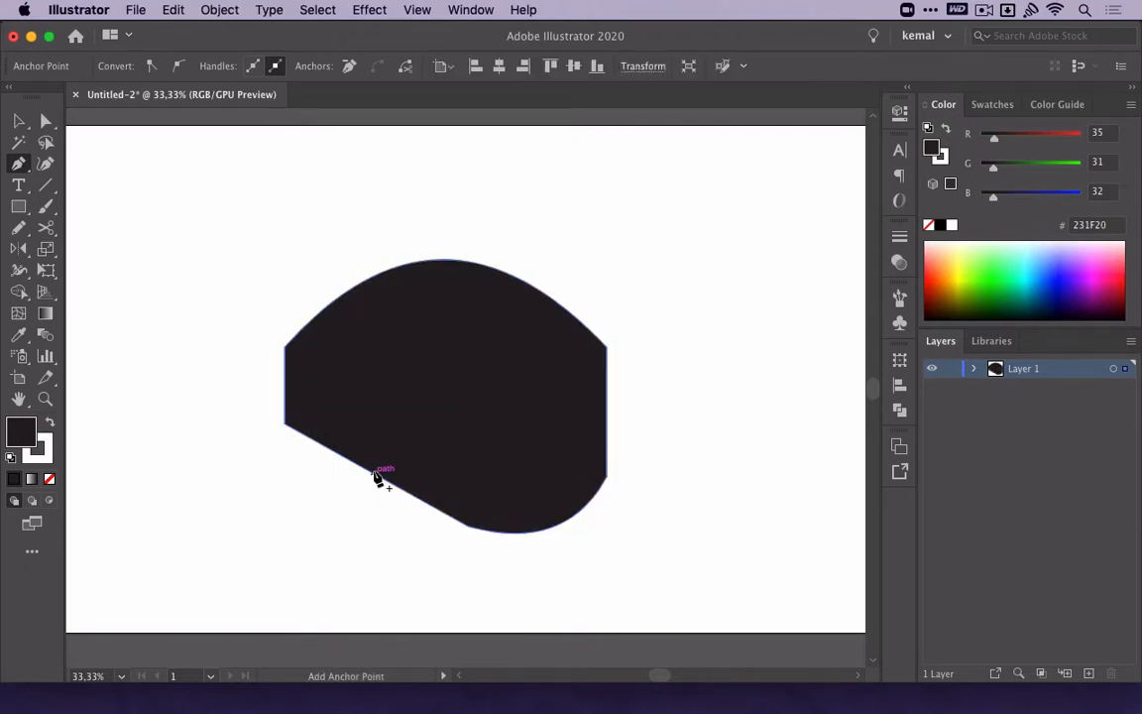
pyautogui.moveTo(377, 477); pyautogui.dragTo(352, 515)
pyautogui.press('v')
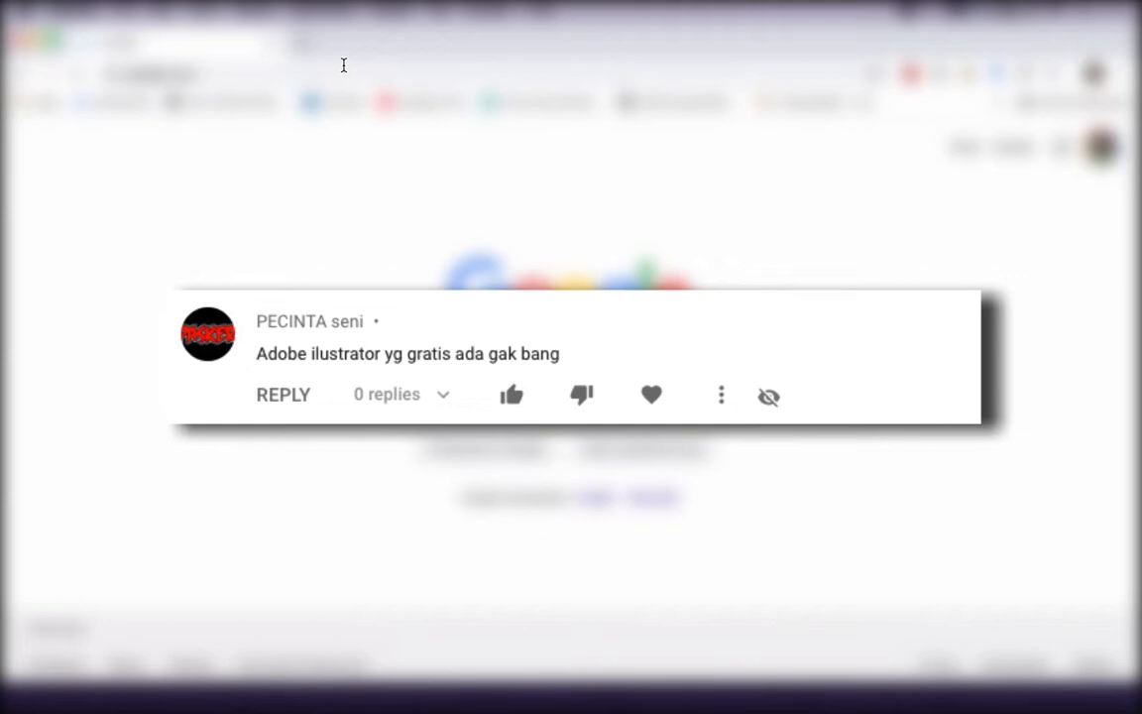
# In Chrome, search Google for "adobe illustrator".
pyautogui.write('adobe')
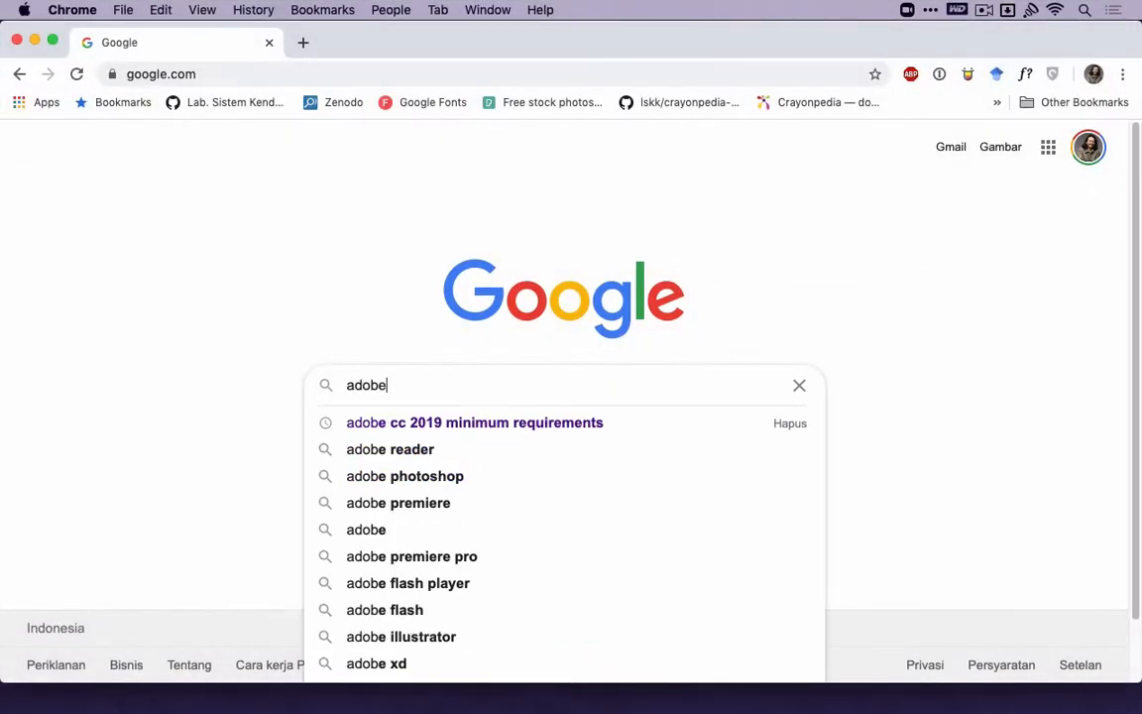
pyautogui.write(' illustrat')
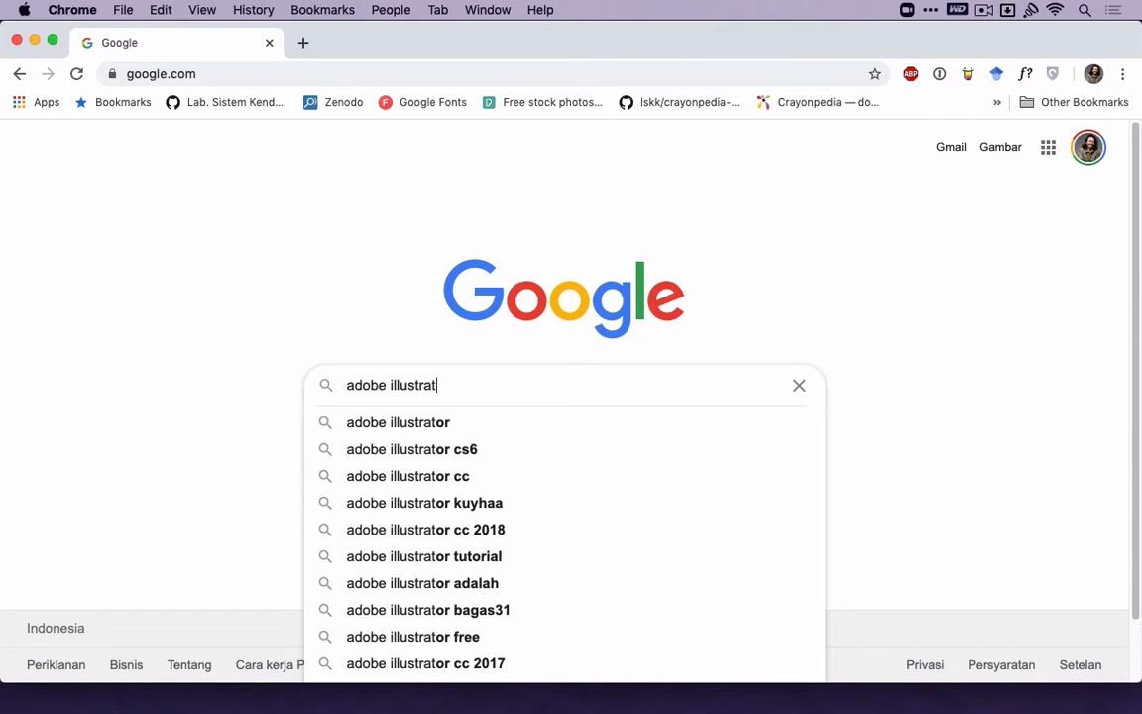
pyautogui.write('or')
pyautogui.press('Return')
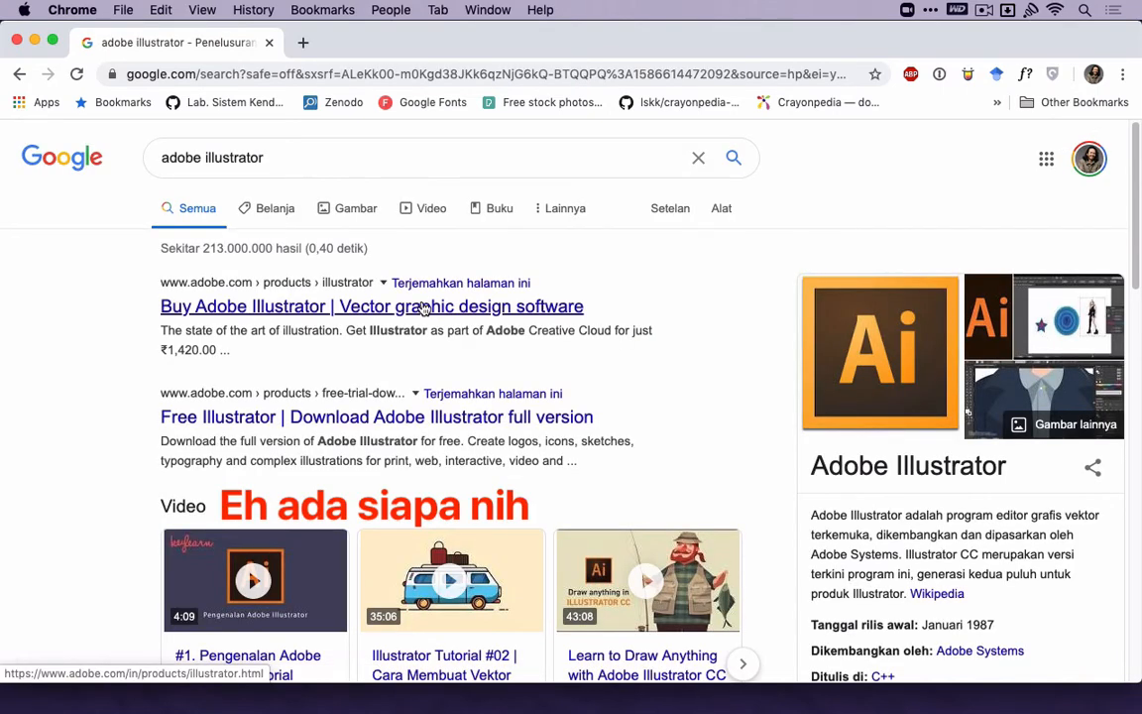
# Open Adobe's Illustrator product page, continue to the Illustrator download page, and close the browser window.
pyautogui.click(423, 308)
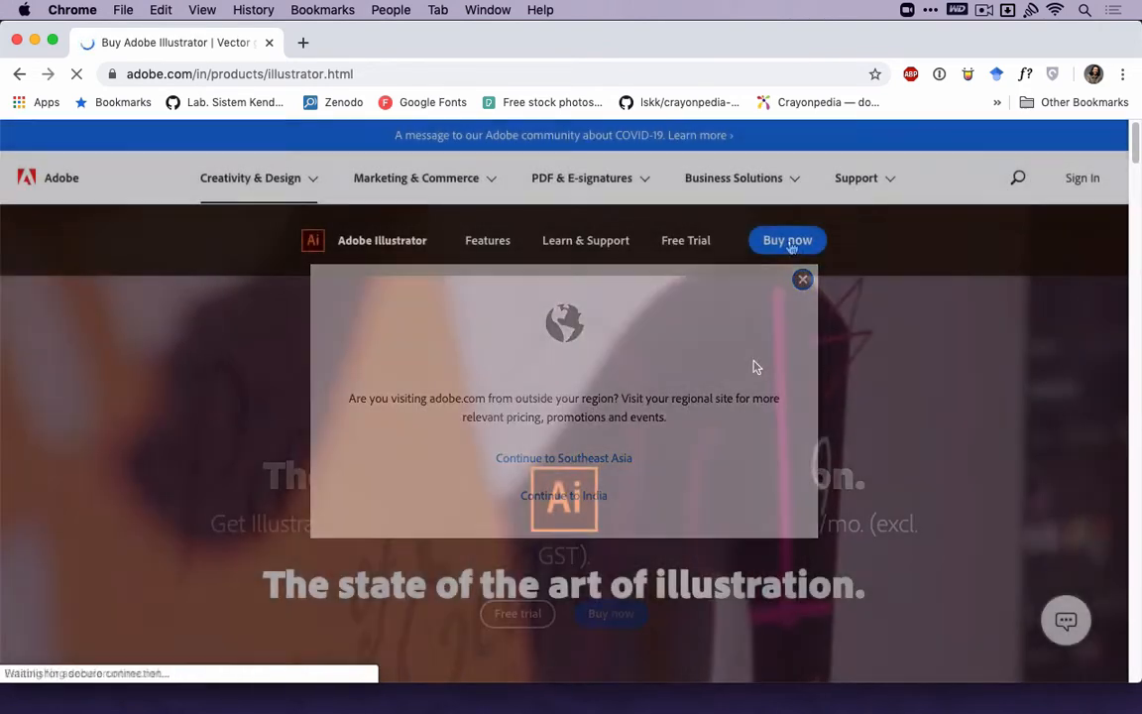
pyautogui.scroll(-5, 644, 342)
pyautogui.click(526, 276)
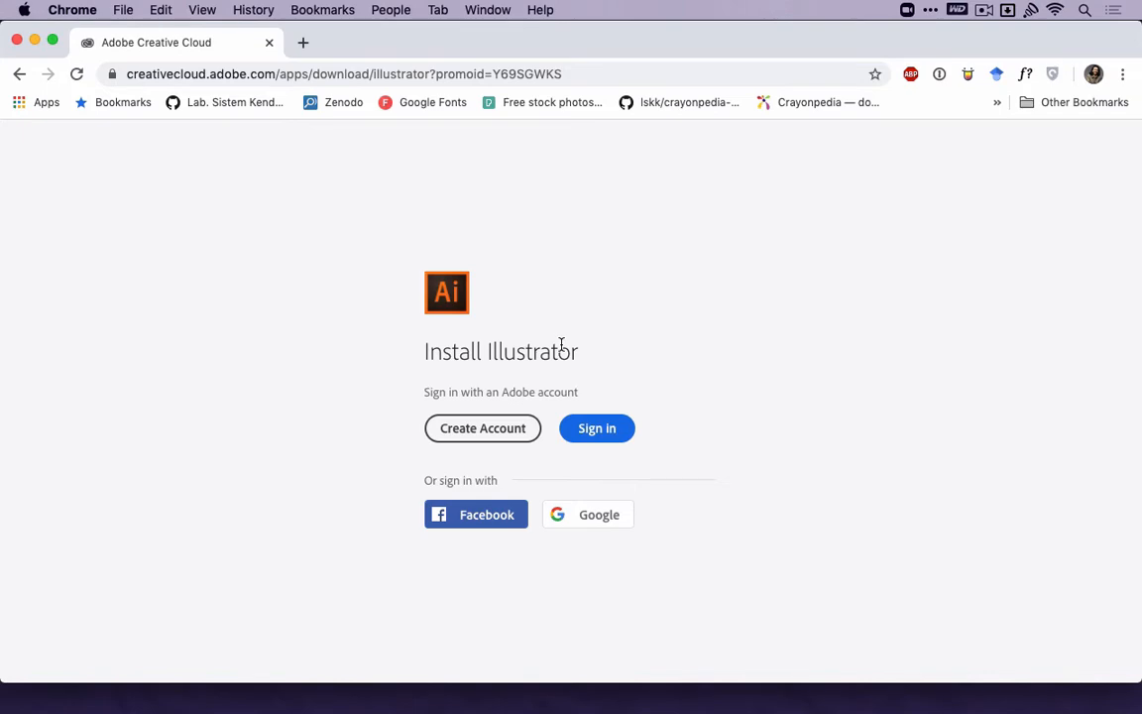
pyautogui.click(17, 40)
pyautogui.click(205, 265)
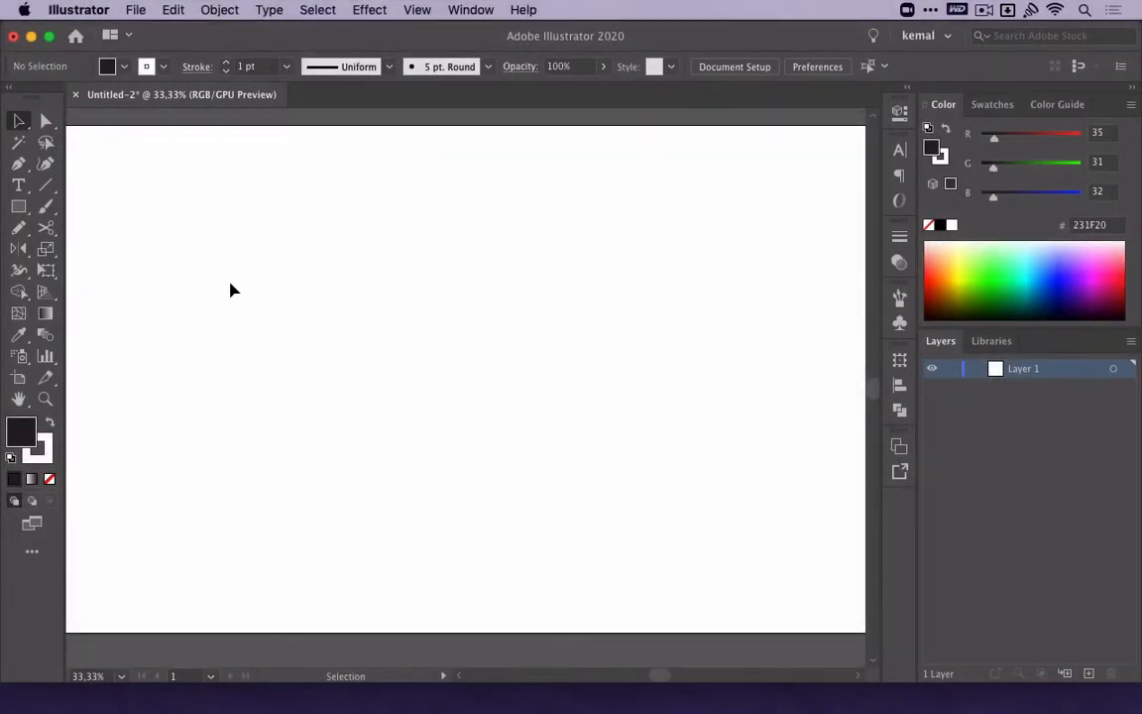
# In Illustrator, check the program version in its About information and dismiss it.
pyautogui.click(84, 6)
pyautogui.click(89, 31)
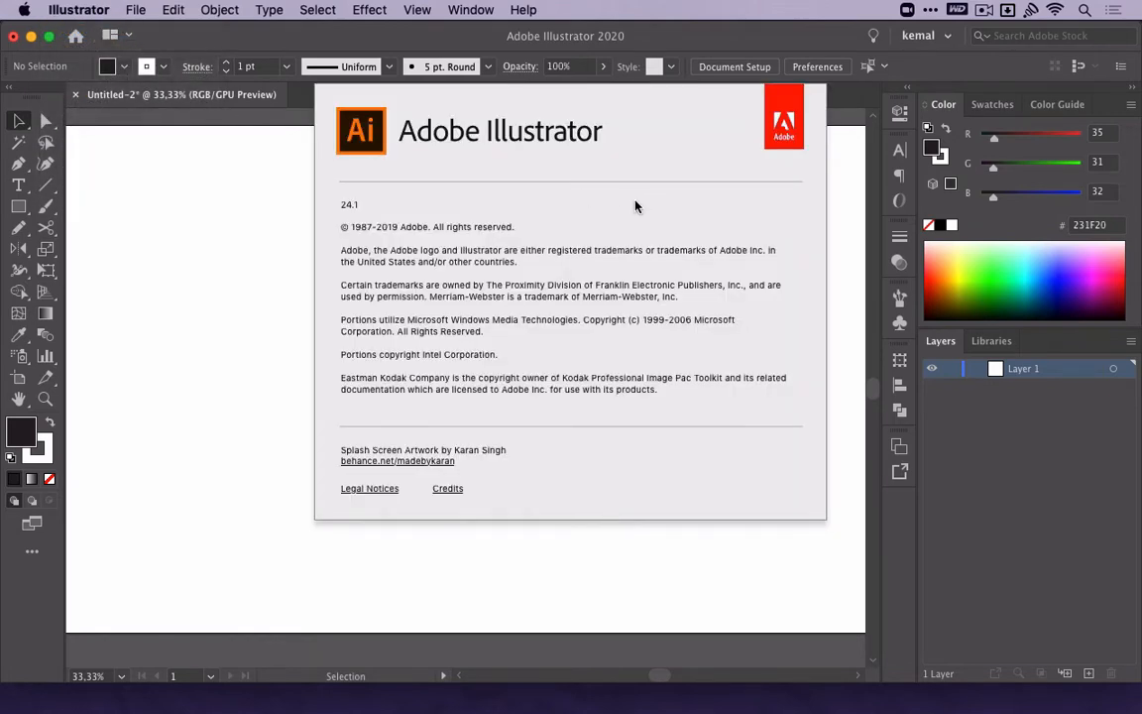
pyautogui.click(487, 201)
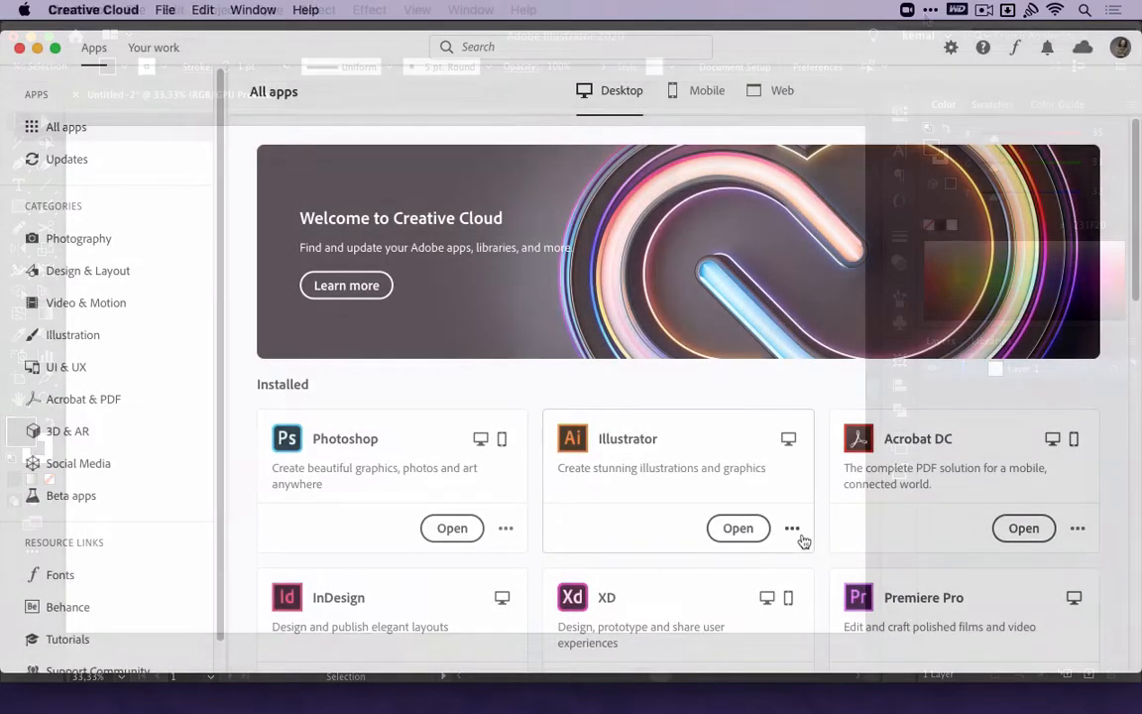
# In Creative Cloud, review the other installable versions of Illustrator and close the window.
pyautogui.click(794, 530)
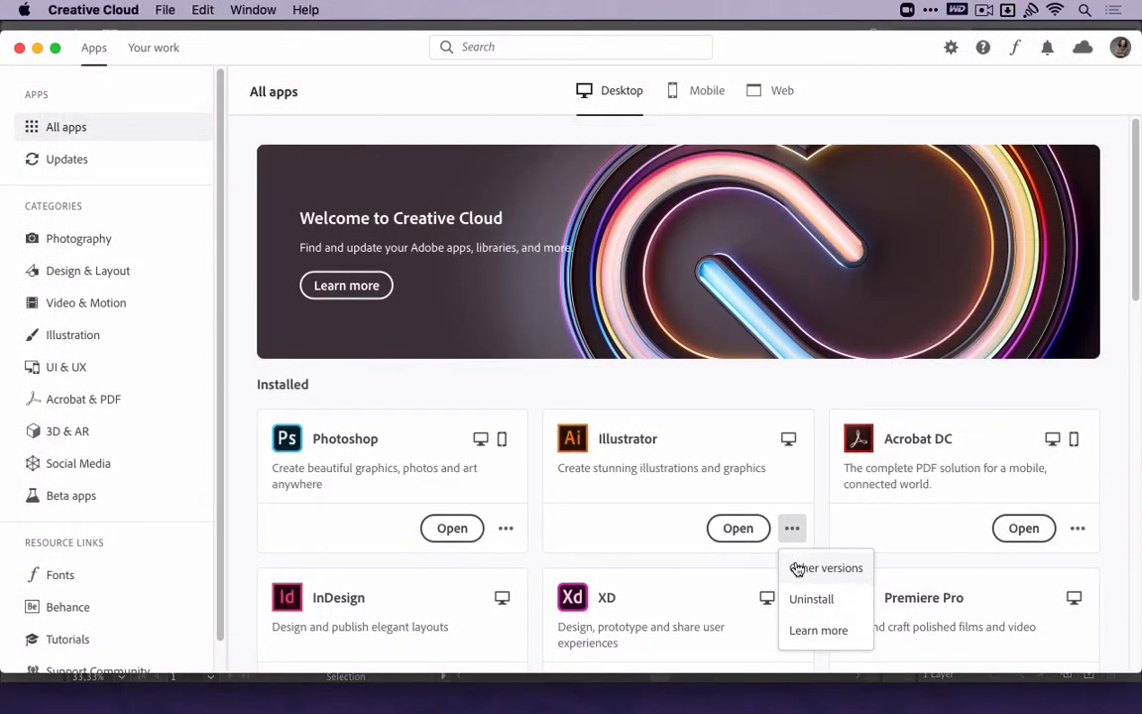
pyautogui.click(798, 569)
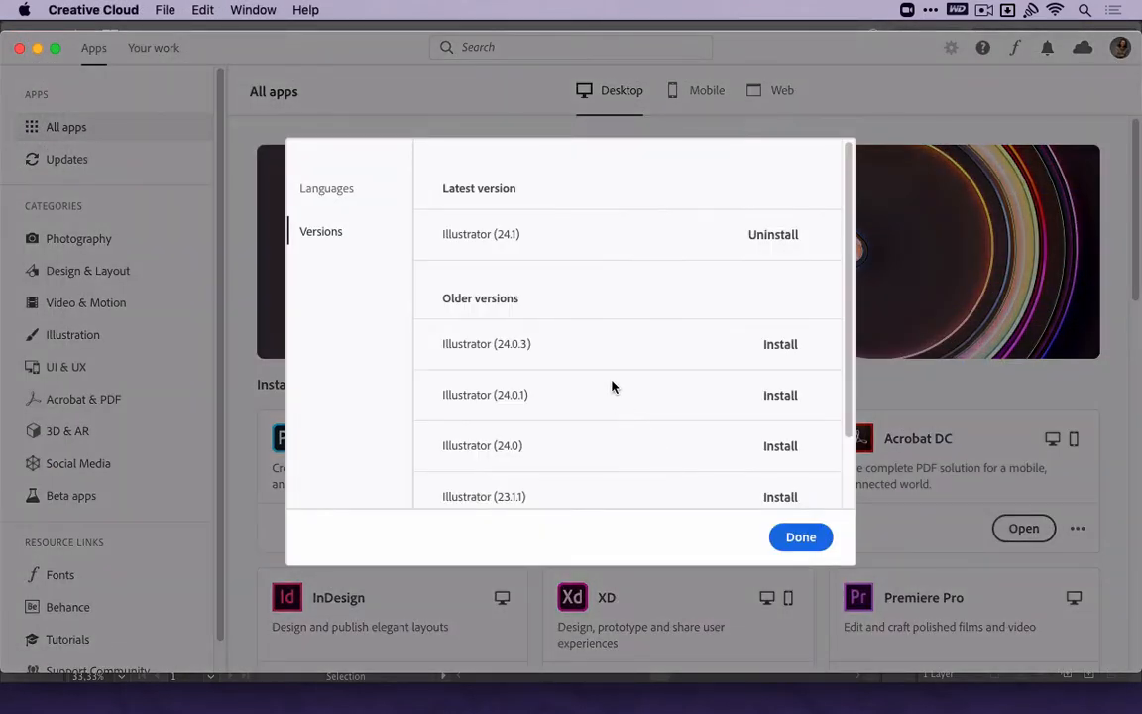
pyautogui.scroll(-3, 610, 386)
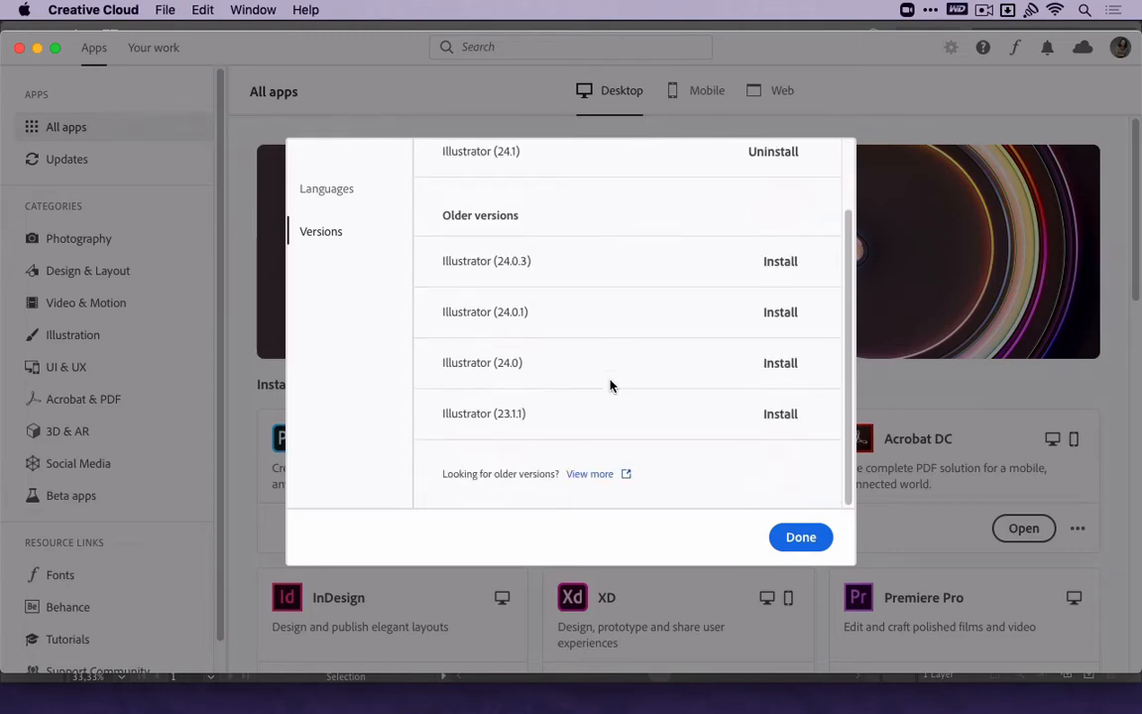
pyautogui.scroll(3, 610, 386)
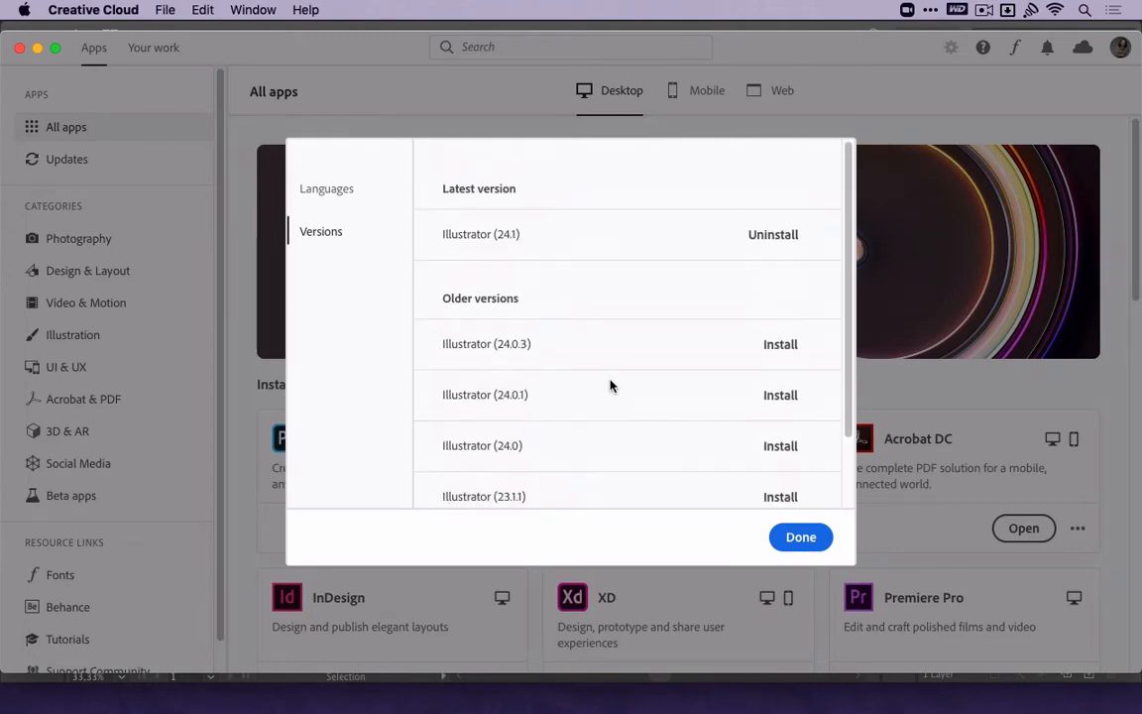
pyautogui.click(801, 537)
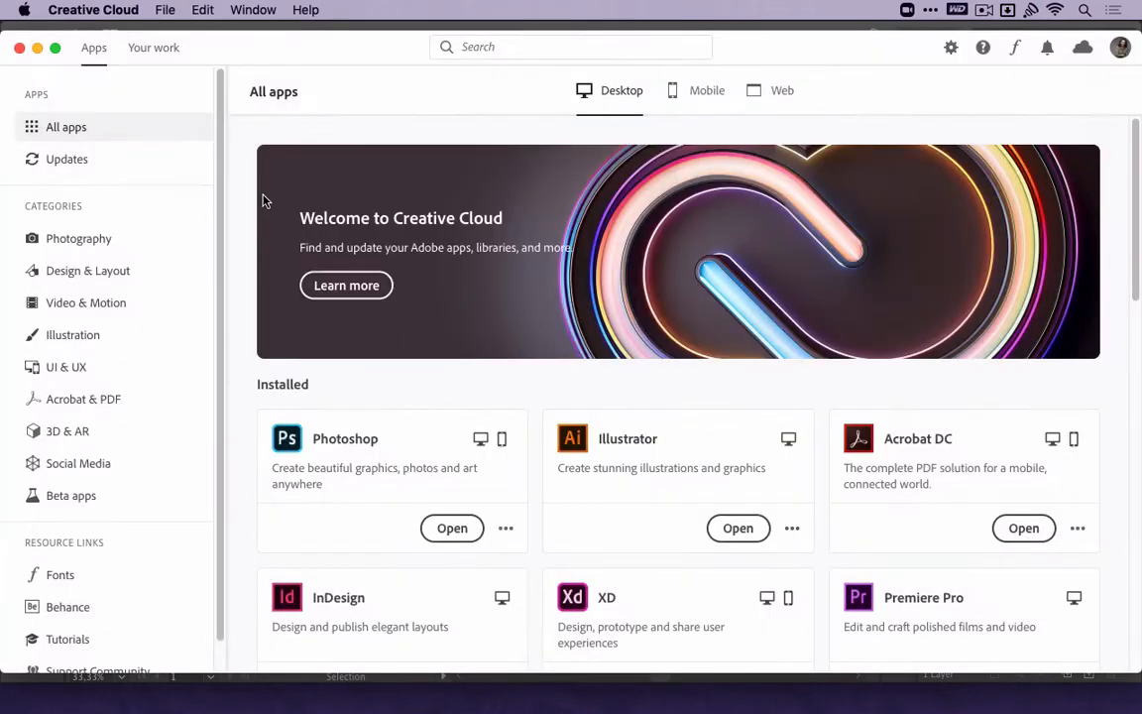
pyautogui.click(19, 47)
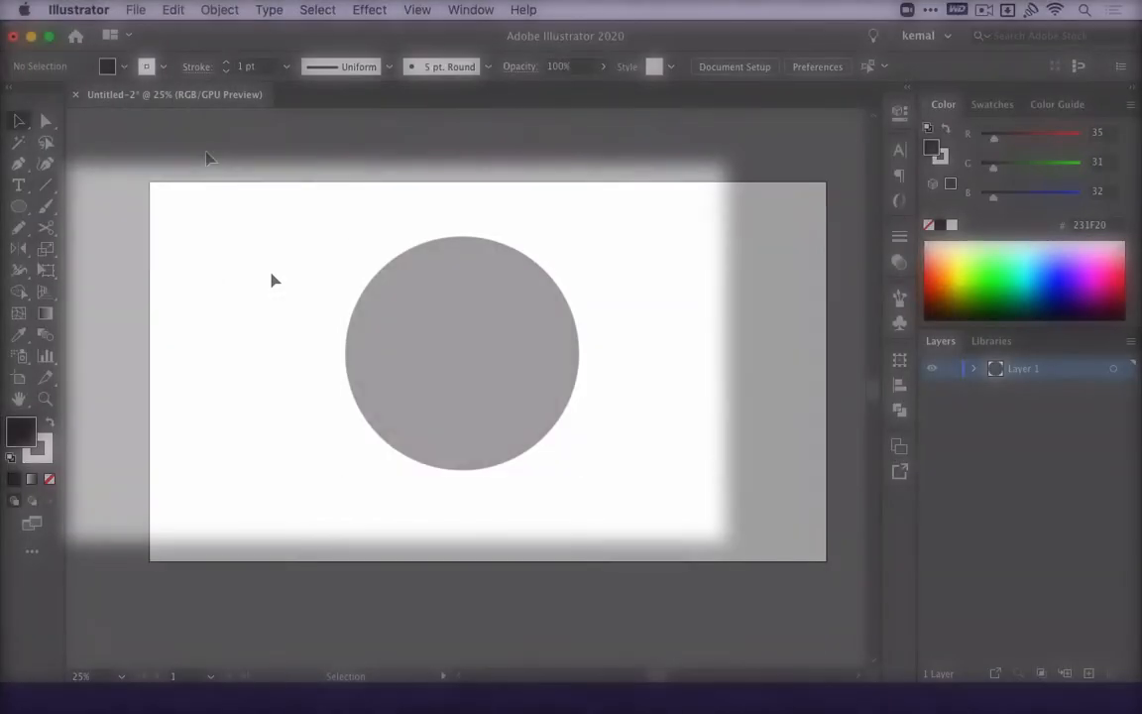
# In Illustrator, save the circle artwork to the Desktop as an Adobe PDF named "coba pdf" with the Illustrator Default preset.
pyautogui.click(138, 10)
pyautogui.click(220, 157)
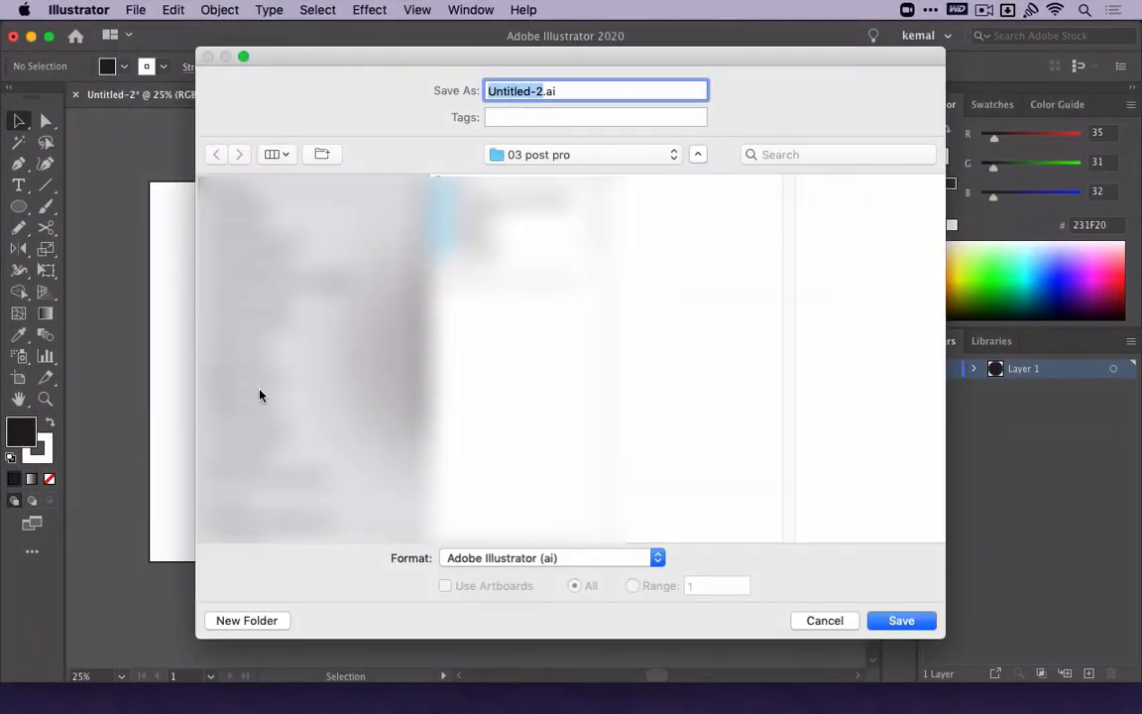
pyautogui.click(259, 396)
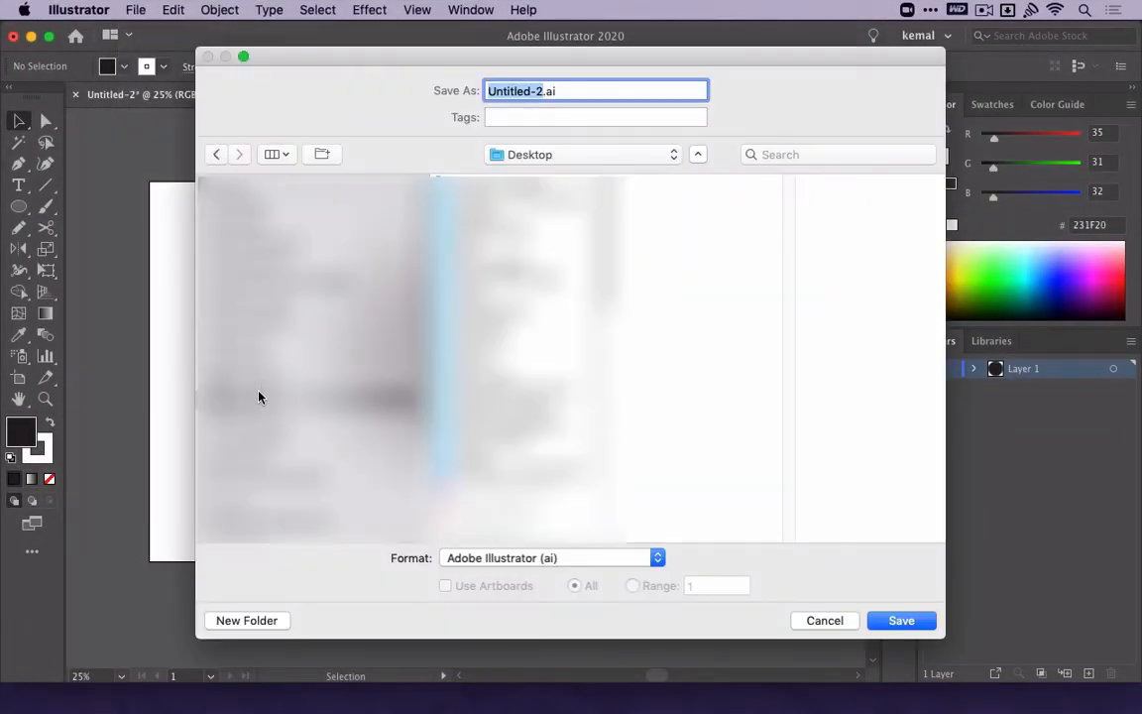
pyautogui.write('coba pdf')
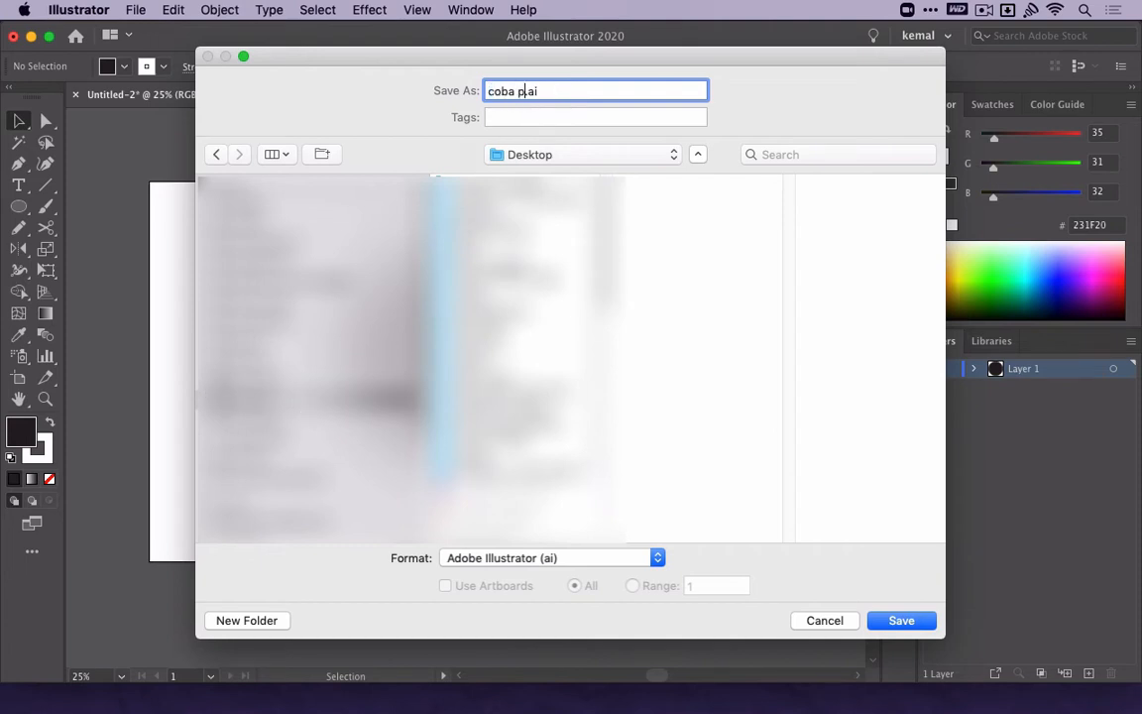
pyautogui.click(650, 559)
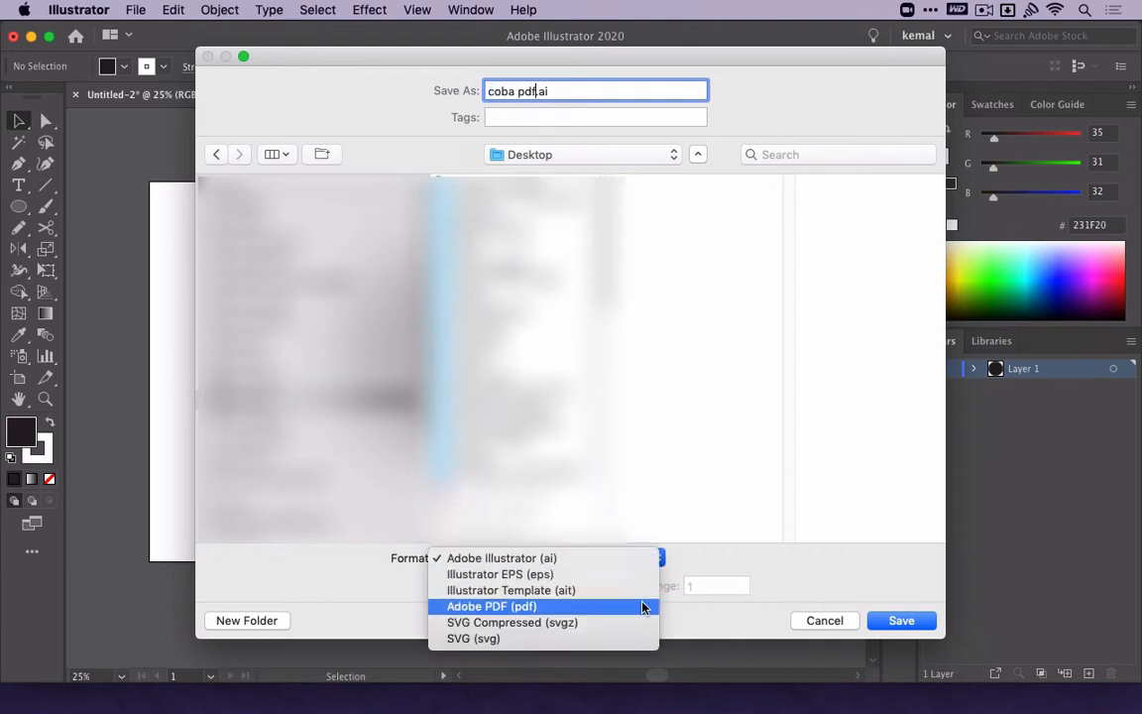
pyautogui.click(650, 606)
pyautogui.click(888, 623)
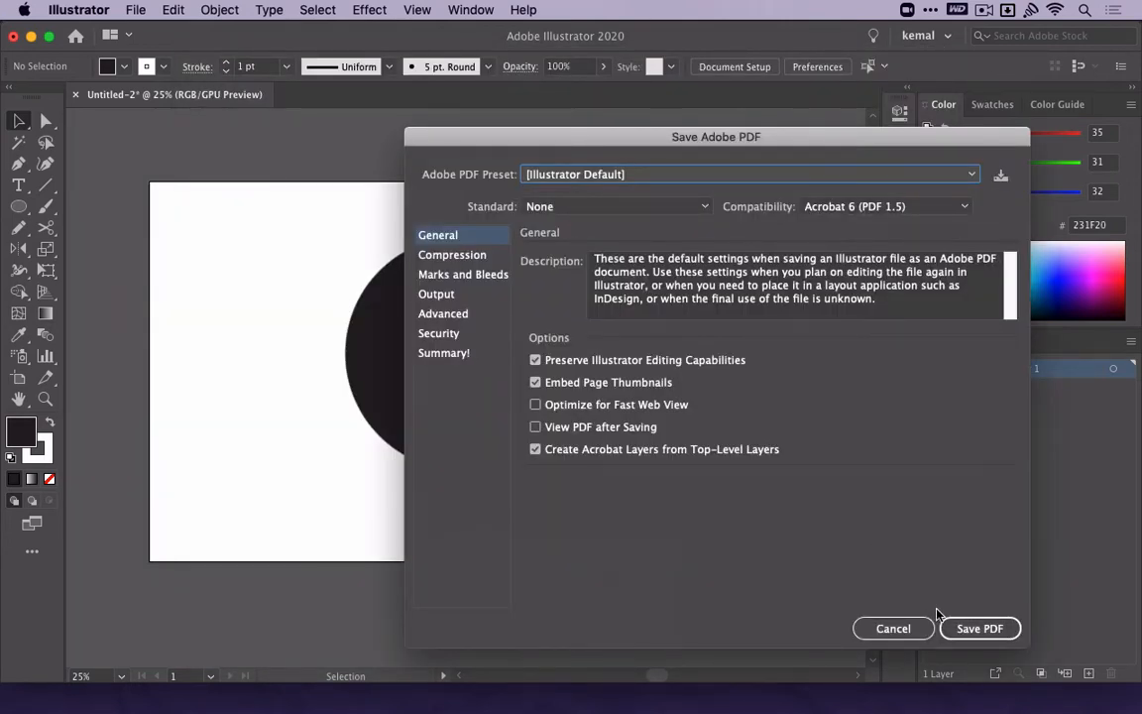
pyautogui.click(952, 628)
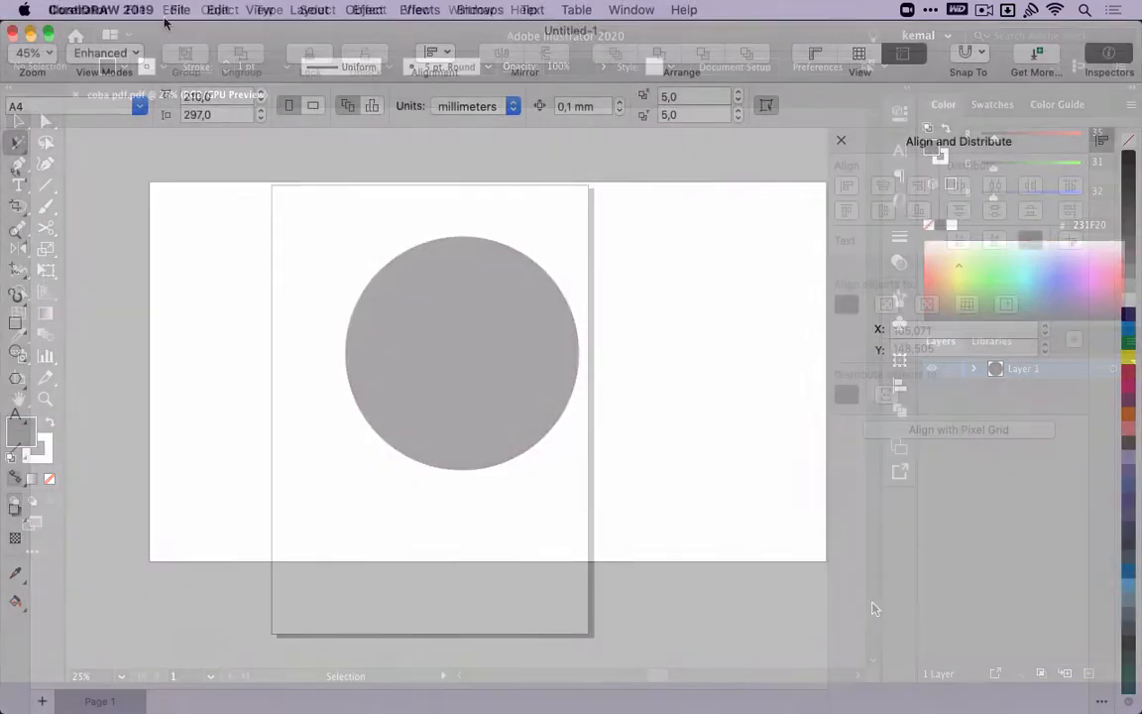
# In CorelDRAW, open "coba pdf.pdf" from the Desktop, importing its text as curves.
pyautogui.click(179, 8)
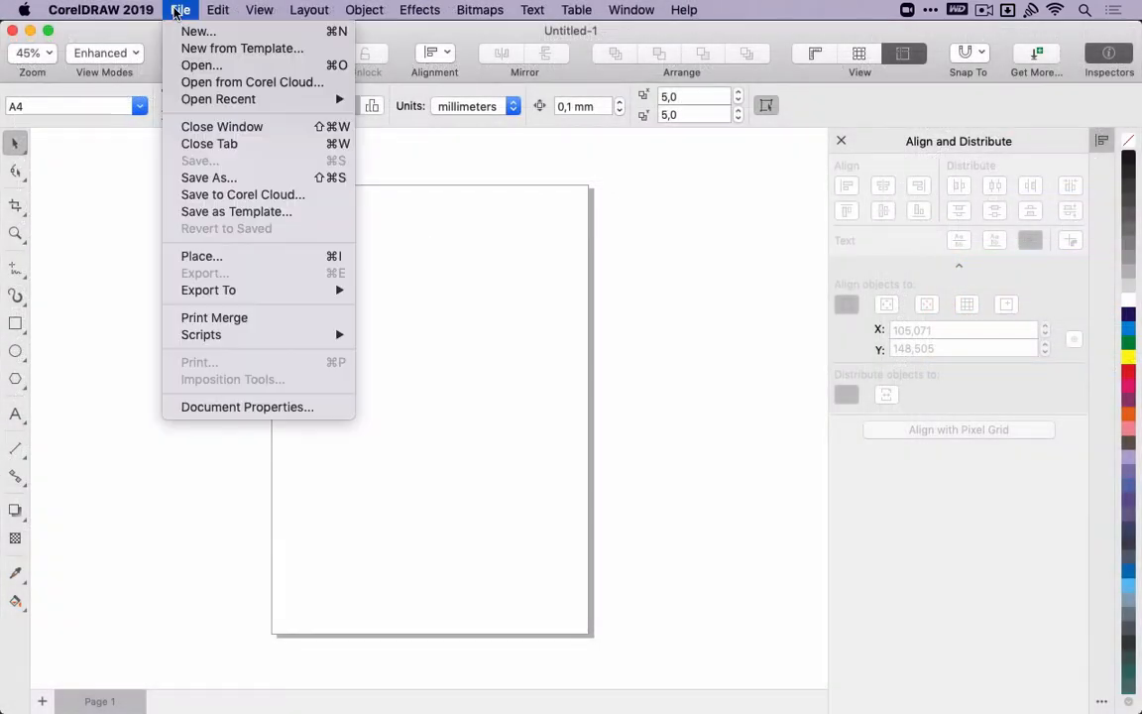
pyautogui.click(199, 66)
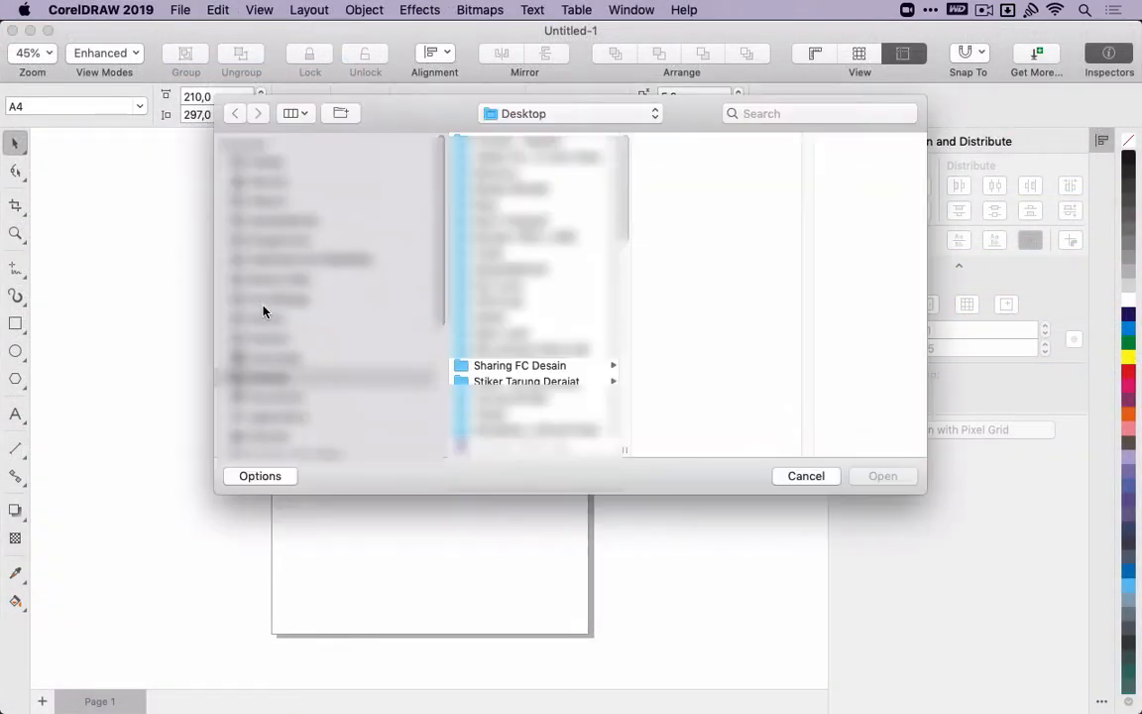
pyautogui.scroll(-5, 514, 324)
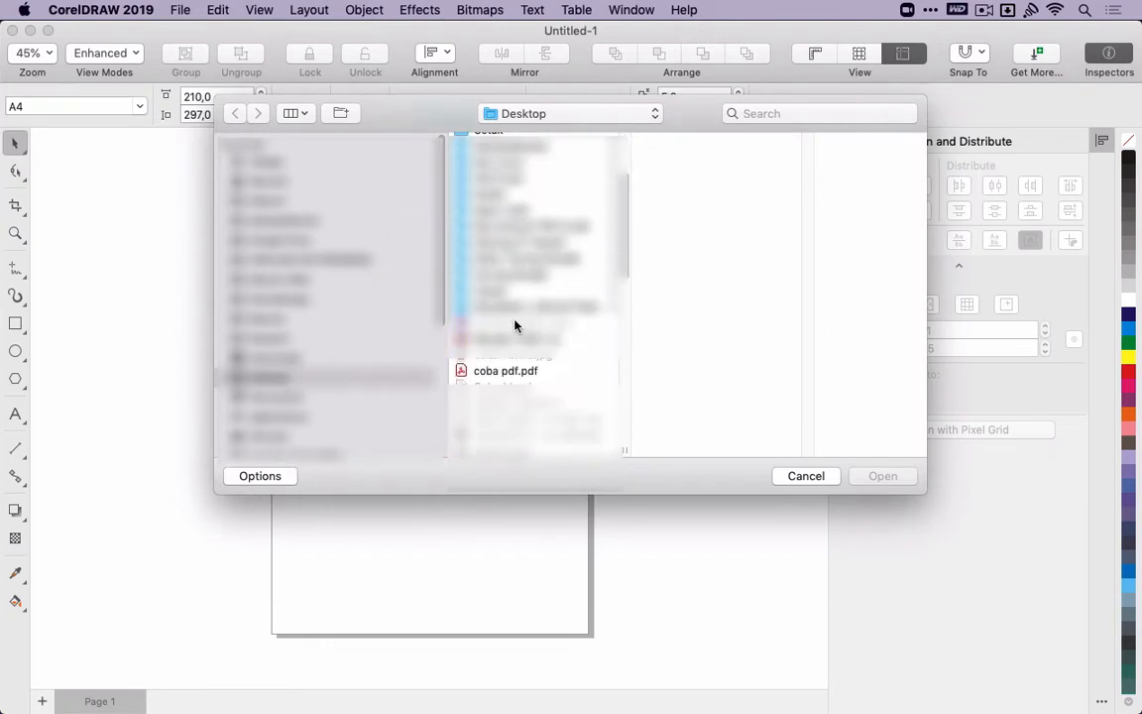
pyautogui.click(552, 373)
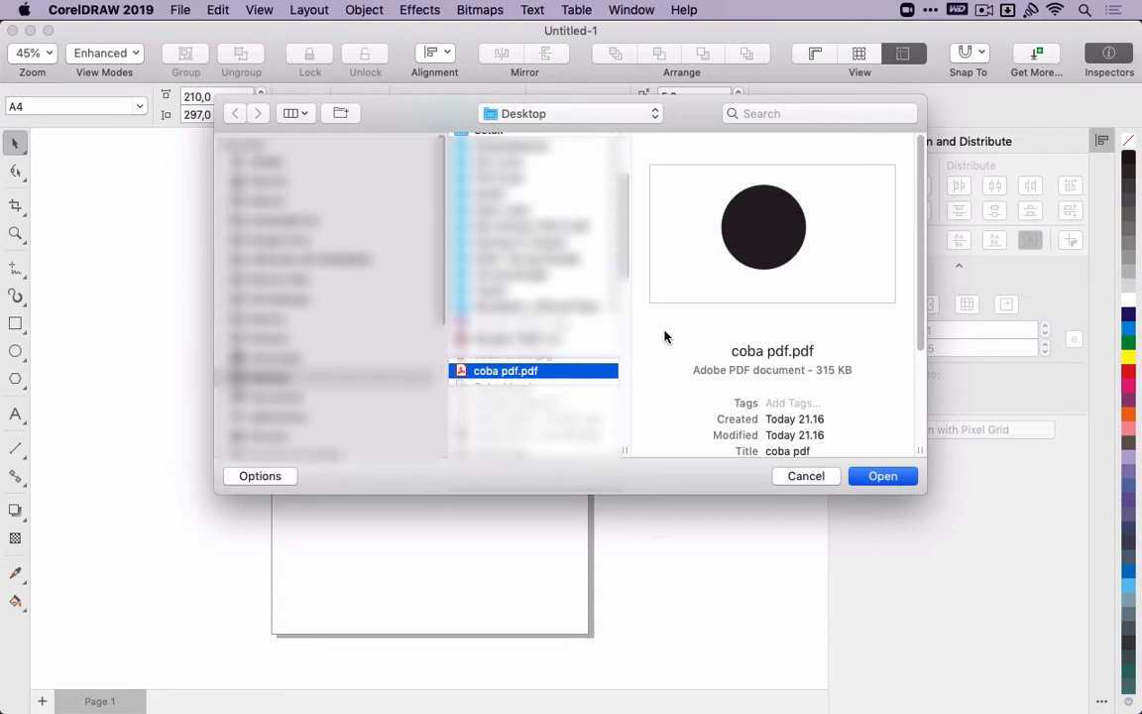
pyautogui.press('Return')
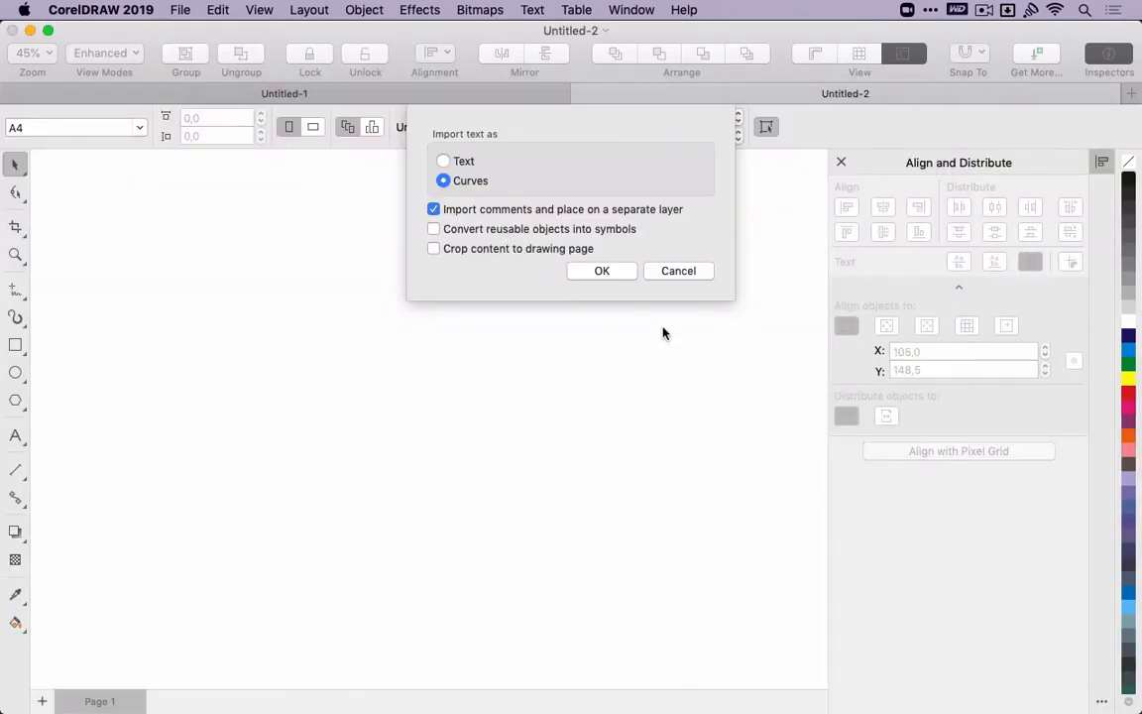
pyautogui.click(601, 270)
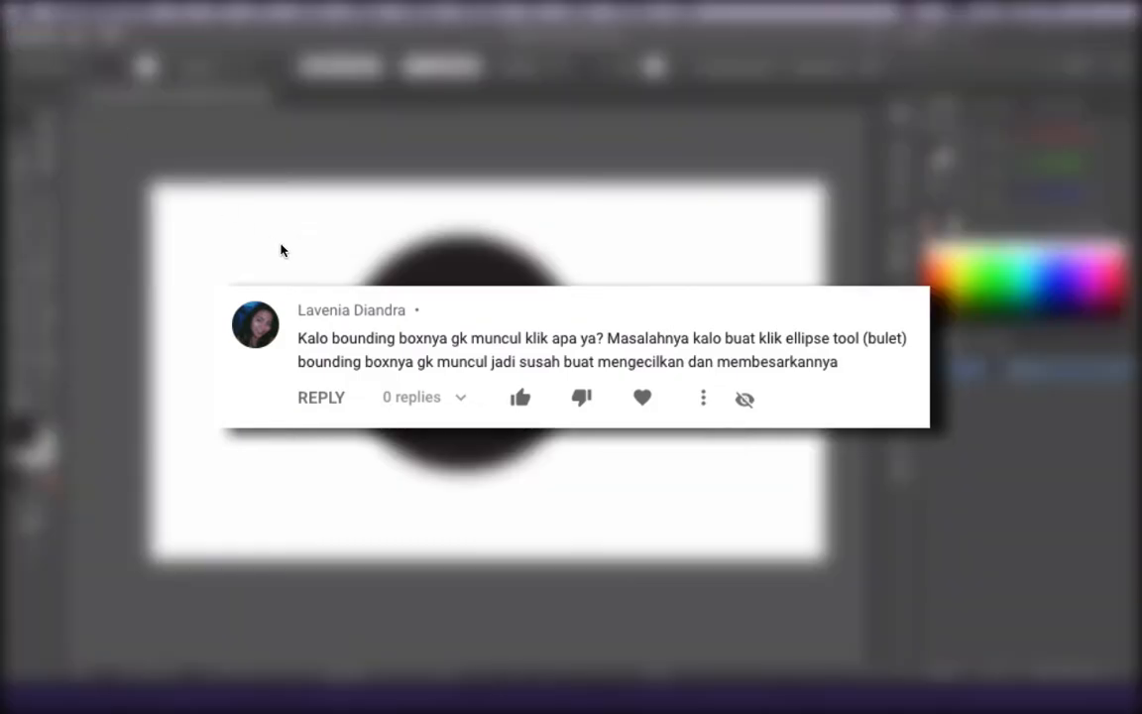
# In Illustrator, draw a smaller circle beside the large black circle and move it up and left, clear of the large one.
pyautogui.click(412, 11)
pyautogui.click(325, 182)
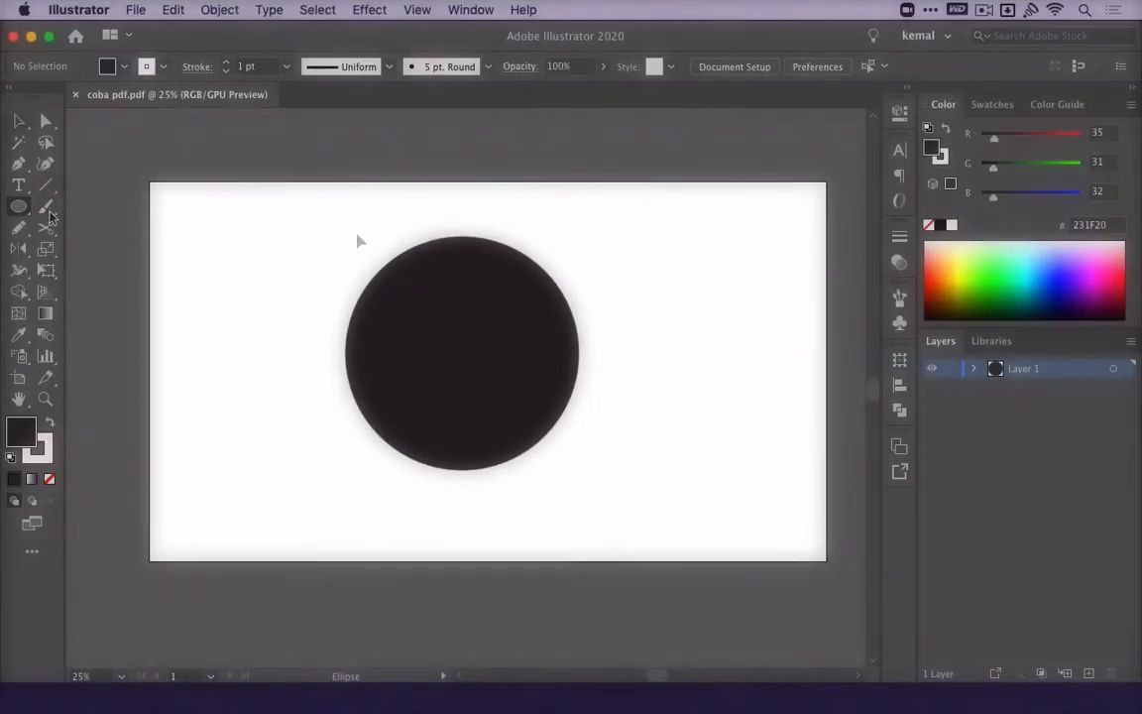
pyautogui.moveTo(211, 304); pyautogui.dragTo(333, 482)
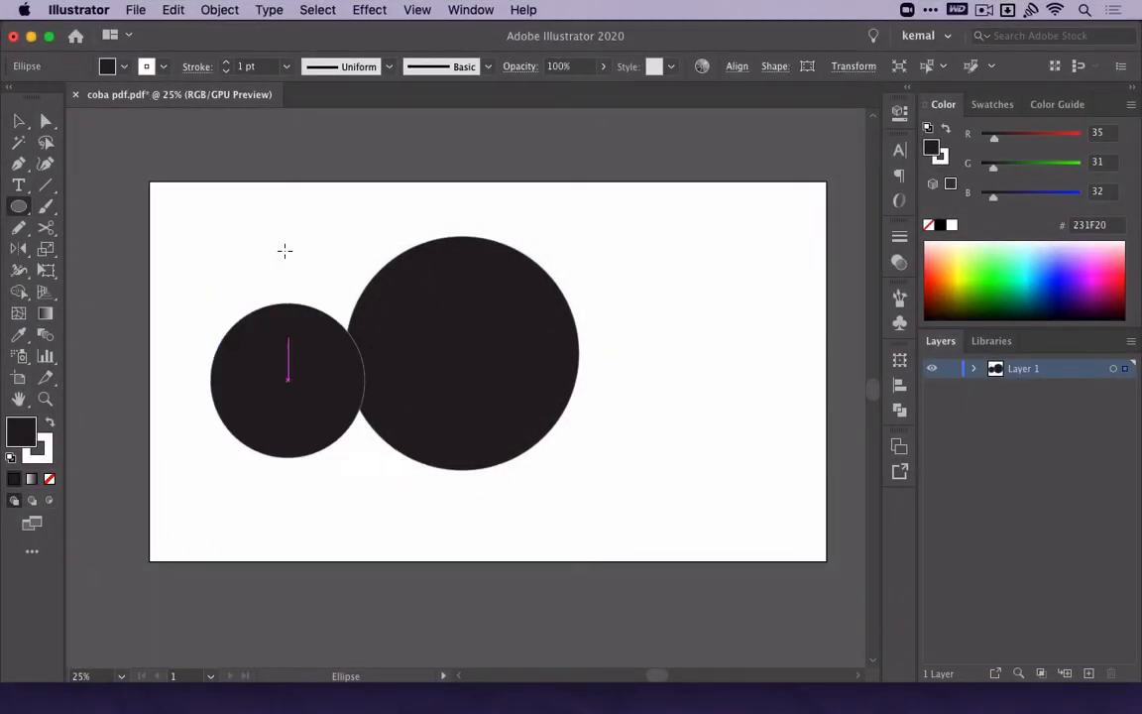
pyautogui.press('v')
pyautogui.click(284, 250)
pyautogui.moveTo(273, 335); pyautogui.dragTo(223, 262)
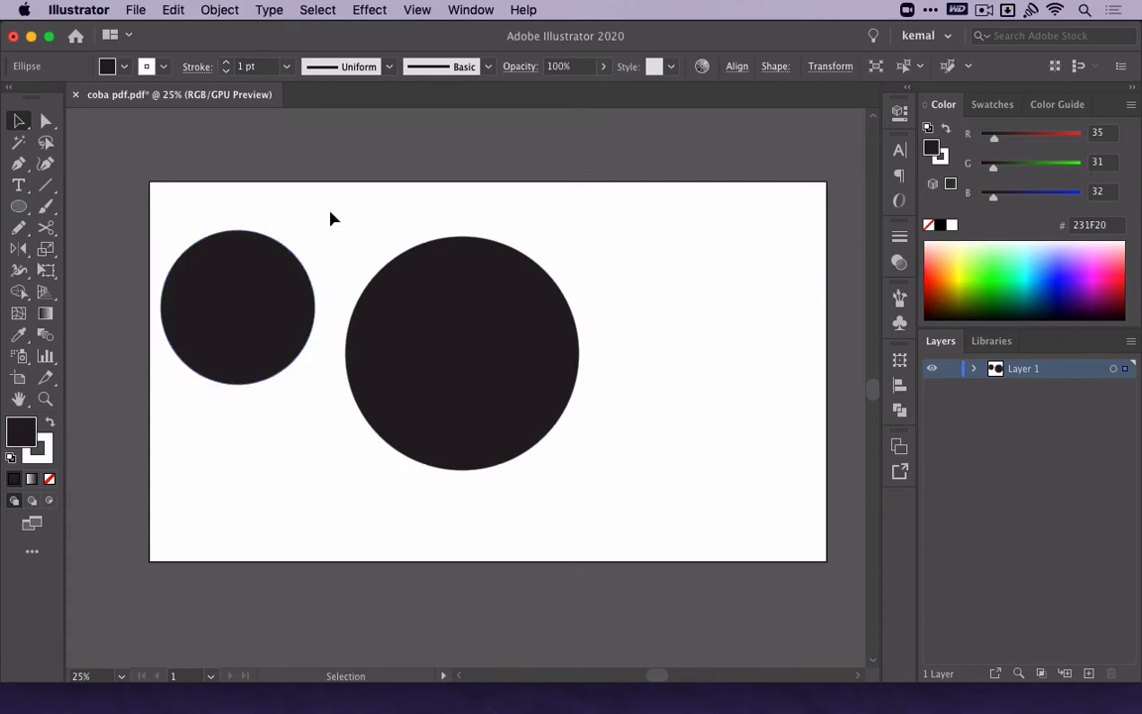
pyautogui.click(336, 211)
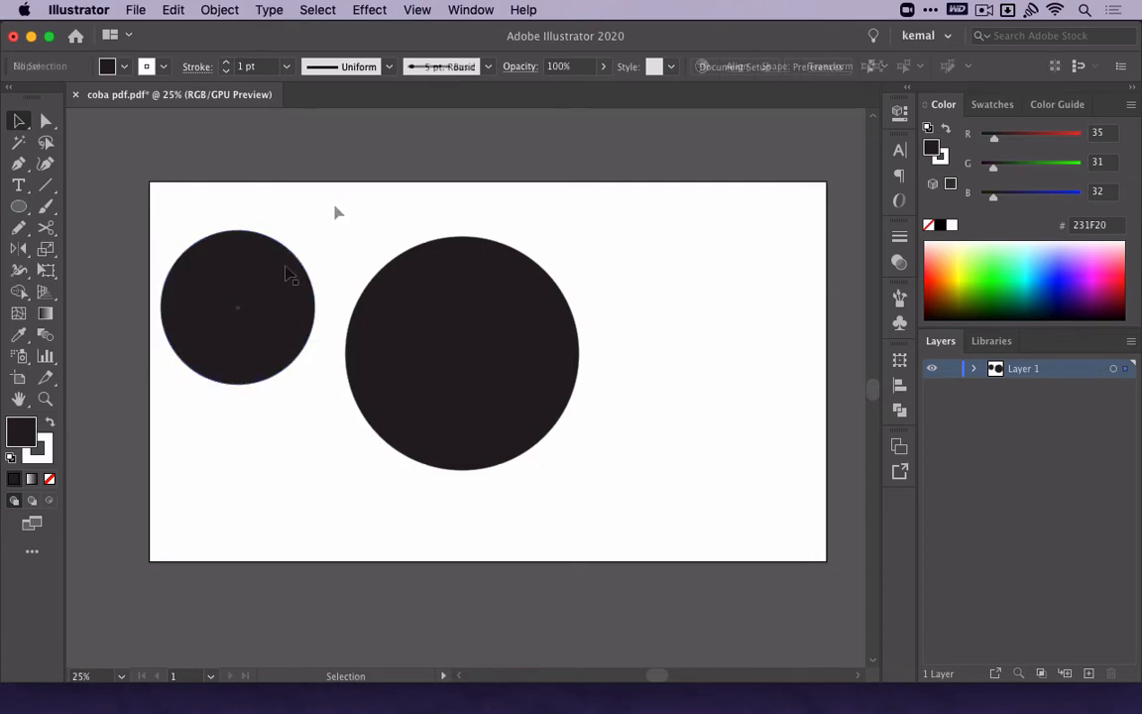
# Turn on the bounding box display, then toggle it off and on again with the large circle selected.
pyautogui.click(416, 12)
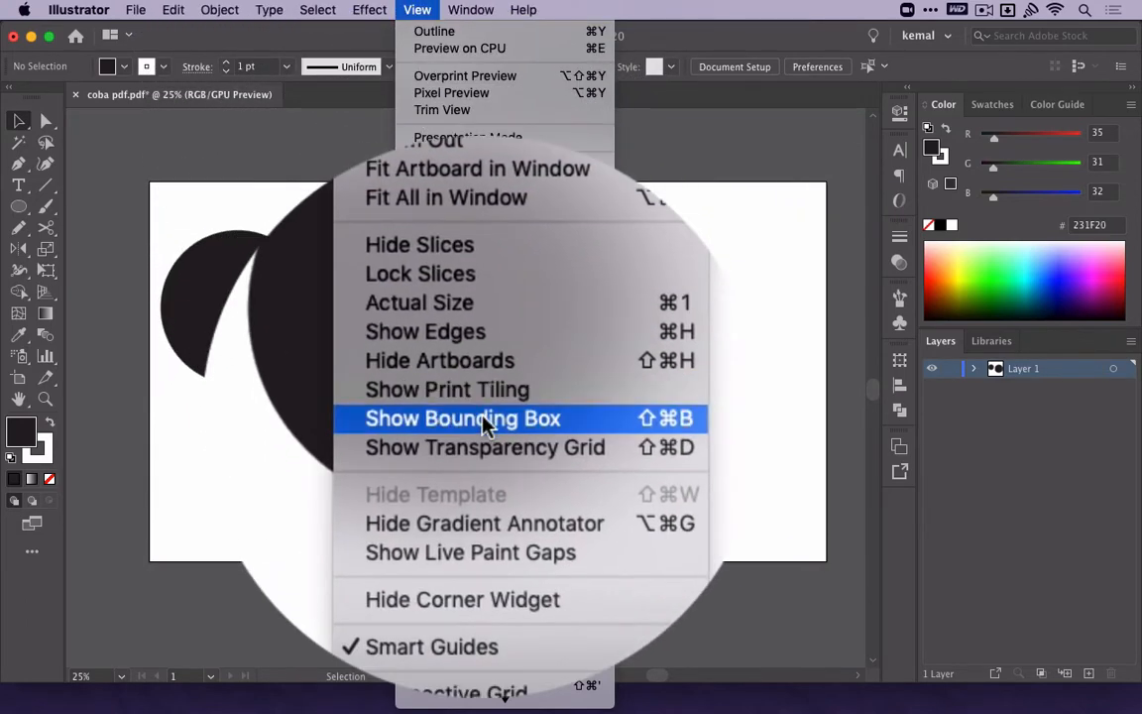
pyautogui.click(486, 421)
pyautogui.click(484, 429)
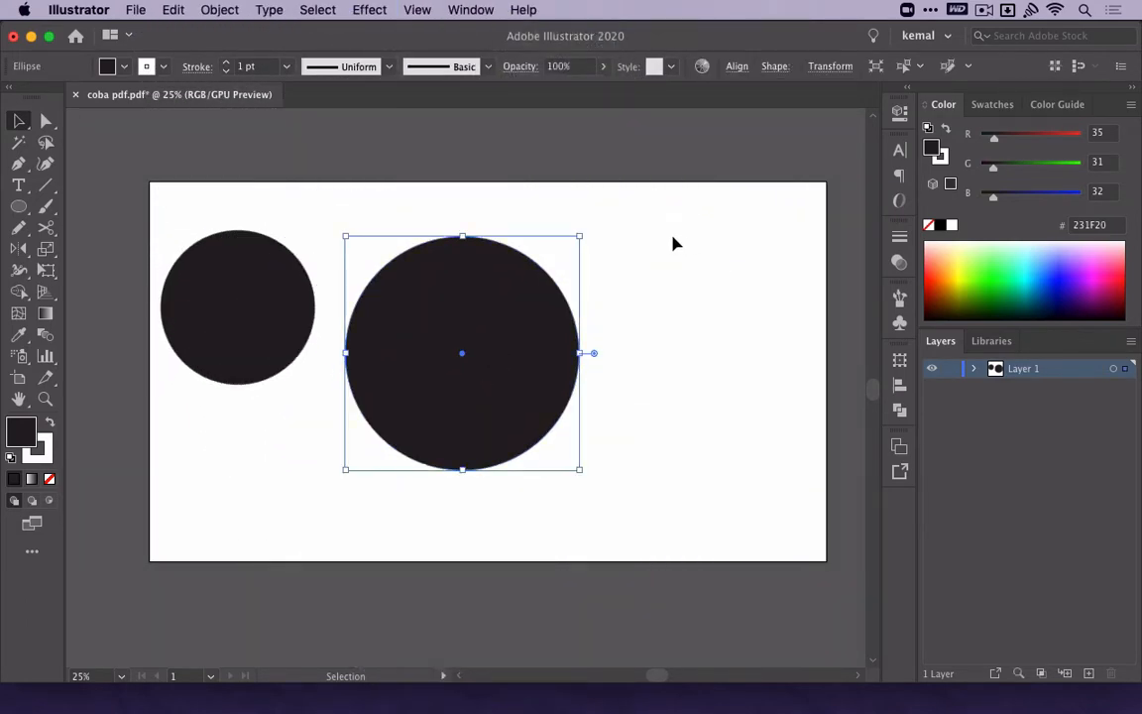
pyautogui.press('shift+super')
pyautogui.press('shift+super+b')
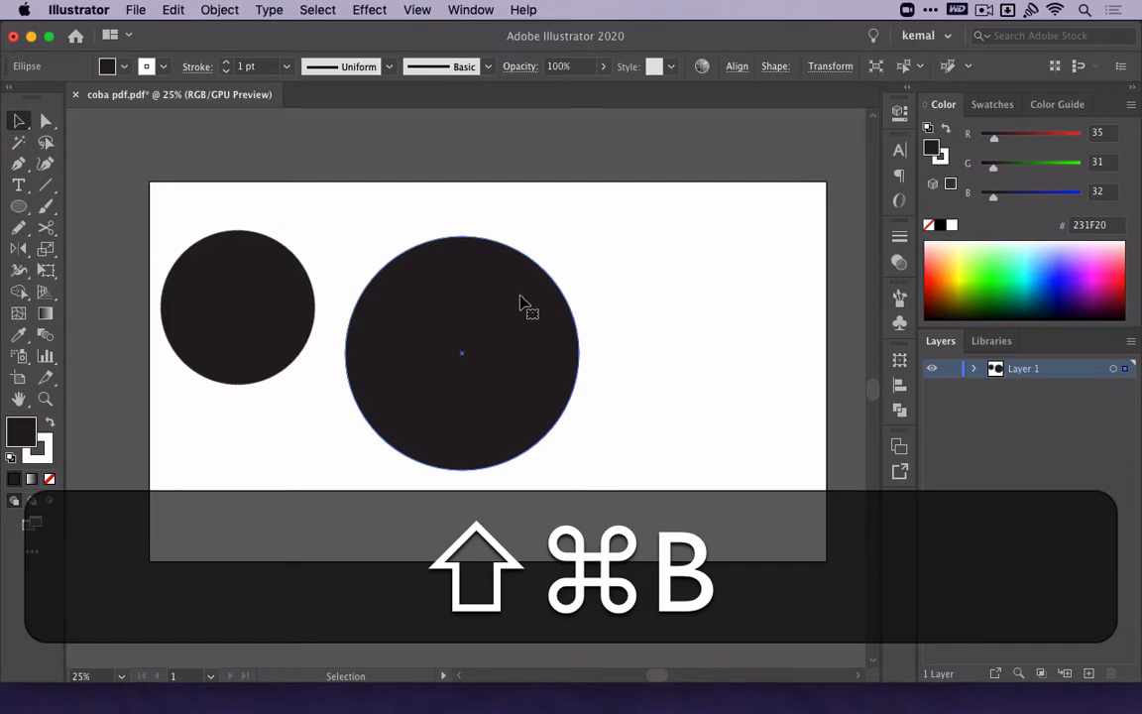
pyautogui.press('shift+super+b')
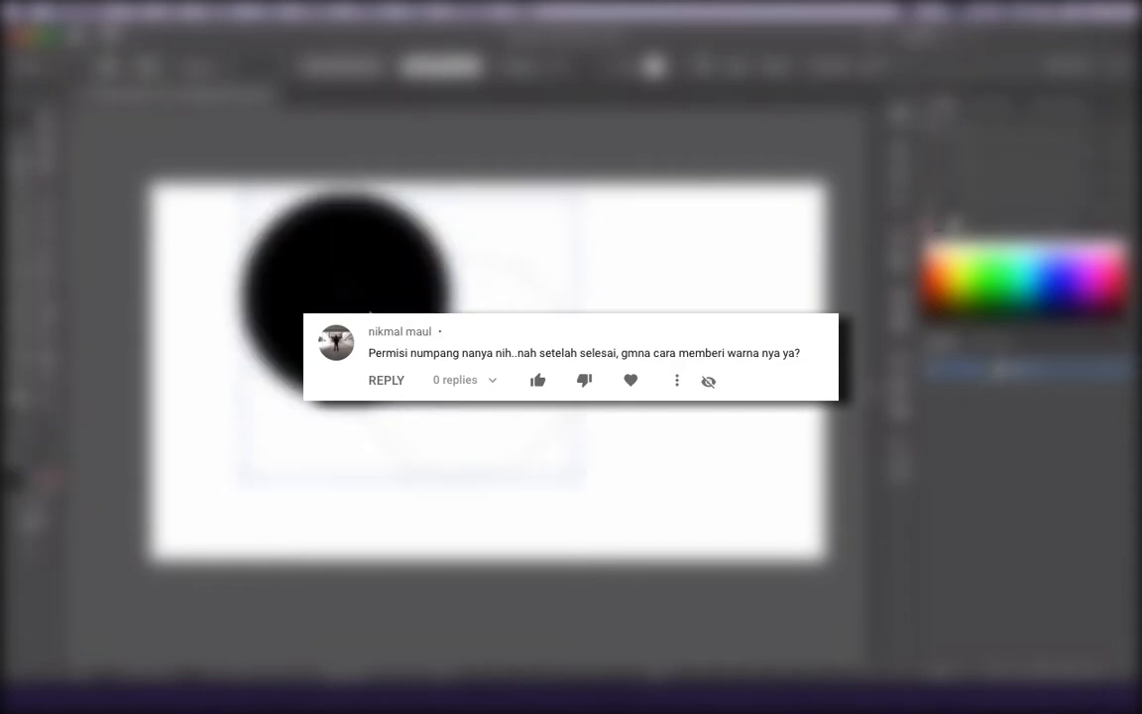
# Copy the unfilled outlined circle's appearance onto the overlapping black circle using the Eyedropper.
pyautogui.press('i')
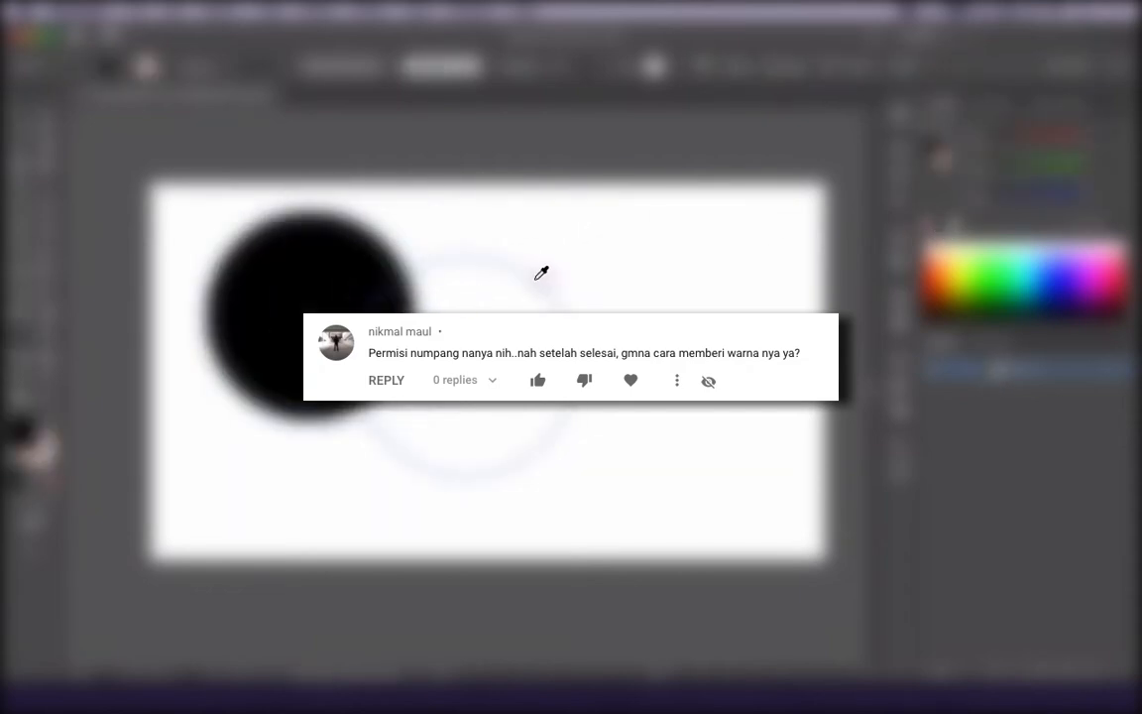
pyautogui.click(519, 270)
pyautogui.press('v')
pyautogui.click(513, 211)
# Set the stroke weight of both overlapping circles to 18 pt.
pyautogui.press('super+a')
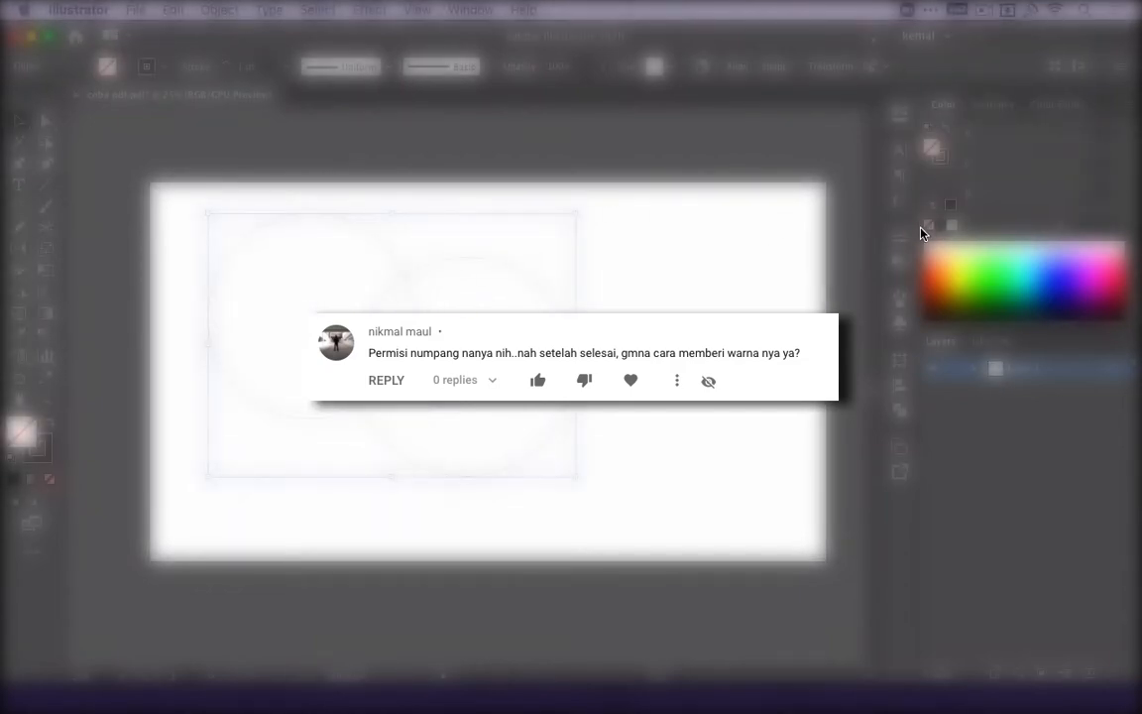
pyautogui.click(898, 236)
pyautogui.click(738, 254)
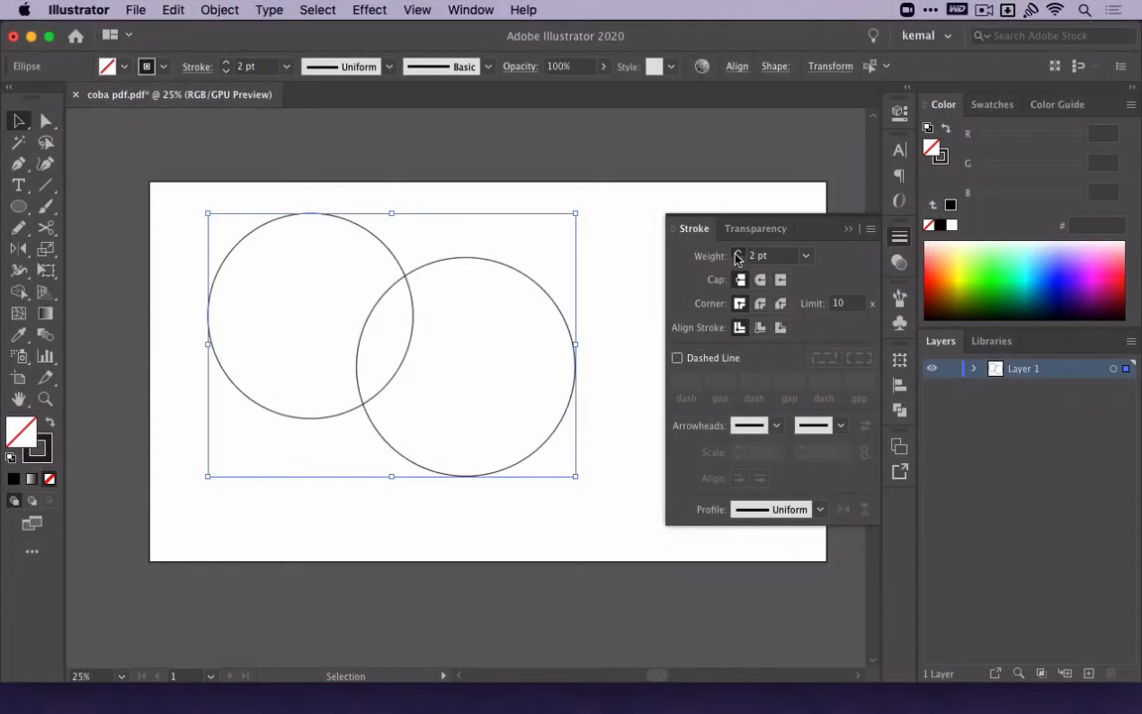
pyautogui.click(737, 254)
pyautogui.click(738, 254)
pyautogui.click(738, 253)
pyautogui.click(738, 254)
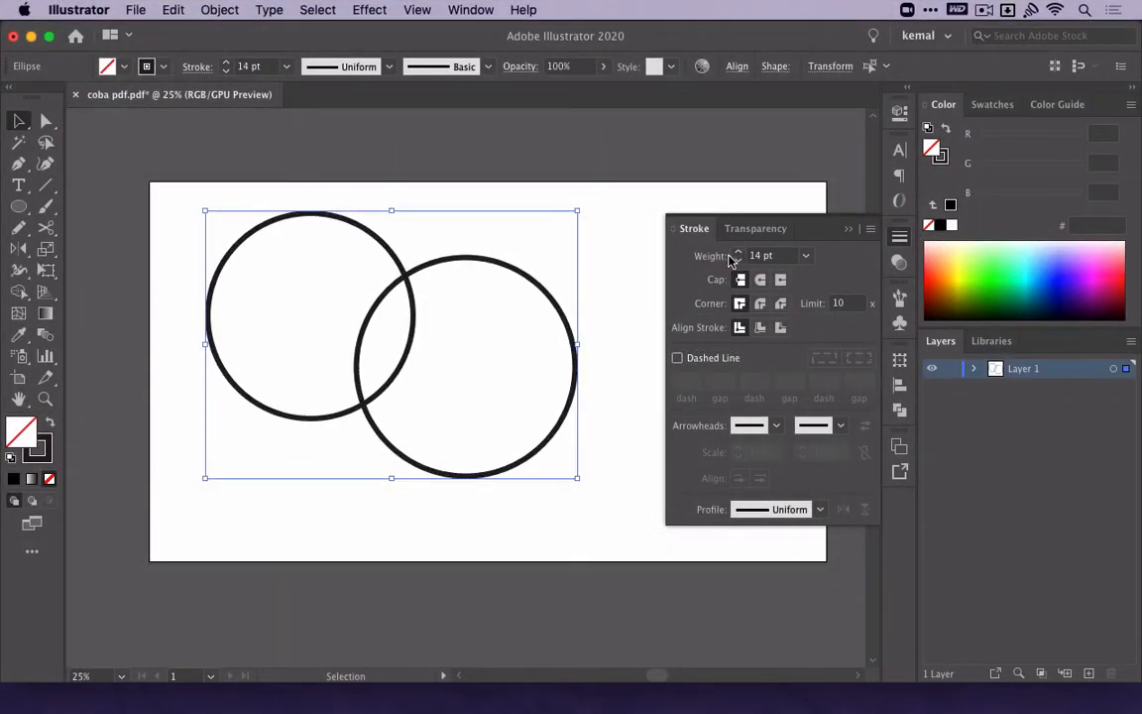
pyautogui.click(738, 252)
pyautogui.click(737, 252)
pyautogui.click(738, 253)
pyautogui.click(737, 253)
pyautogui.click(594, 199)
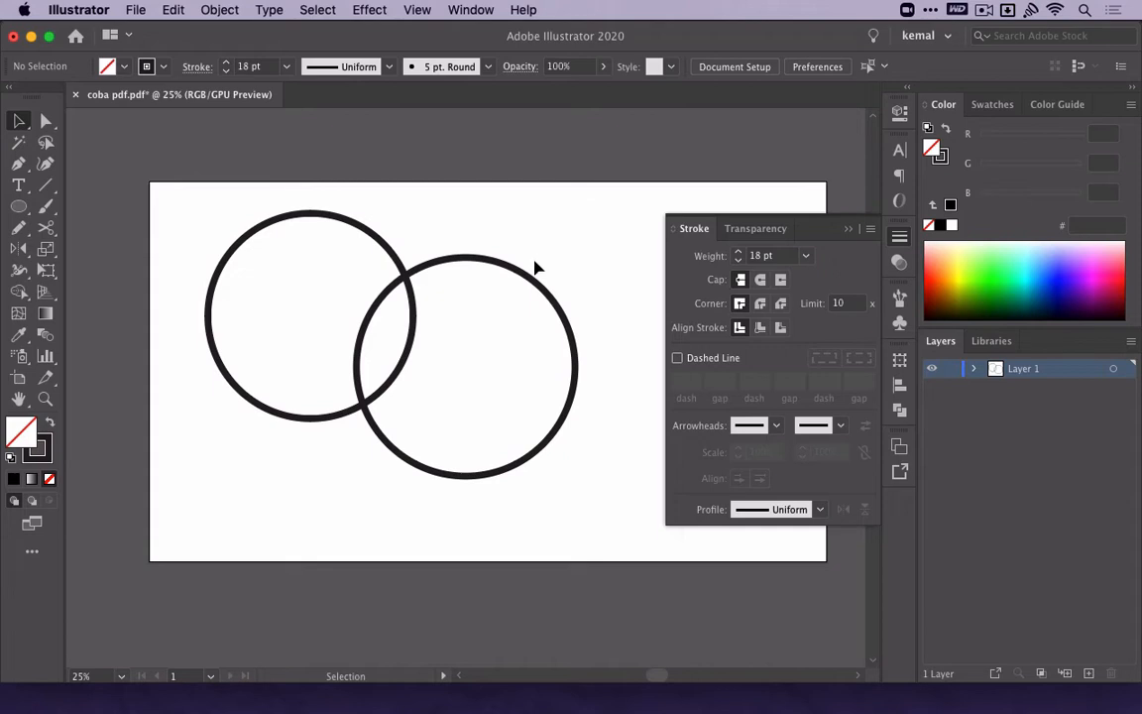
# Select both overlapping circles and activate the Live Paint Bucket.
pyautogui.moveTo(514, 212); pyautogui.dragTo(181, 306)
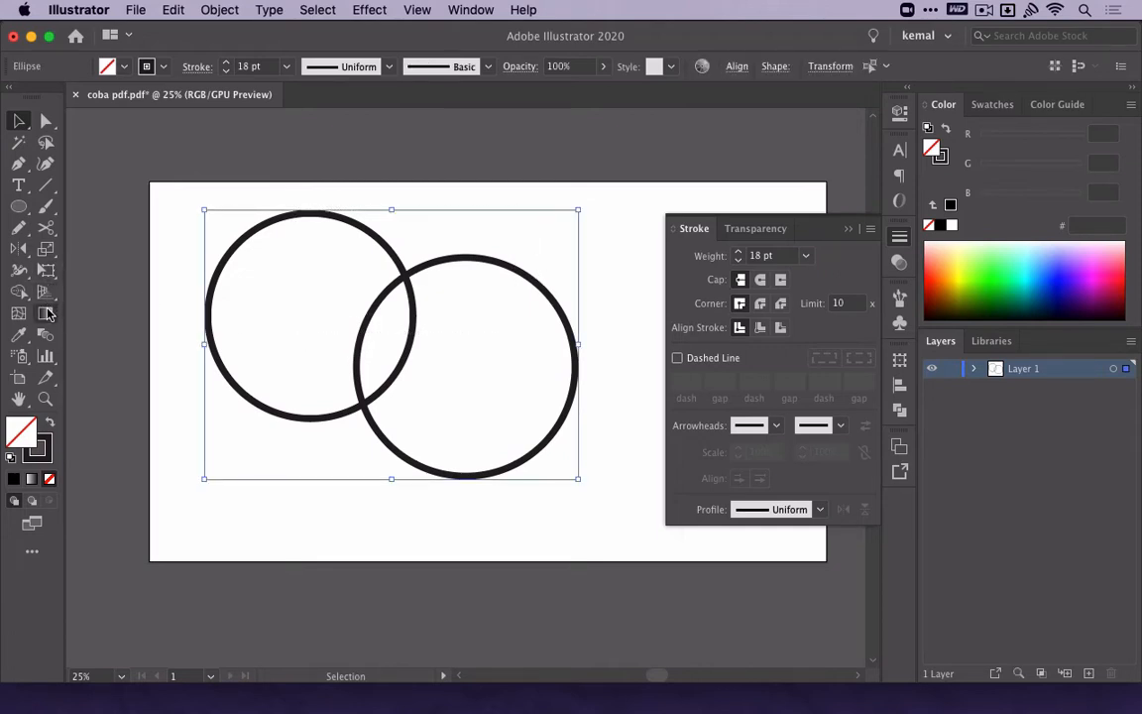
pyautogui.press('k')
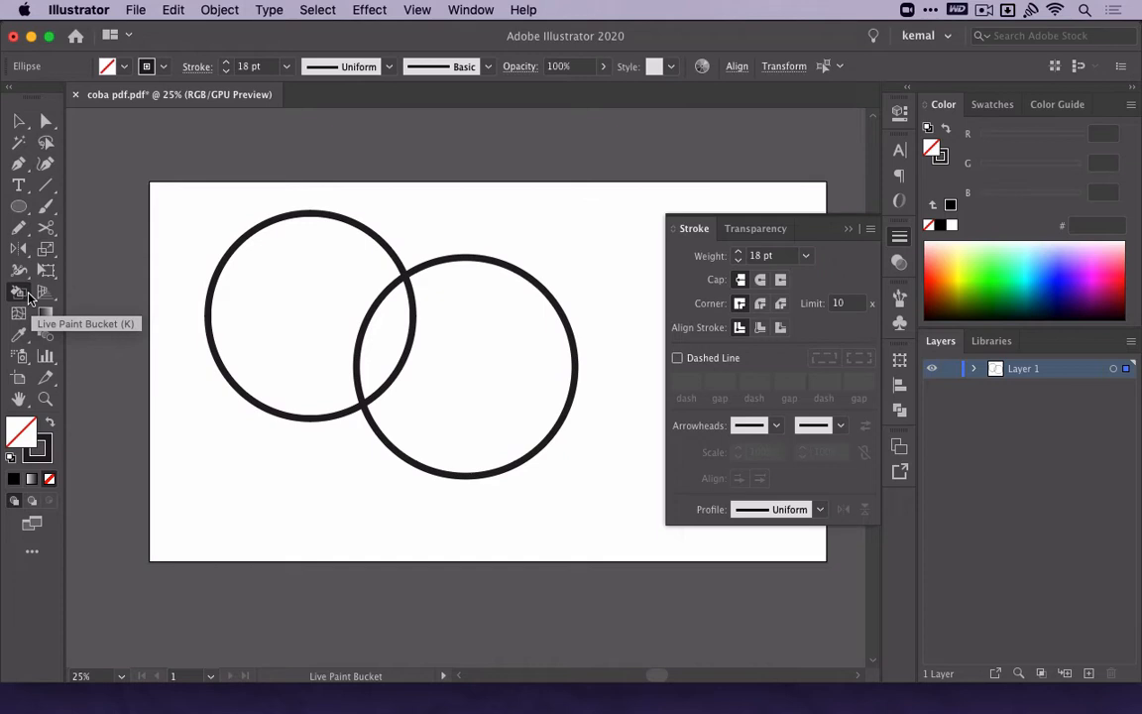
pyautogui.hotkey('shift', 'm')
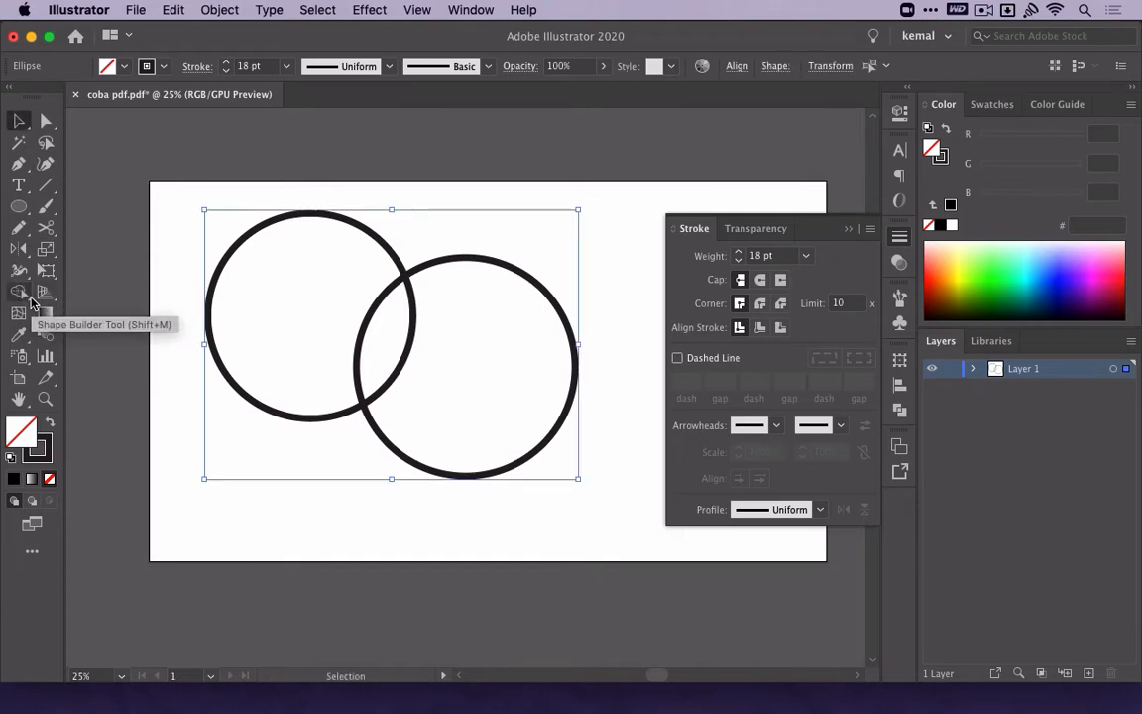
pyautogui.press('k')
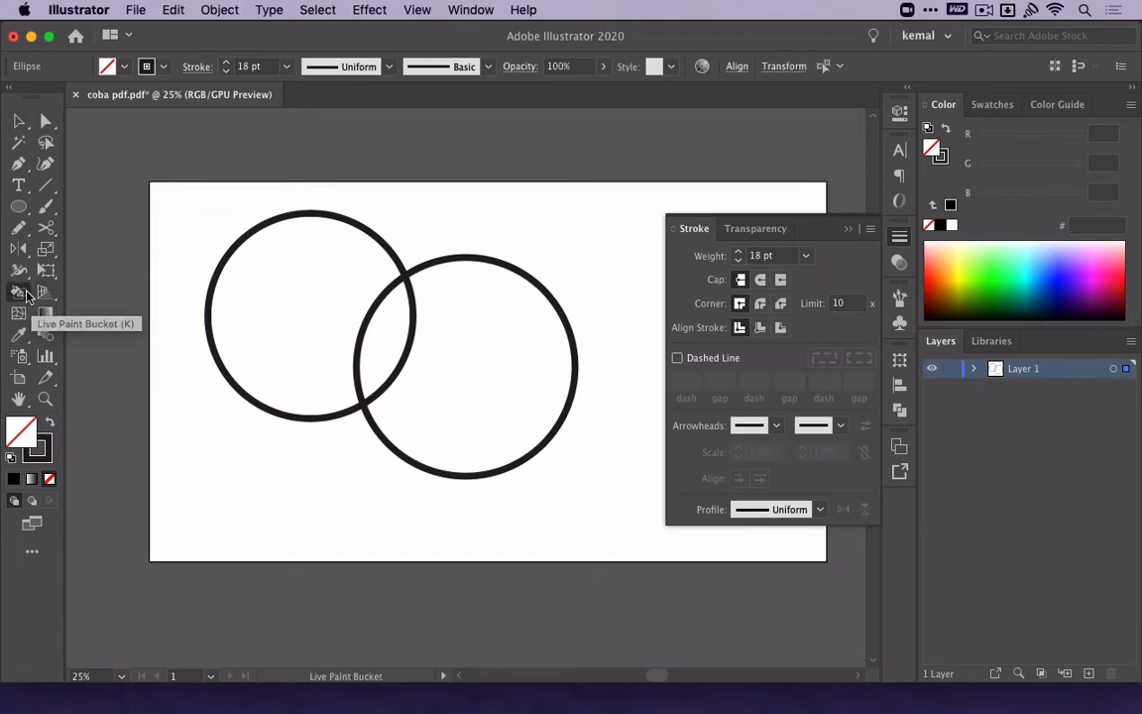
pyautogui.click(20, 290)
pyautogui.click(55, 310)
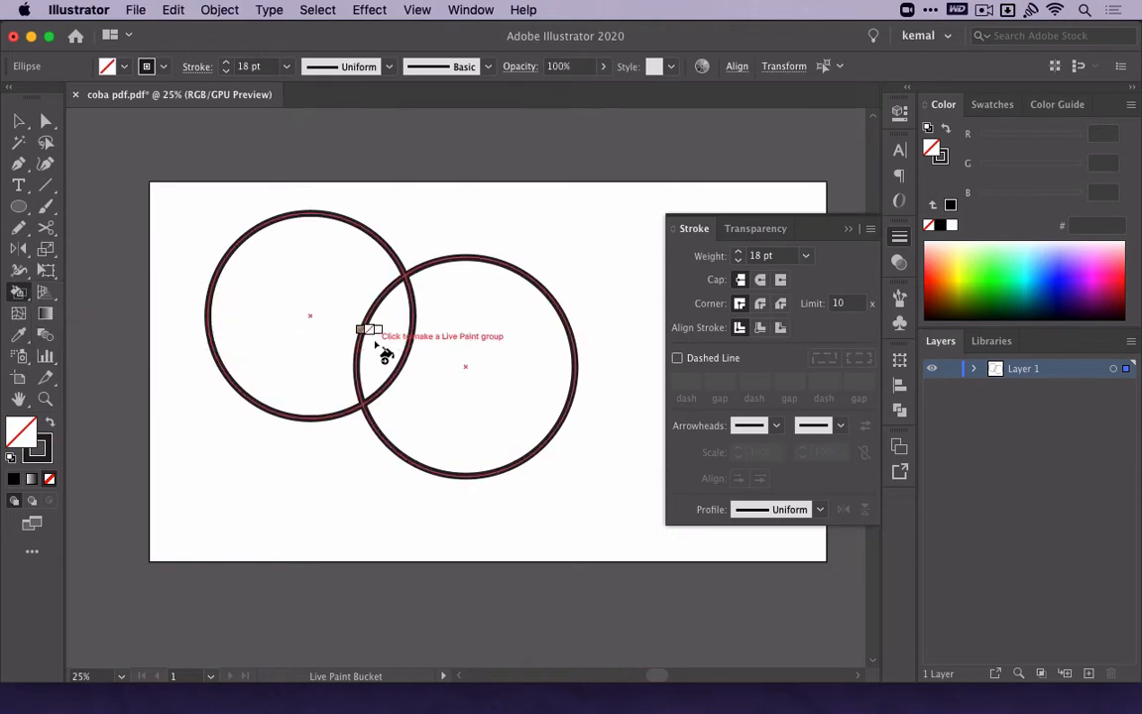
# Live-paint the overlap green (6BFFA2), the rest of the right circle pink (FF2191) and the rest of the left circle peach (FFD9C0).
pyautogui.click(1010, 256)
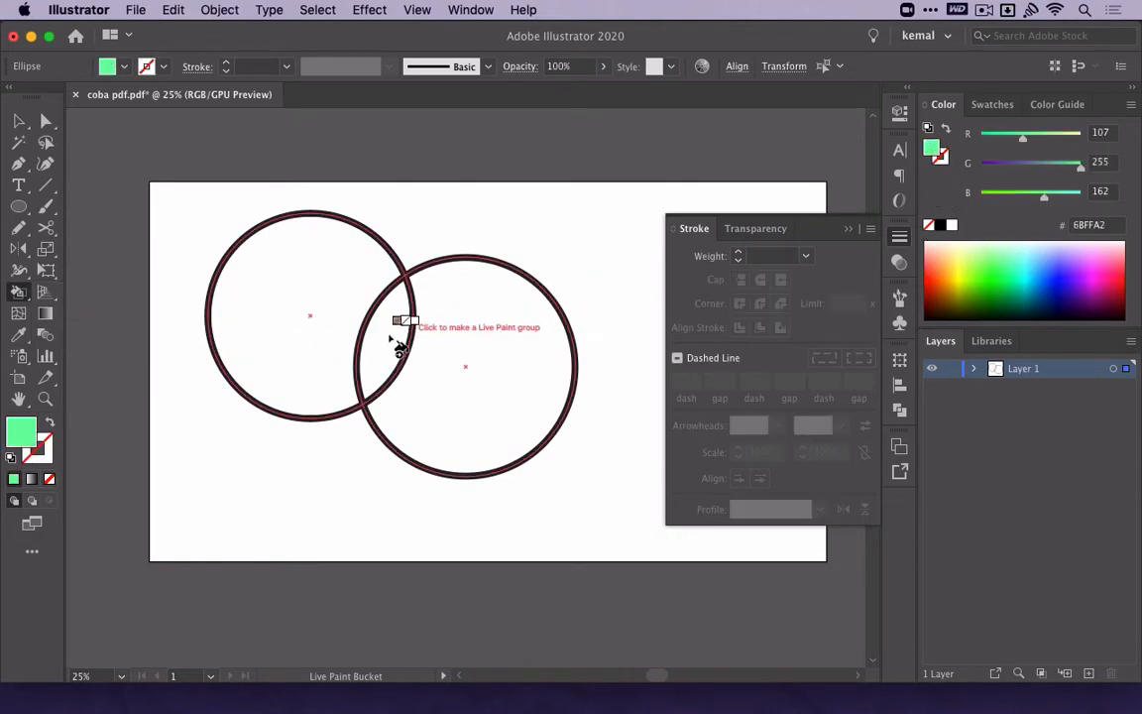
pyautogui.click(395, 327)
pyautogui.click(1109, 271)
pyautogui.click(522, 388)
pyautogui.click(939, 244)
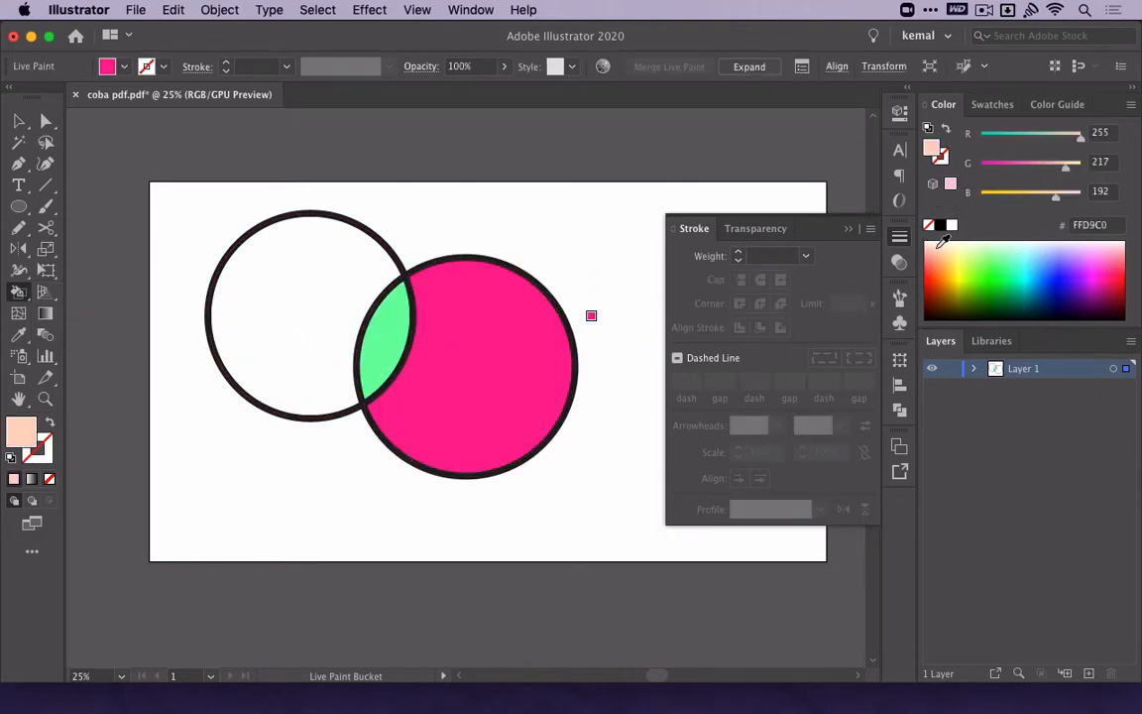
pyautogui.click(273, 261)
pyautogui.press('v')
pyautogui.click(441, 214)
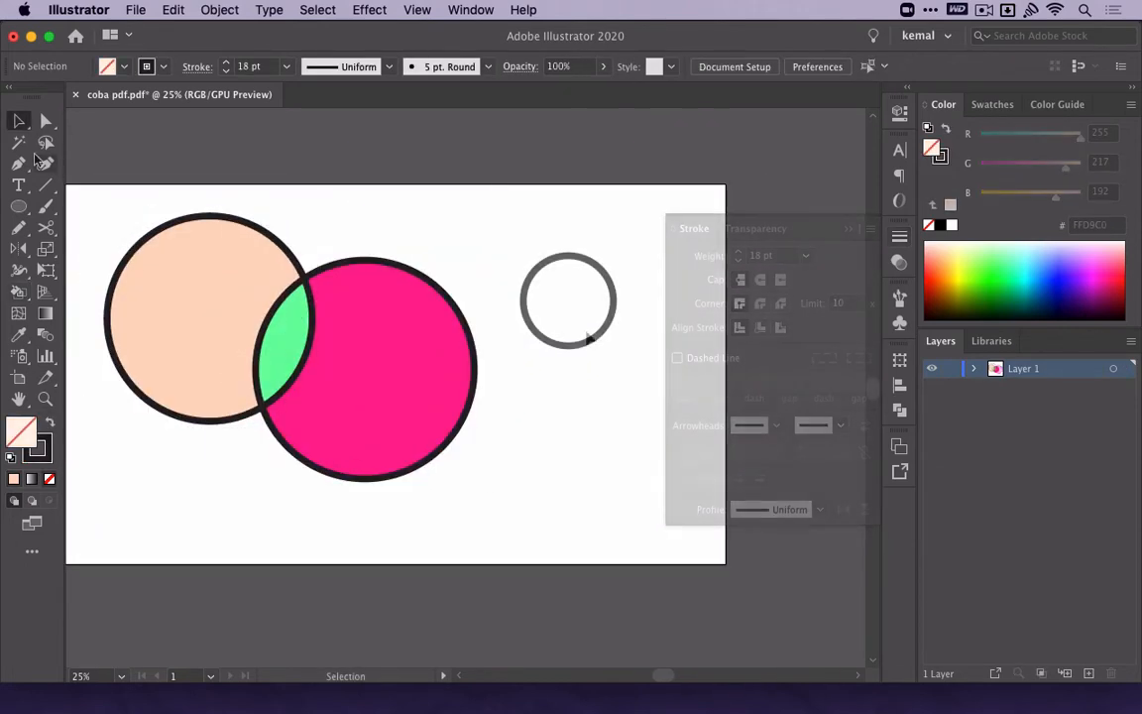
# Sample the pink FF2191 fill and trace the small outlined circle with the Pen tool as a closed, filled path.
pyautogui.press('i')
pyautogui.scroll(2, 648, 330)
pyautogui.press('p')
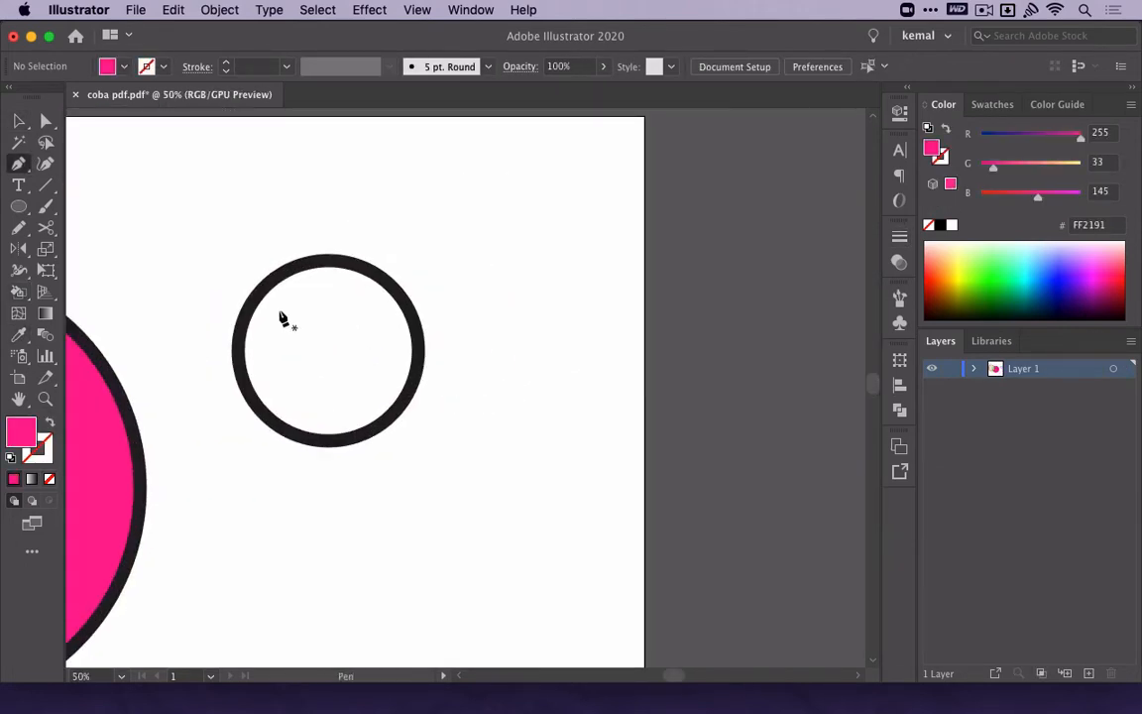
pyautogui.moveTo(329, 259); pyautogui.dragTo(282, 261)
pyautogui.moveTo(234, 350); pyautogui.dragTo(242, 424)
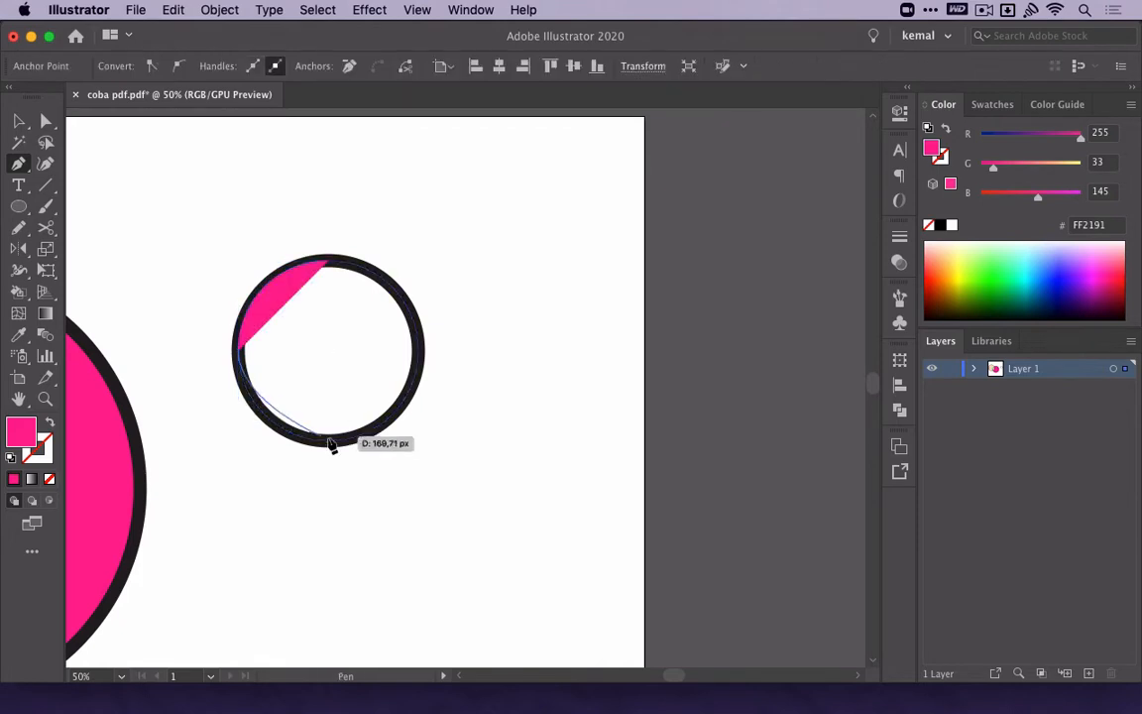
pyautogui.moveTo(331, 442); pyautogui.dragTo(384, 443)
pyautogui.moveTo(425, 355); pyautogui.dragTo(424, 306)
pyautogui.moveTo(329, 260); pyautogui.dragTo(281, 276)
pyautogui.press('v')
pyautogui.click(351, 333)
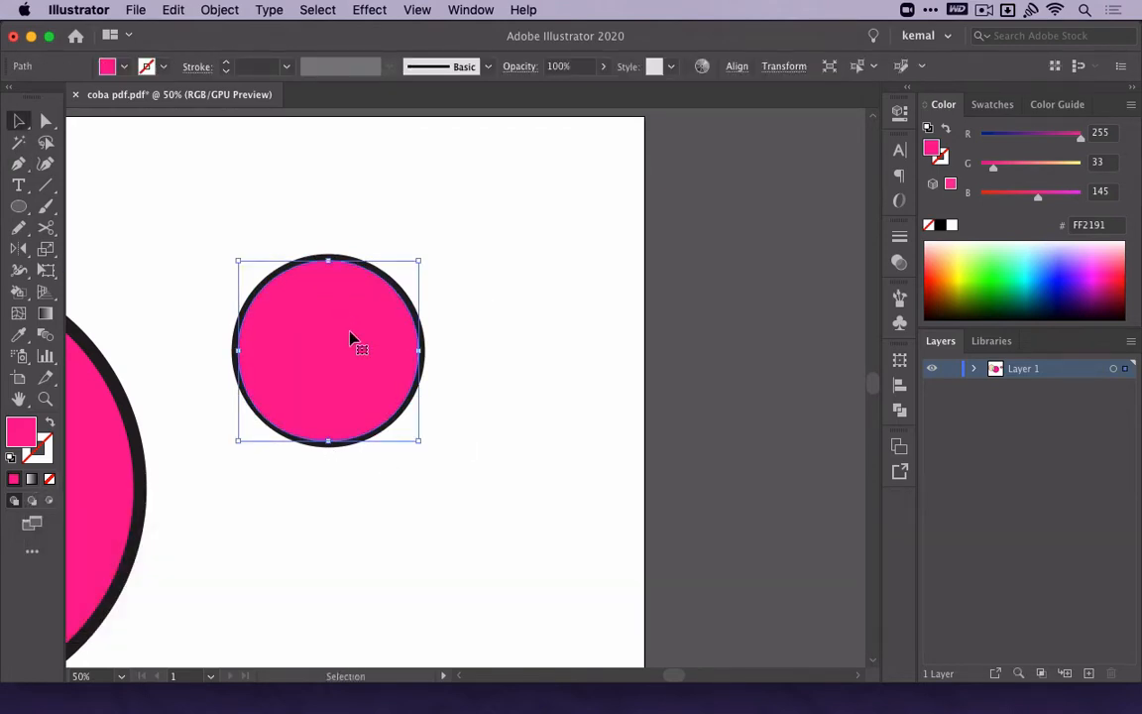
# Send the traced pink shape to the back, behind the small circle's black outline.
pyautogui.press('shift+super+bracketleft')
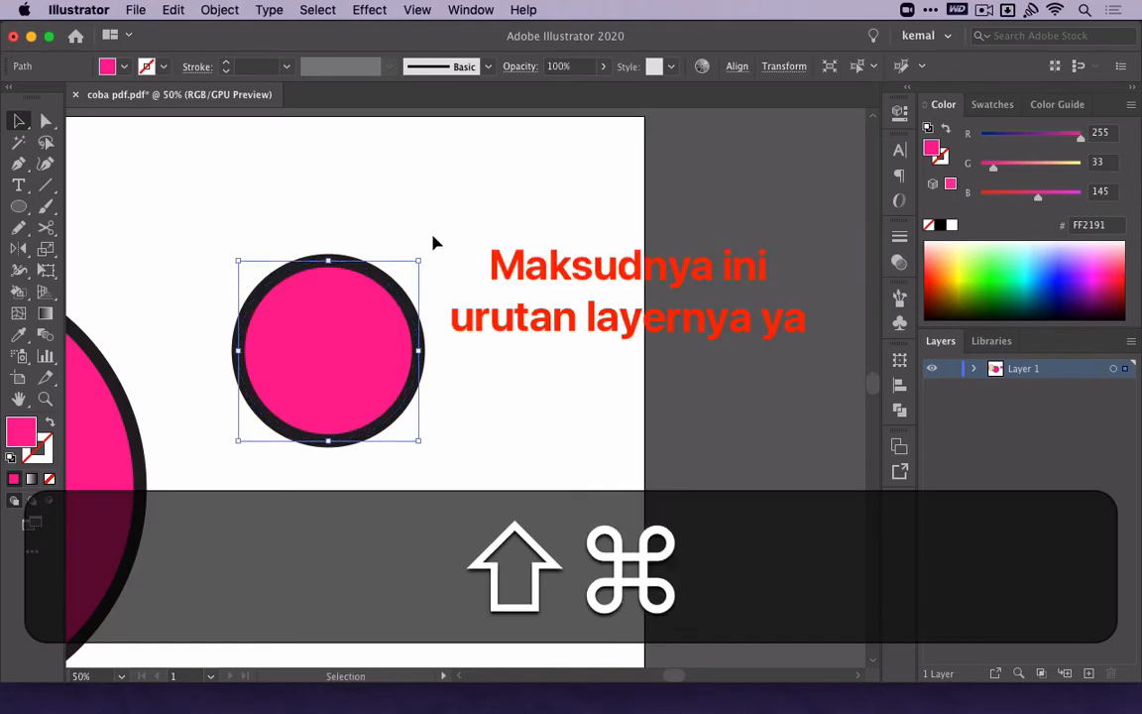
pyautogui.click(433, 238)
pyautogui.scroll(-6, 434, 238)
pyautogui.moveTo(433, 238); pyautogui.dragTo(539, 292)
pyautogui.scroll(2, 538, 291)
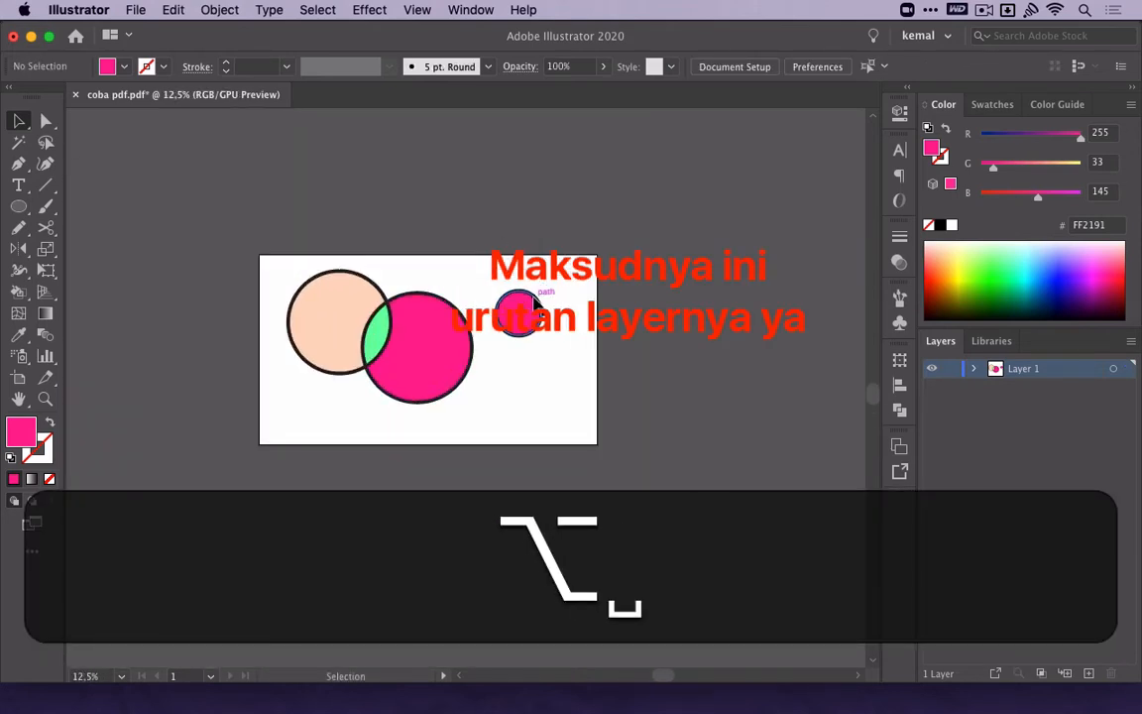
pyautogui.moveTo(403, 365); pyautogui.dragTo(394, 260)
pyautogui.press('super+z')
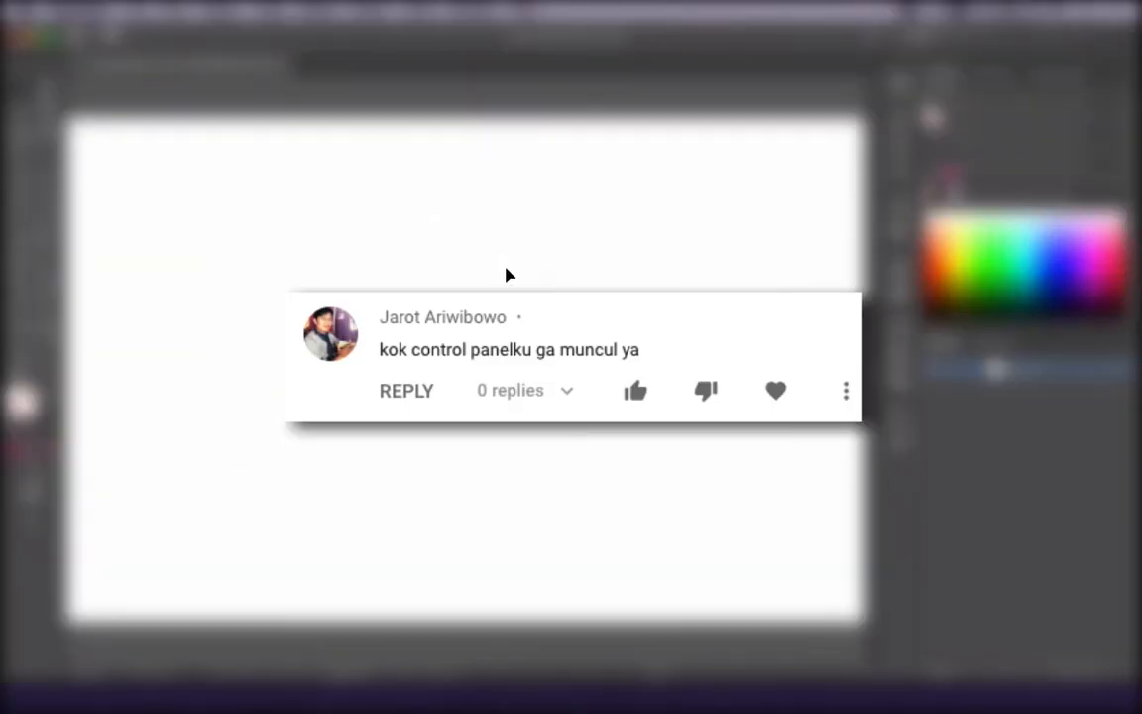
# Restore the hidden Control panel above the document.
pyautogui.scroll(-2, 506, 267)
pyautogui.scroll(1, 506, 267)
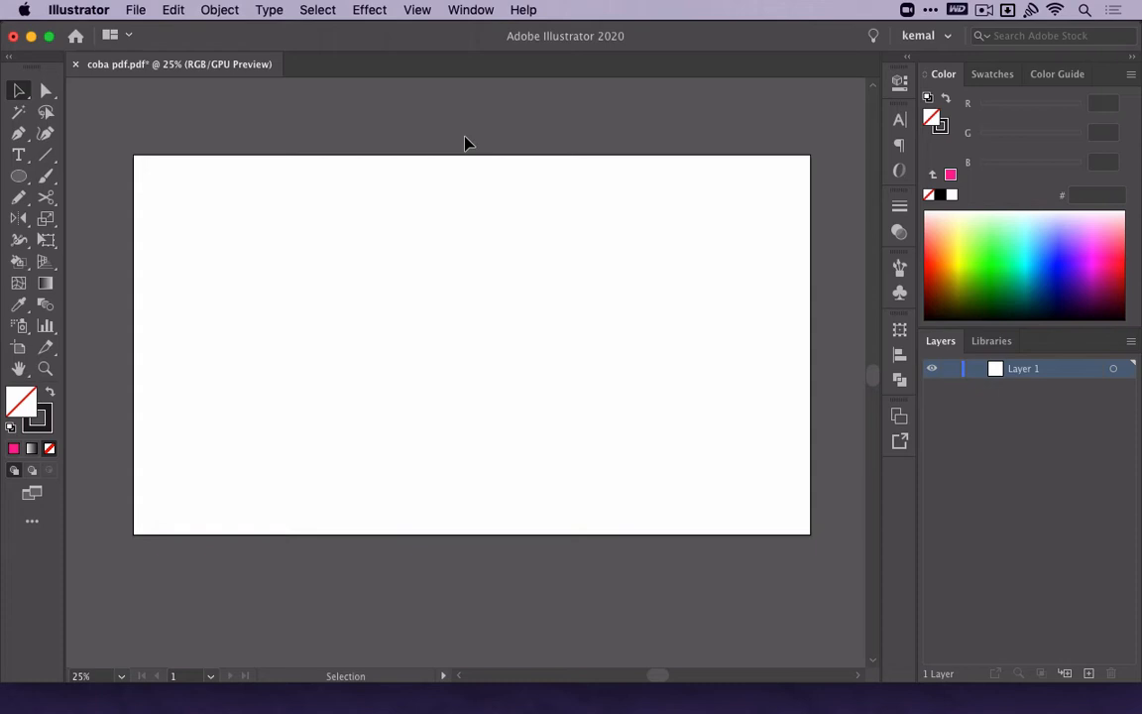
pyautogui.click(425, 12)
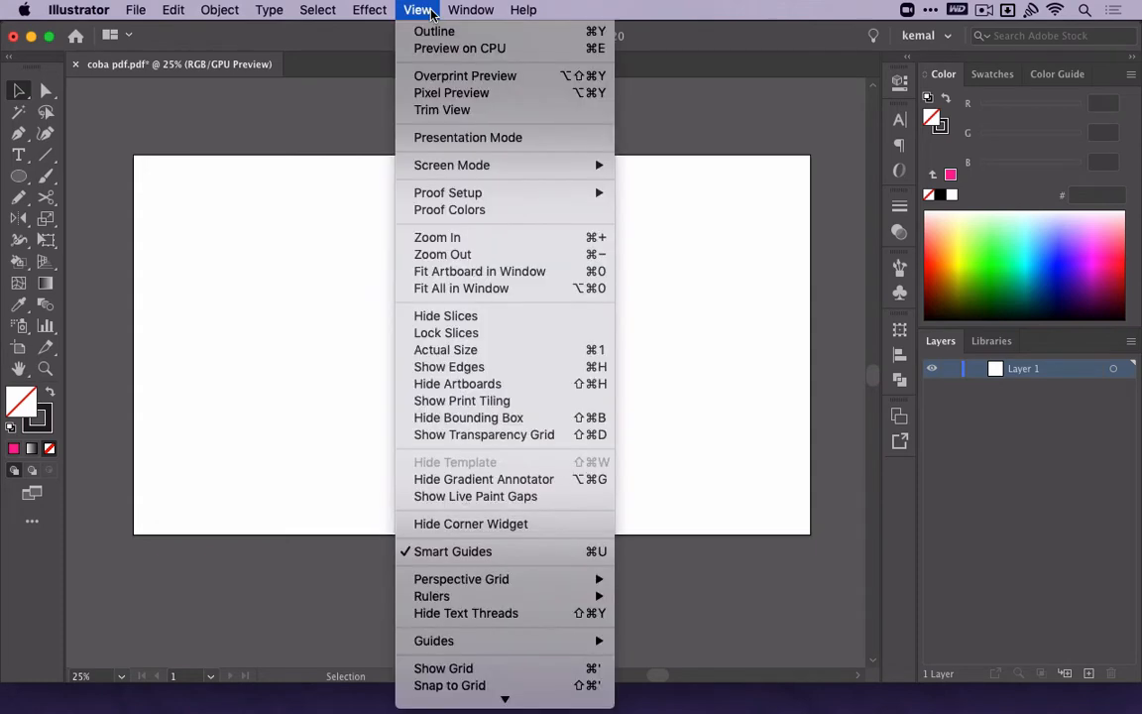
pyautogui.moveTo(470, 10)
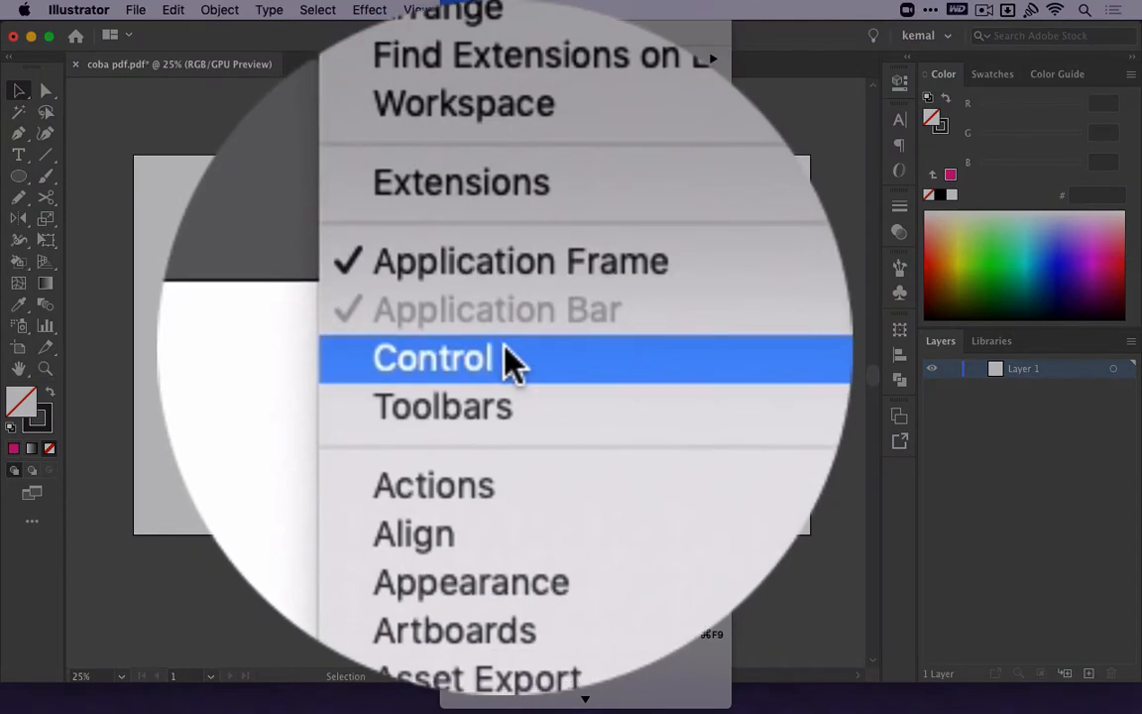
pyautogui.click(508, 362)
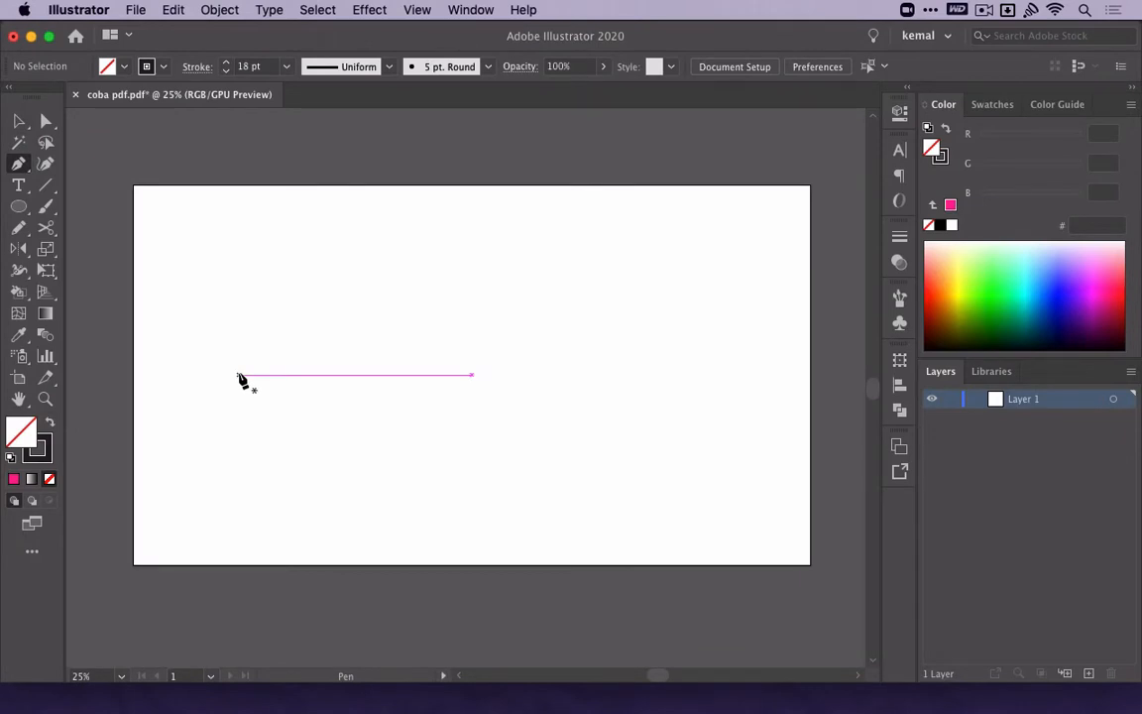
# Draw a horizontal line about 1190 px long with the Pen tool and bend its middle upward with the Anchor Point tool.
pyautogui.click(239, 374)
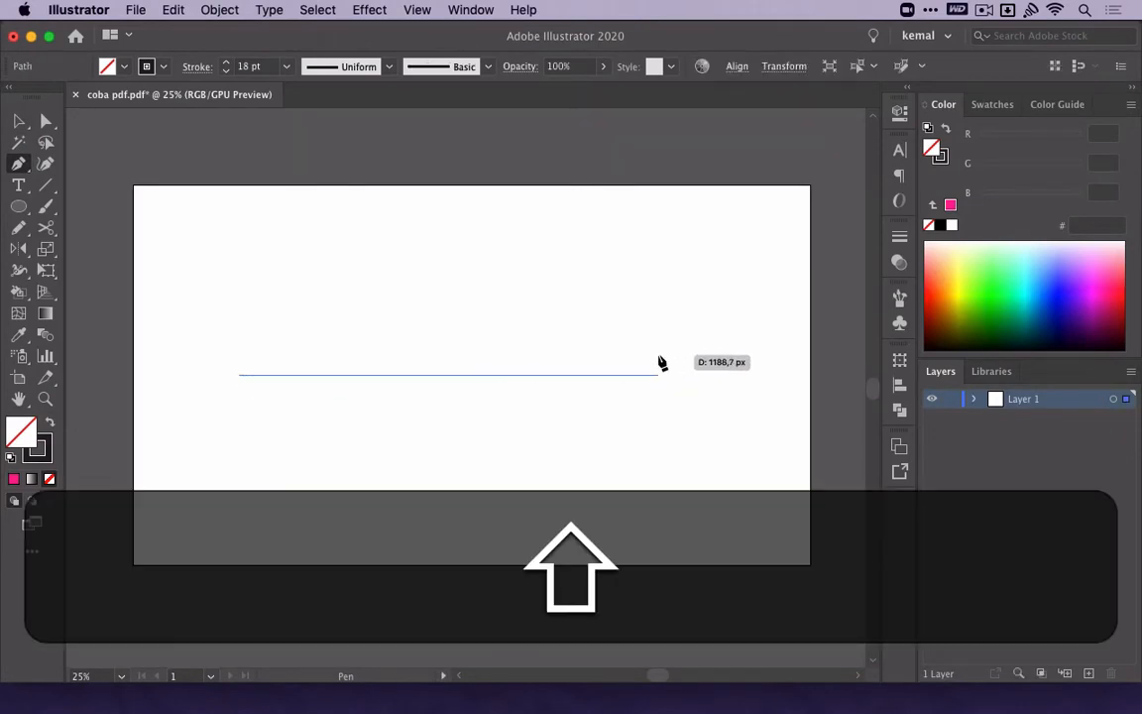
pyautogui.keyDown('shift'); pyautogui.click(660, 363); pyautogui.keyUp('shift')
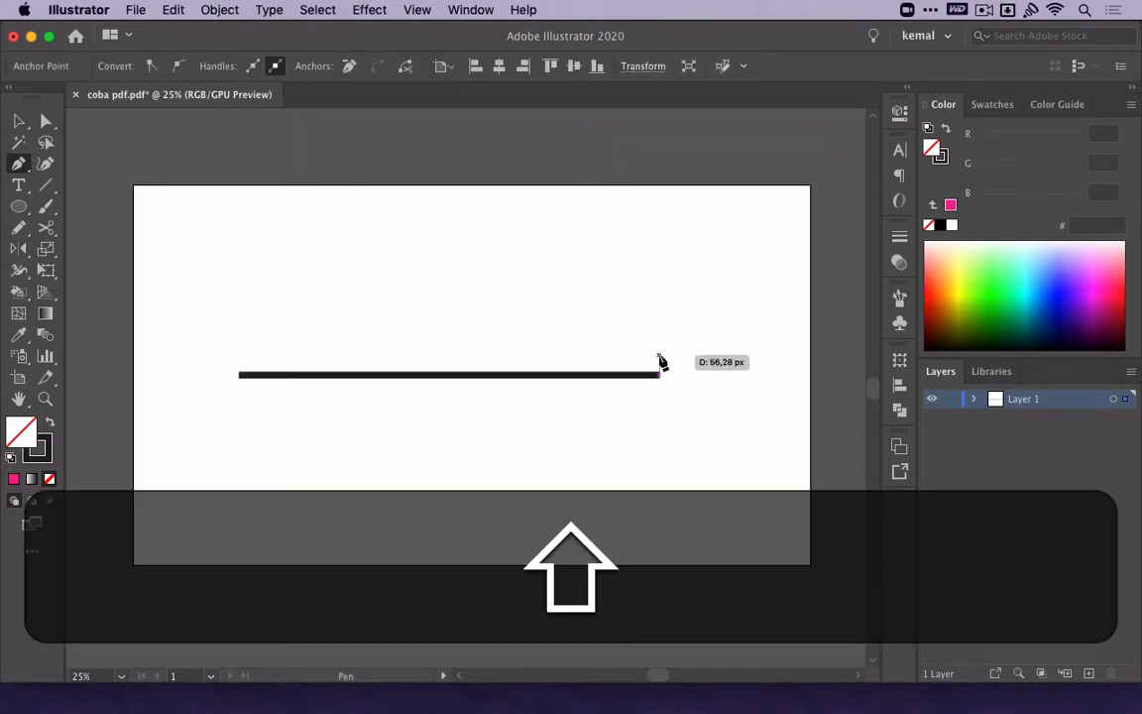
pyautogui.hotkey('shift', 'c')
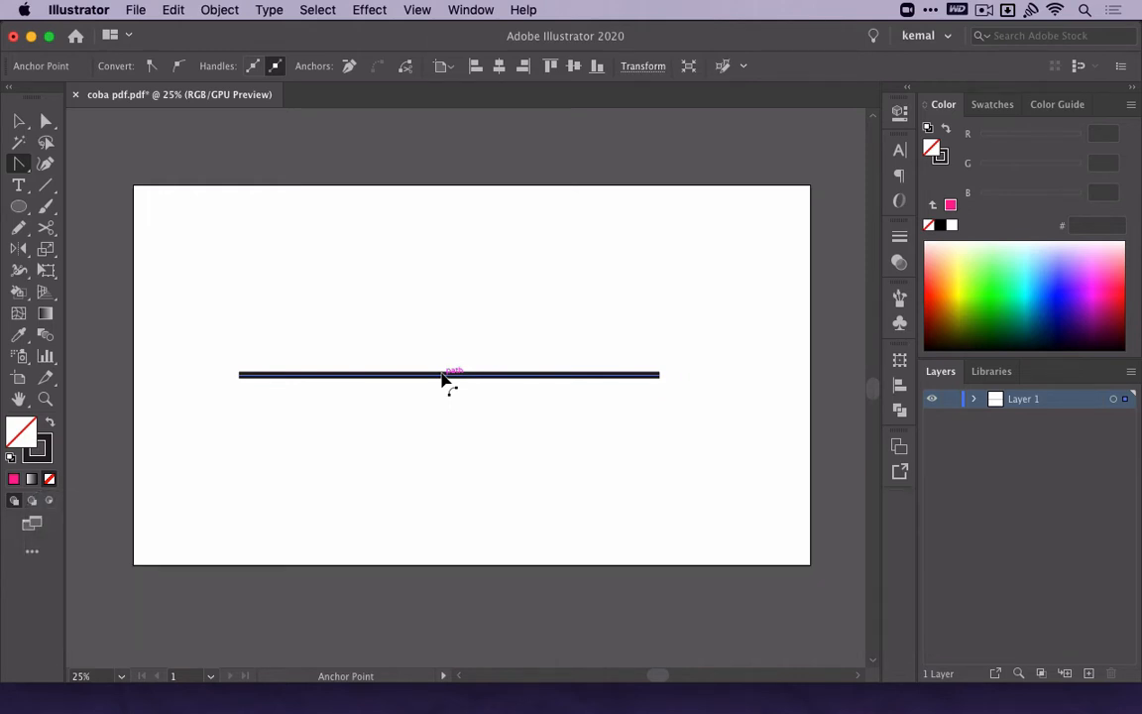
pyautogui.moveTo(442, 377); pyautogui.dragTo(446, 321)
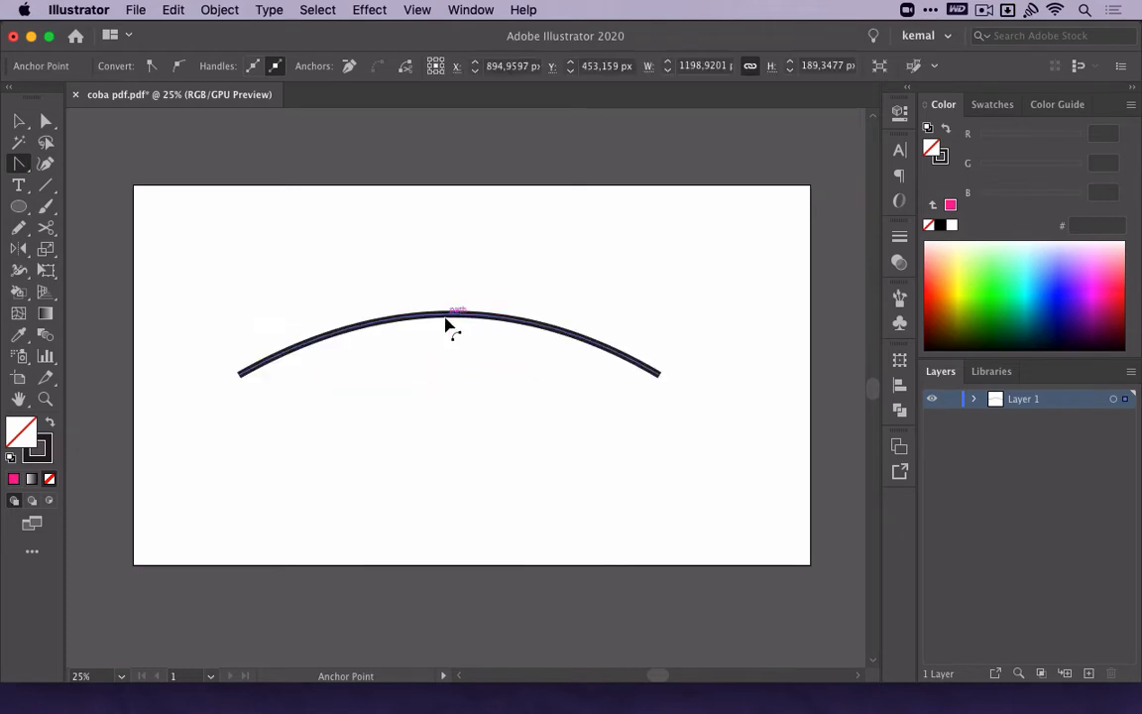
# Undo the arc and try pulling a curve handle out of the straight line's right endpoint with the Anchor Point tool.
pyautogui.press('cmd+z')
pyautogui.press('cmd+v')
pyautogui.press('v')
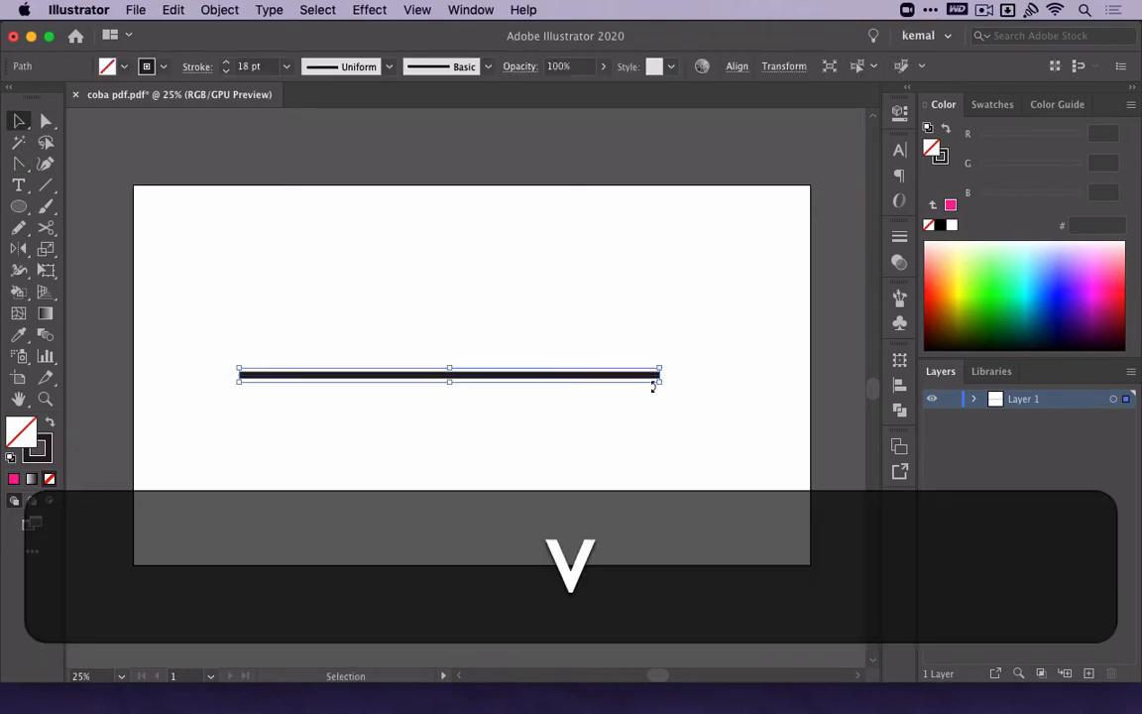
pyautogui.press('shift')
pyautogui.hotkey('shift', 'c')
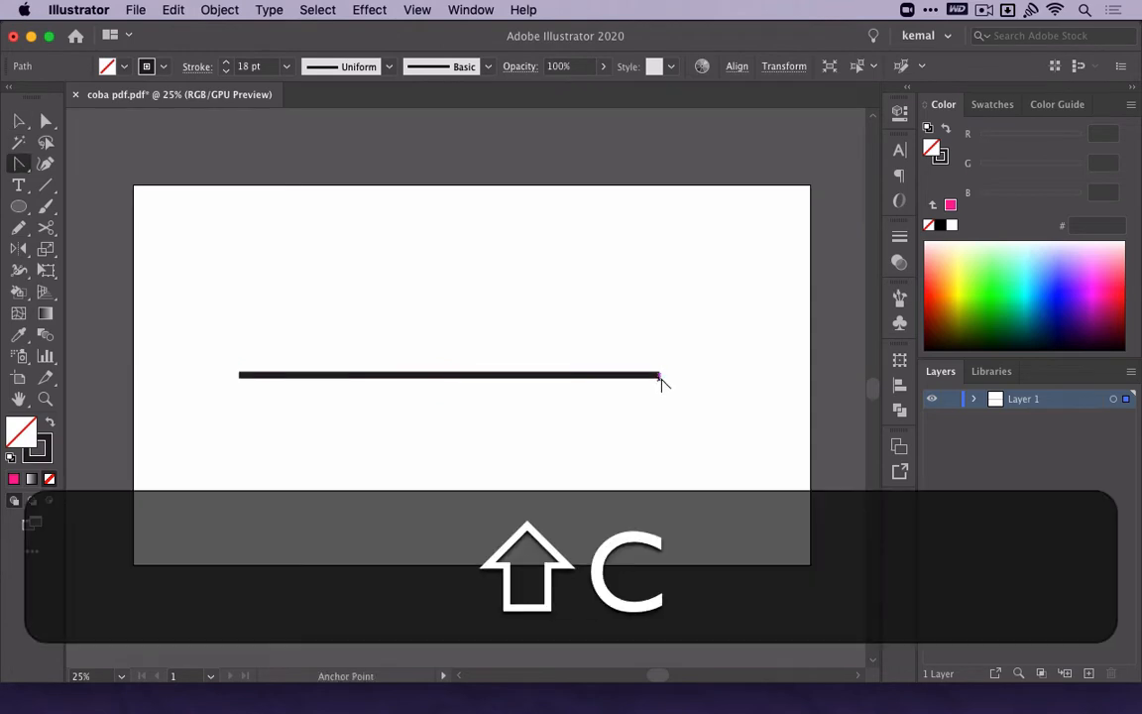
pyautogui.moveTo(660, 376); pyautogui.dragTo(630, 212)
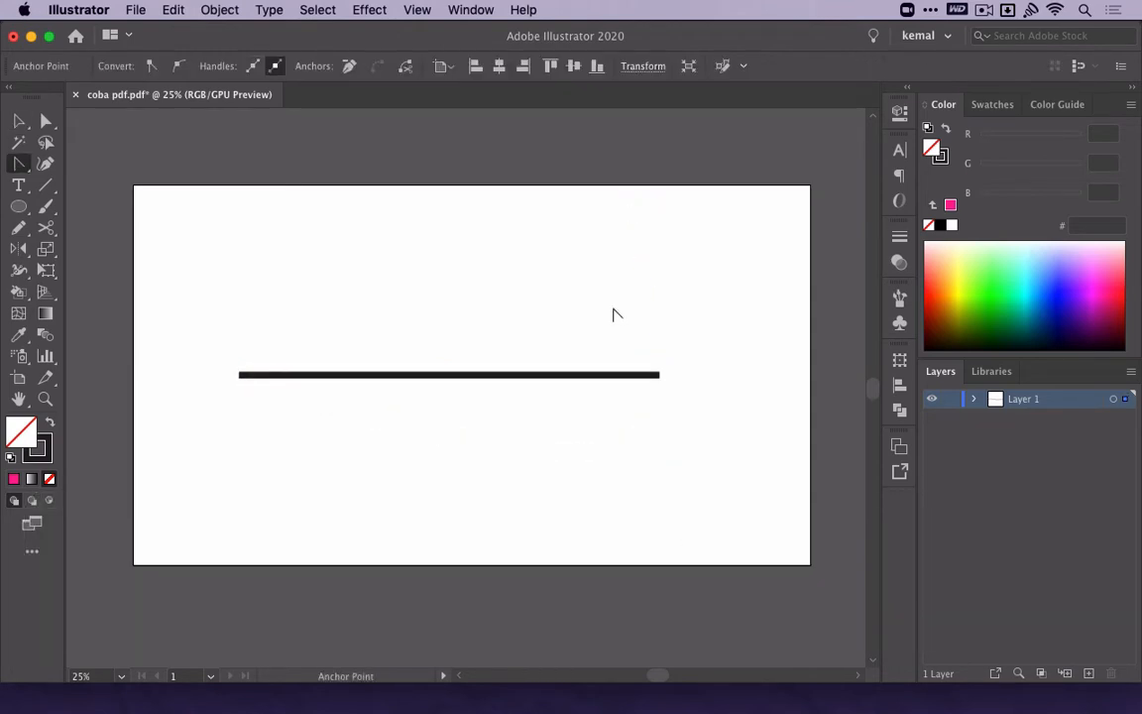
pyautogui.press('a')
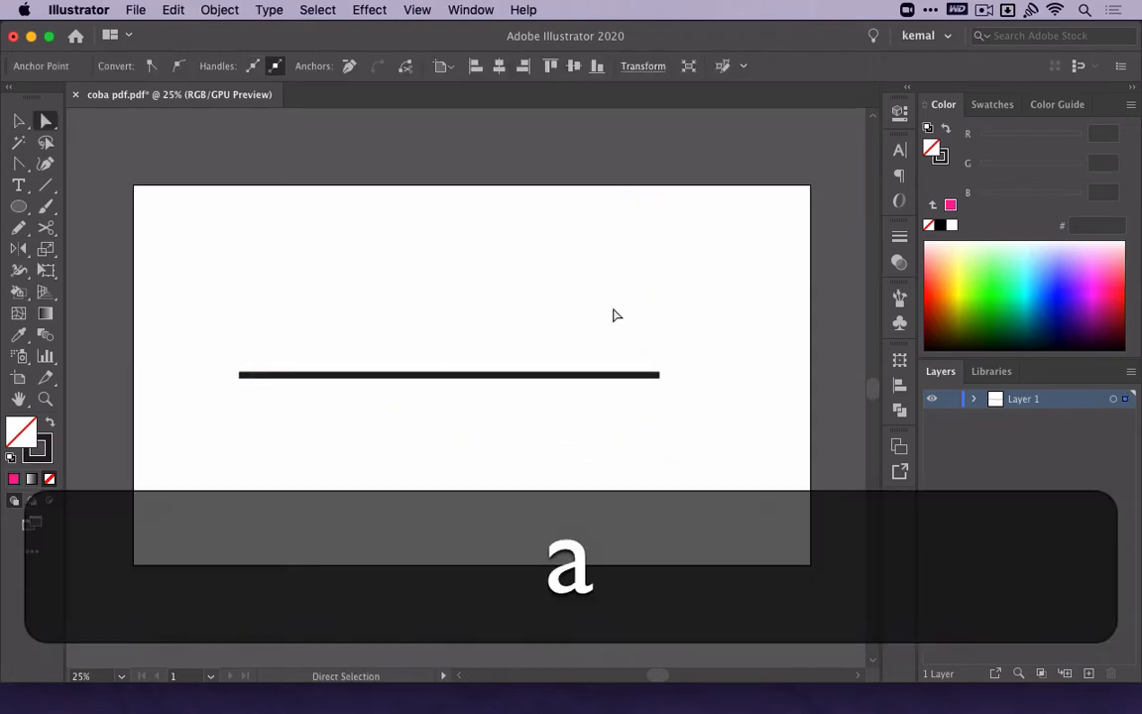
# Try bending the line from near its right end with the Anchor Point tool, and undo the bend.
pyautogui.press('space')
pyautogui.moveTo(533, 459); pyautogui.dragTo(586, 426)
pyautogui.press('shift')
pyautogui.hotkey('shift', 'c')
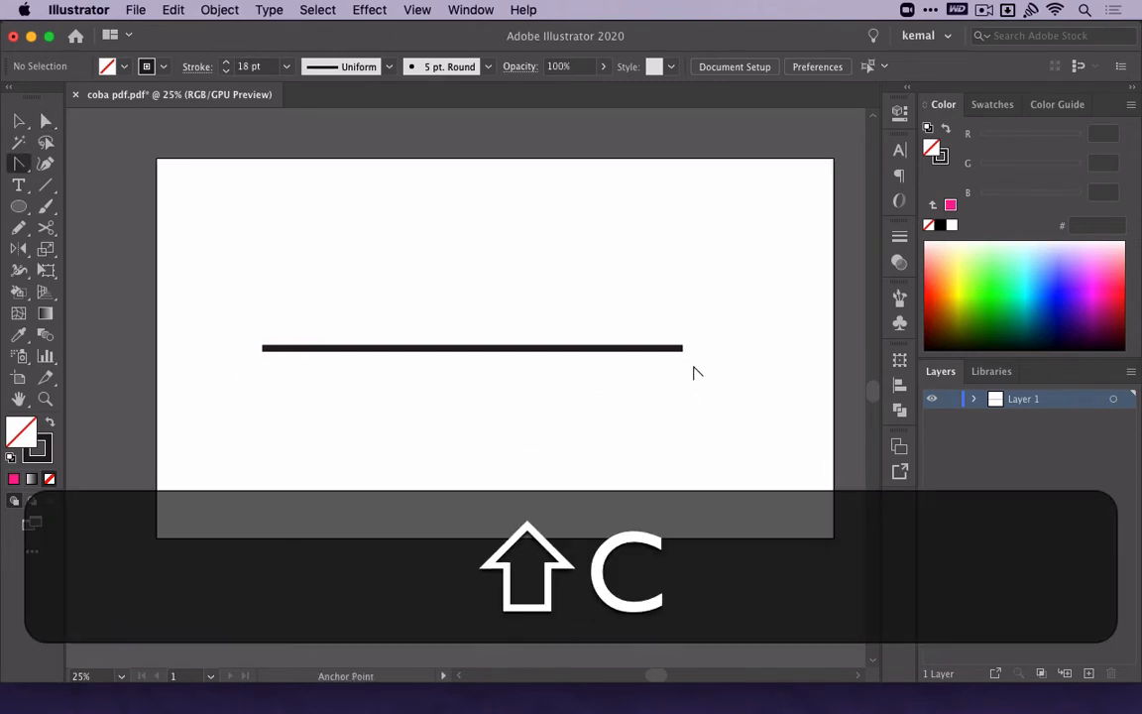
pyautogui.moveTo(650, 349); pyautogui.dragTo(464, 246)
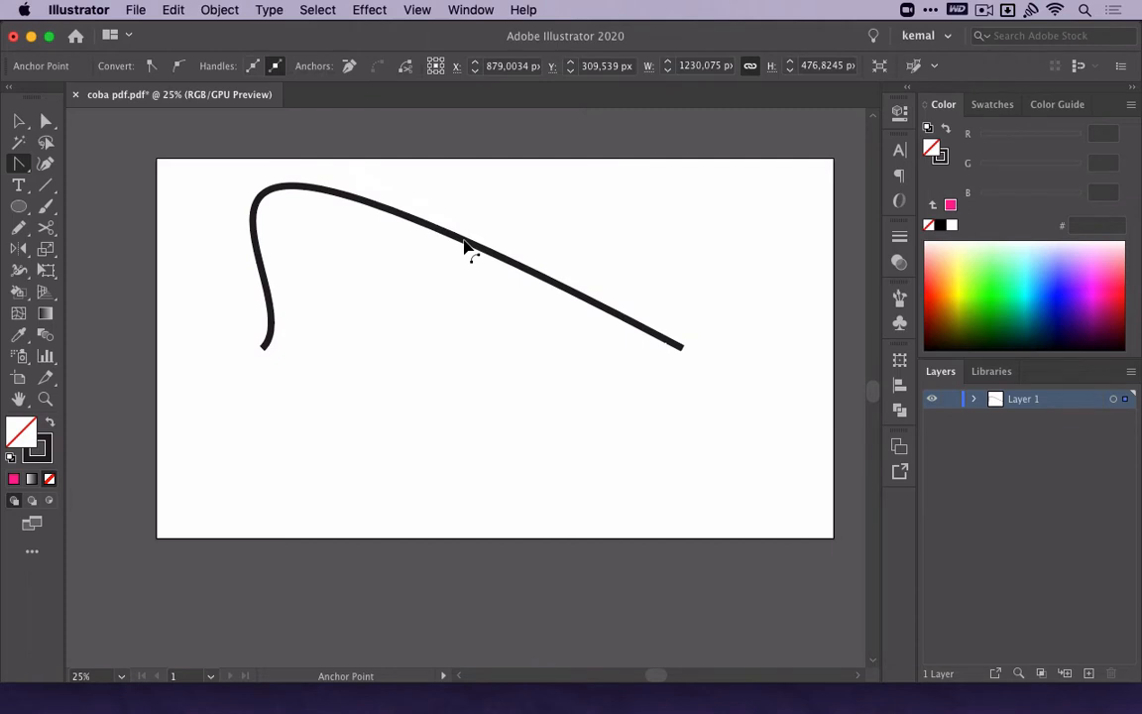
pyautogui.press('super+z')
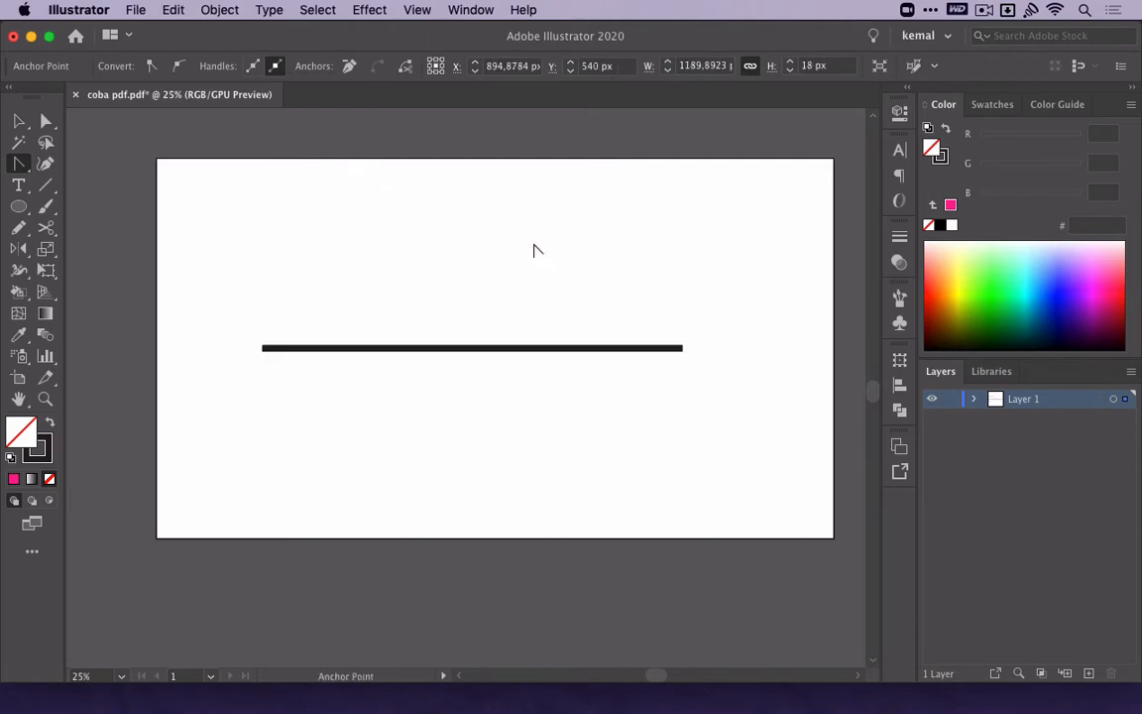
# Select the horizontal line and delete it from the artboard.
pyautogui.press('v')
pyautogui.moveTo(599, 247); pyautogui.dragTo(532, 380)
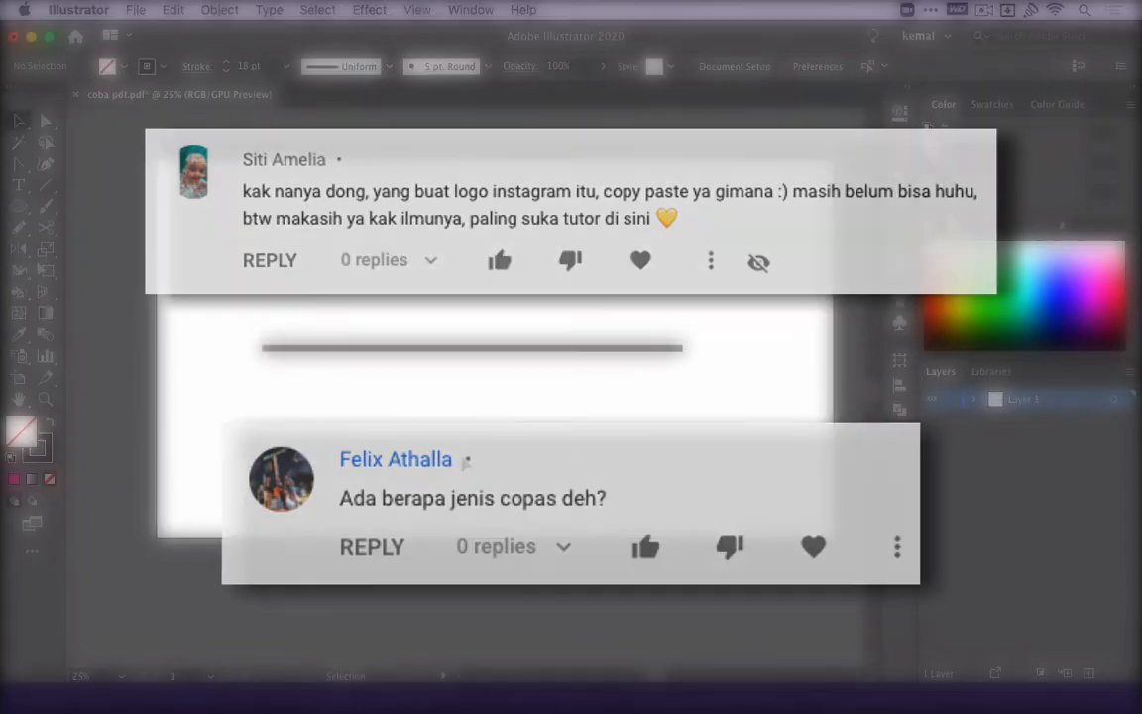
pyautogui.moveTo(586, 313); pyautogui.dragTo(508, 403)
pyautogui.press('Delete')
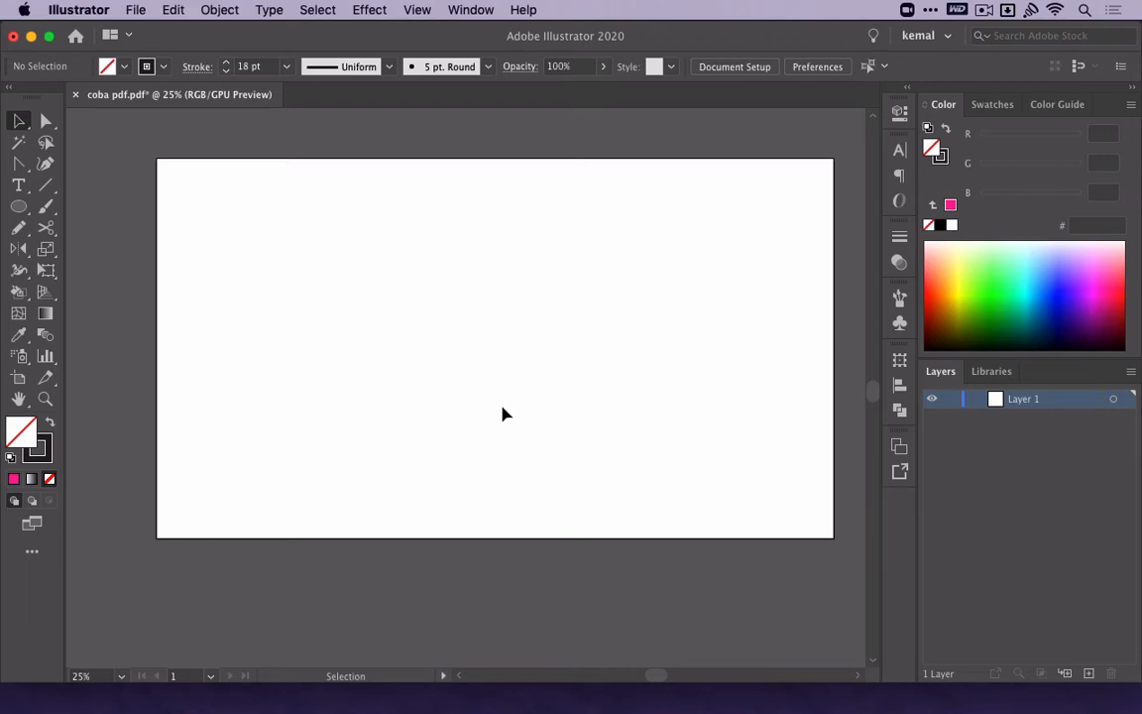
# Draw a circle about 475 px across at the artboard's center and fill it pink FF2191.
pyautogui.click(17, 206)
pyautogui.moveTo(490, 348); pyautogui.dragTo(579, 434)
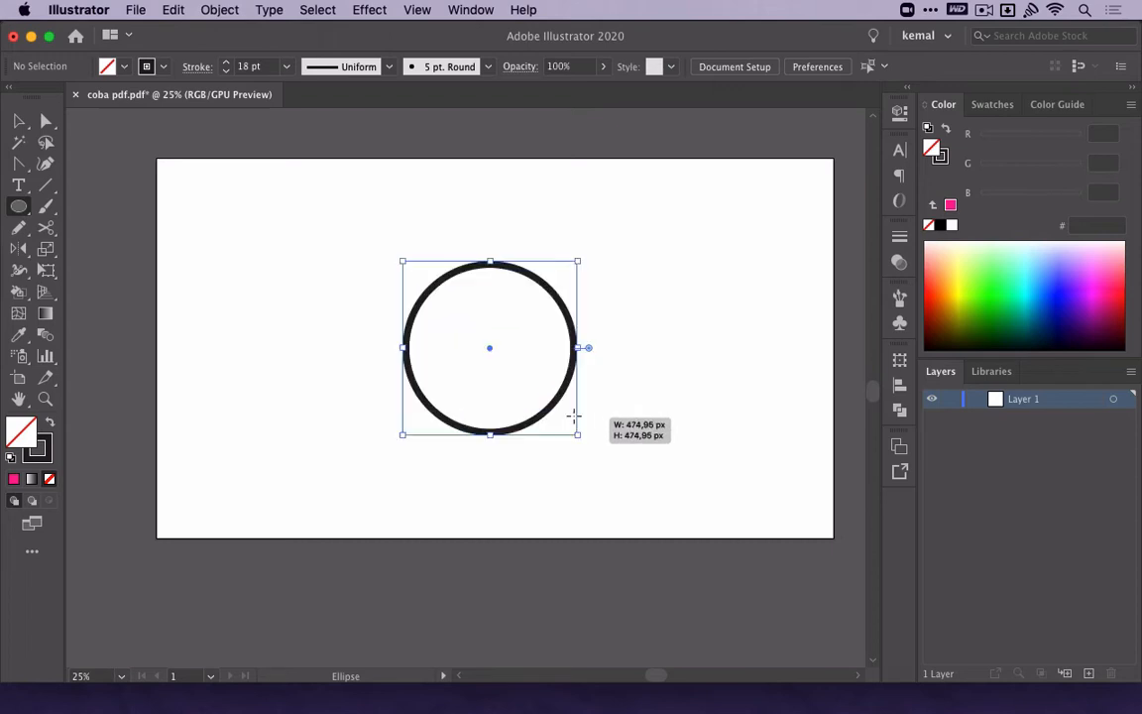
pyautogui.click(948, 207)
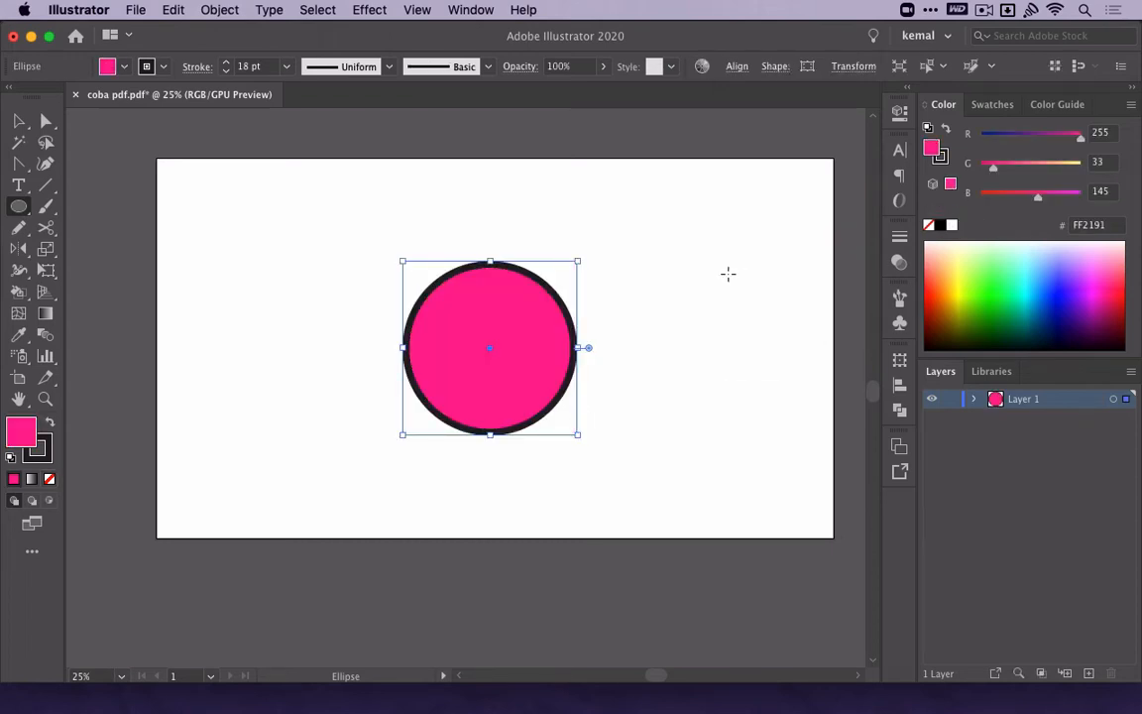
pyautogui.press('v')
pyautogui.click(728, 281)
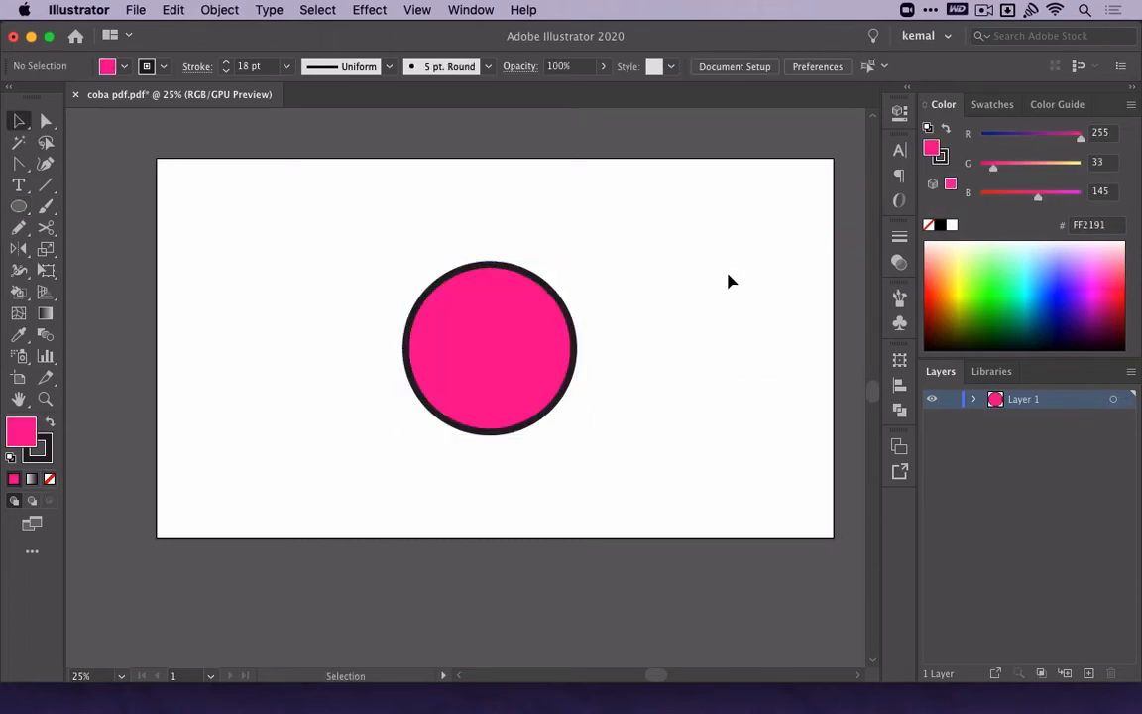
# Copy the pink circle and paste two duplicates, one above the artboard and one across its right edge.
pyautogui.click(433, 379)
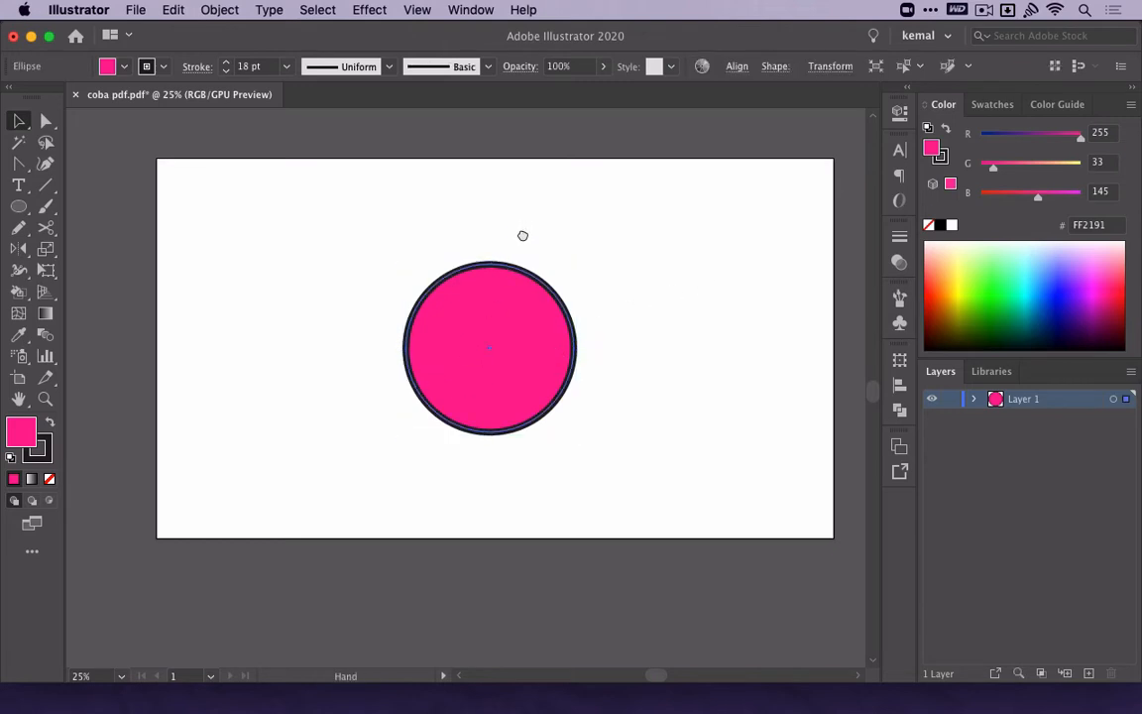
pyautogui.moveTo(523, 235); pyautogui.dragTo(530, 543)
pyautogui.press('cmd+v')
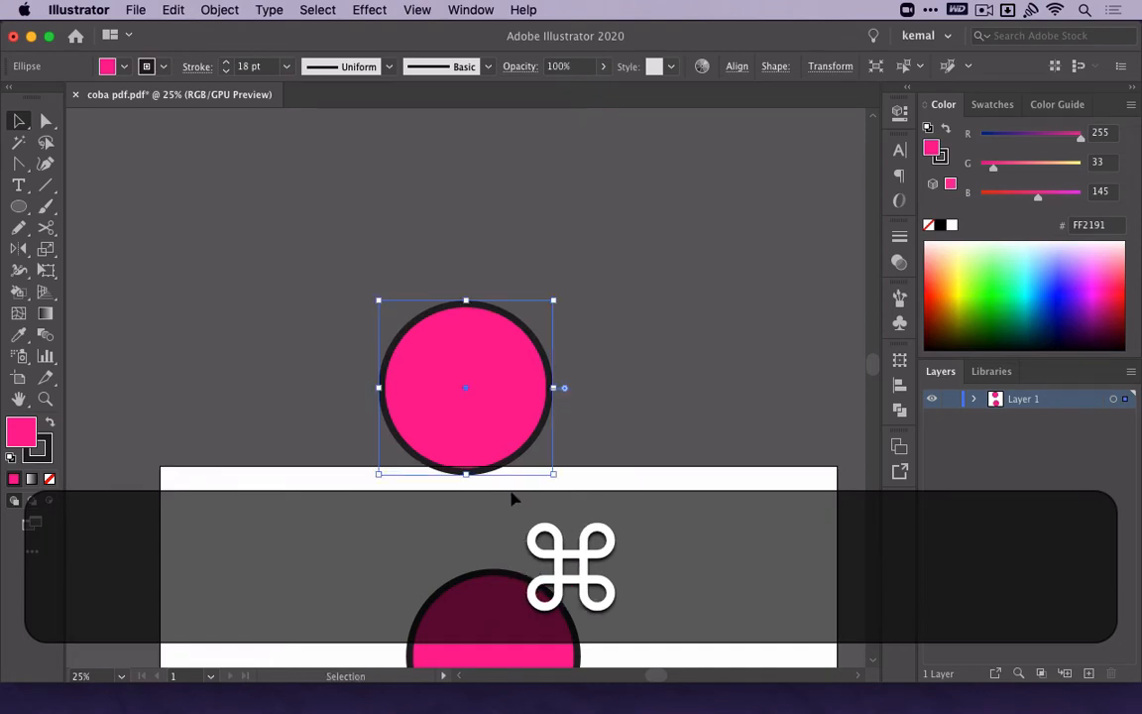
pyautogui.moveTo(513, 498); pyautogui.dragTo(289, 305)
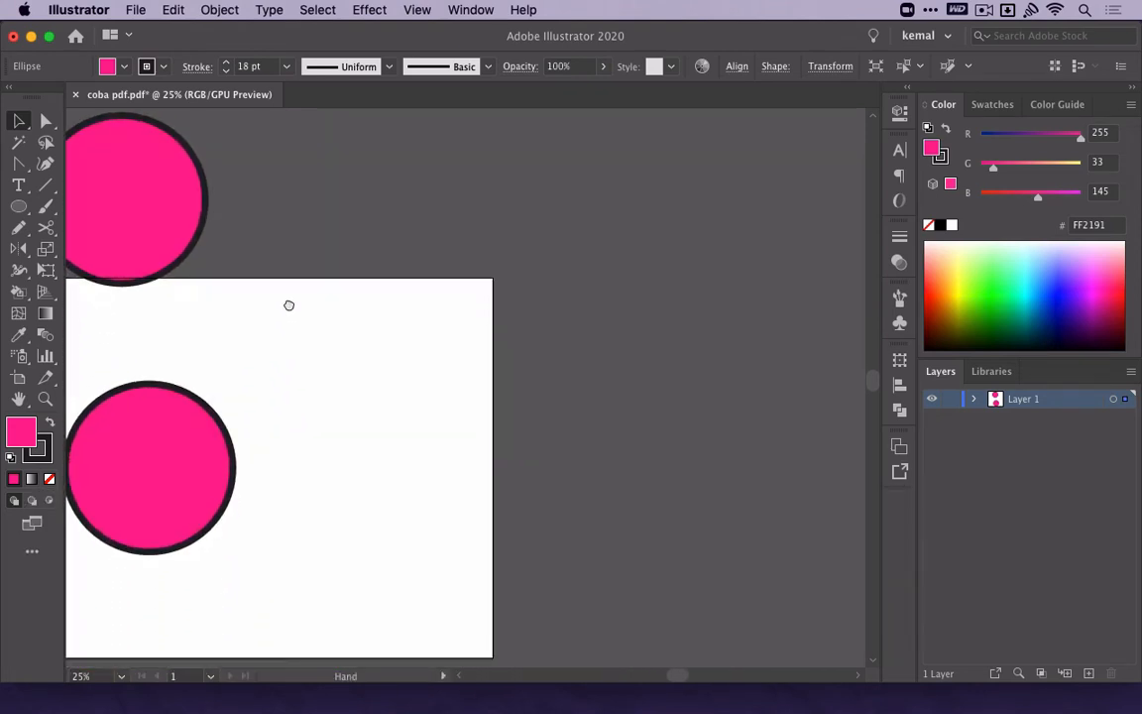
pyautogui.press('super+v')
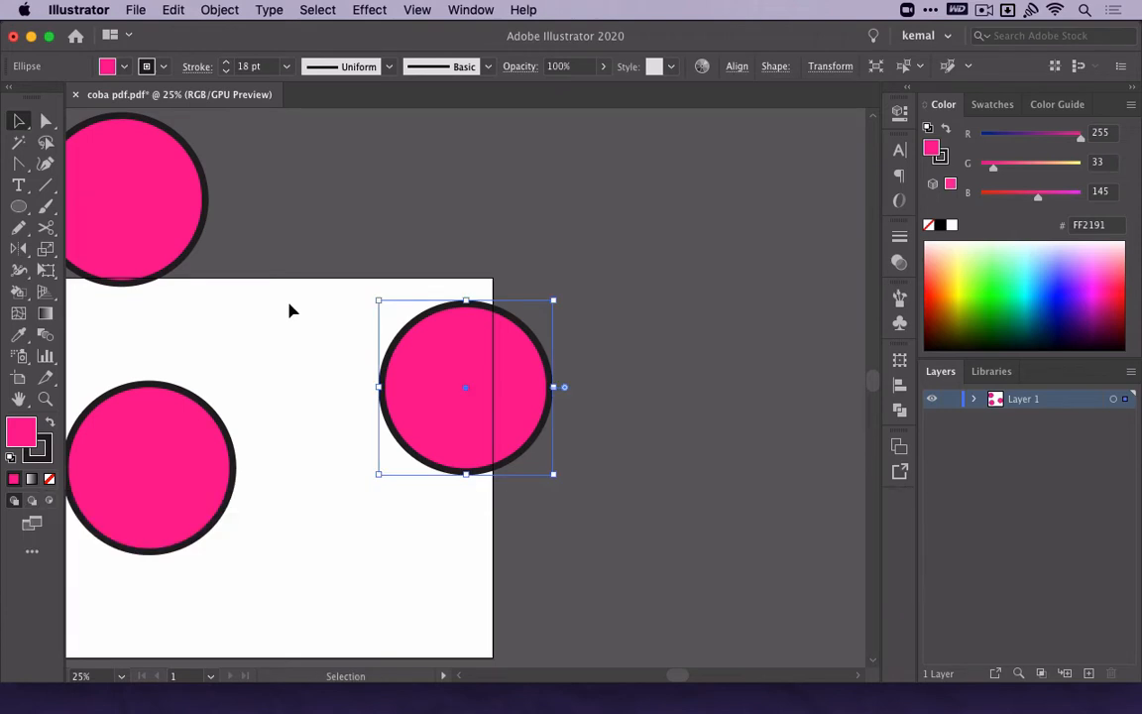
# Delete both pasted circles, keeping the original, and expand the contents of Layer 1.
pyautogui.keyDown('shift'); pyautogui.click(181, 229); pyautogui.keyUp('shift')
pyautogui.press('Delete')
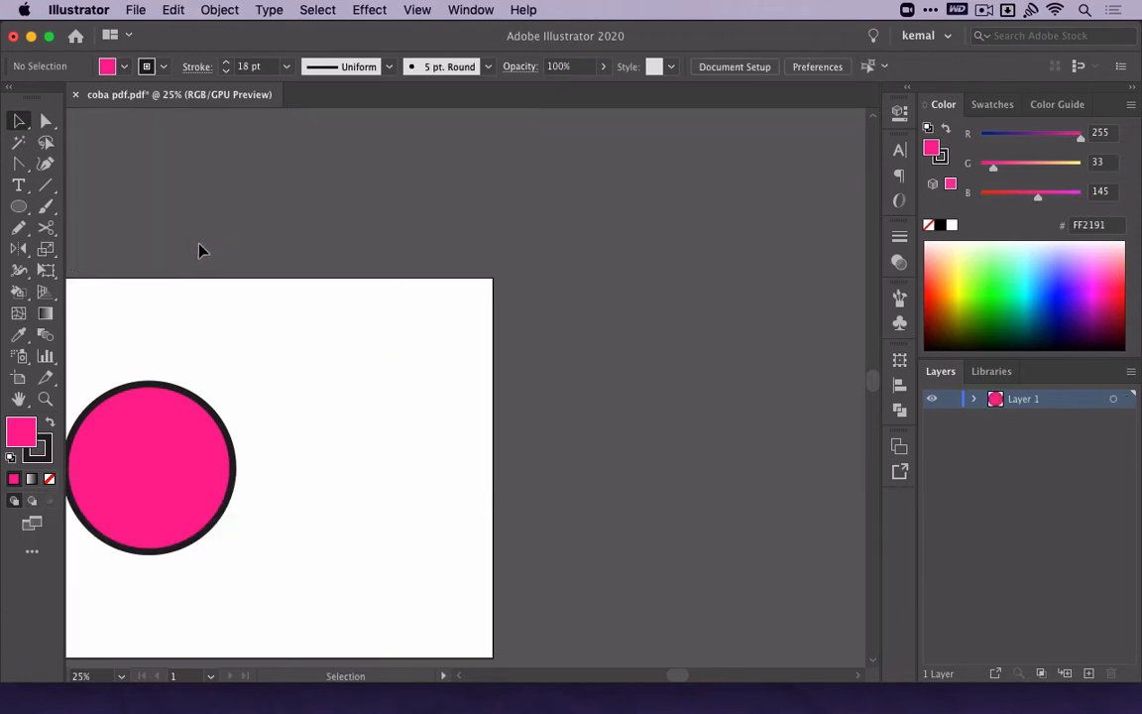
pyautogui.click(974, 399)
pyautogui.hscroll(-5, 790, 415)
pyautogui.scroll(-1, 747, 441)
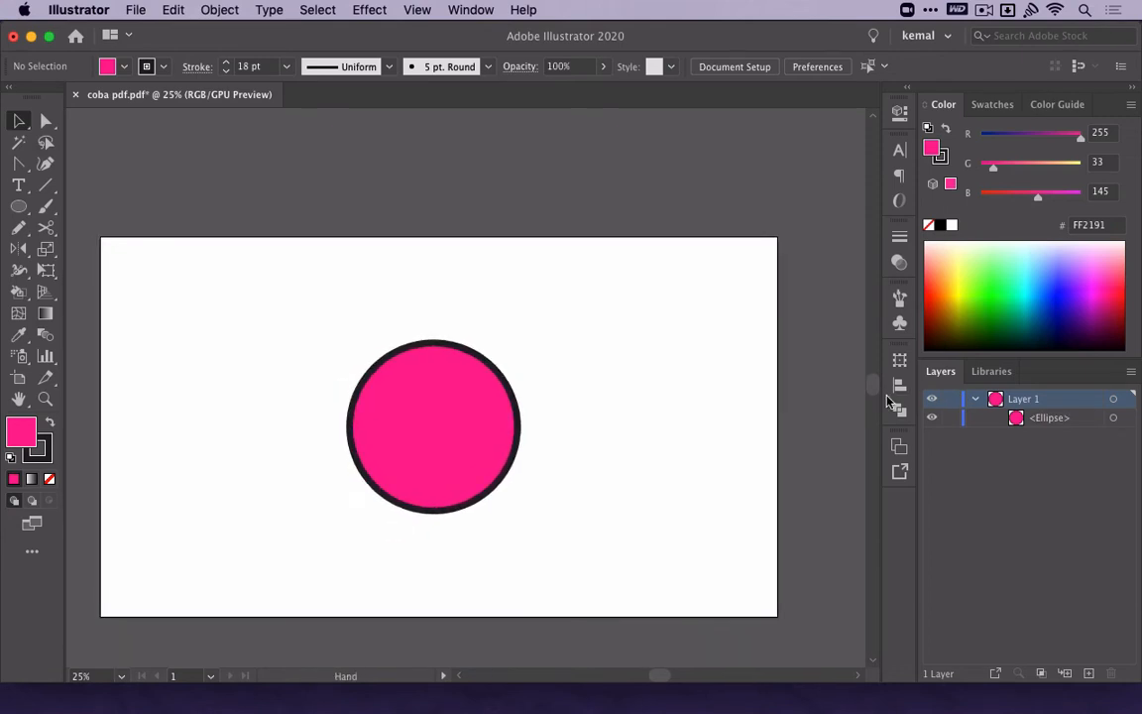
# Copy the circle, paste it in front, fill the copy blue 62BAFF, and undo the fill and the paste.
pyautogui.click(501, 410)
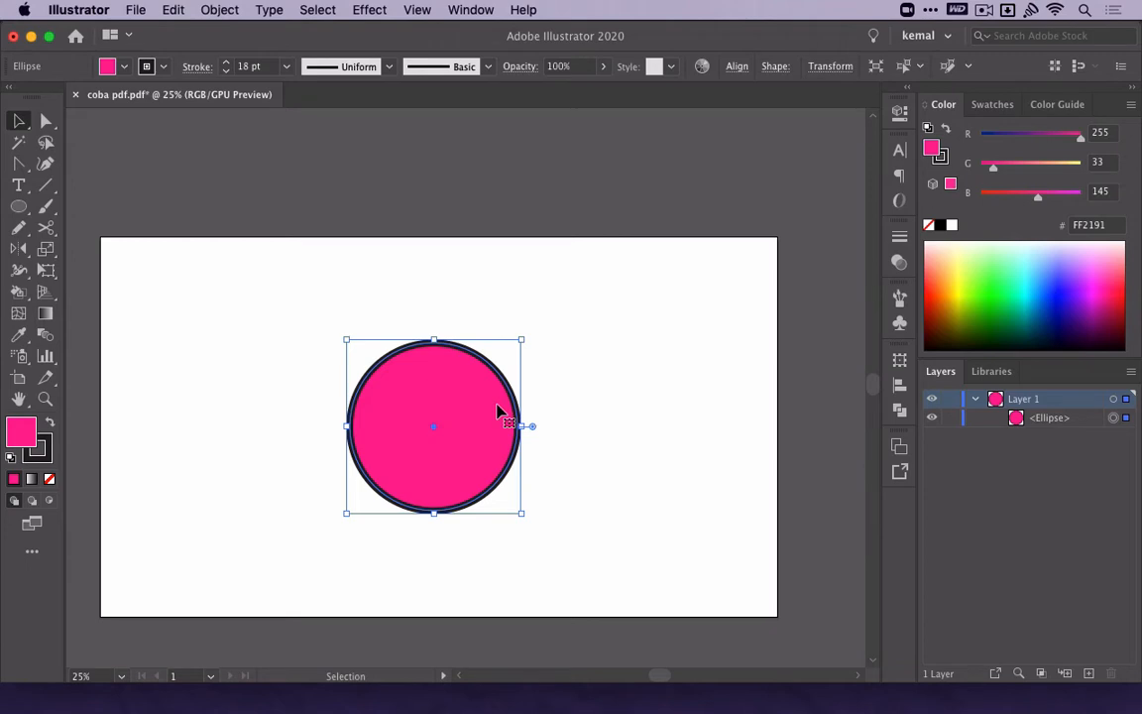
pyautogui.press('super+c')
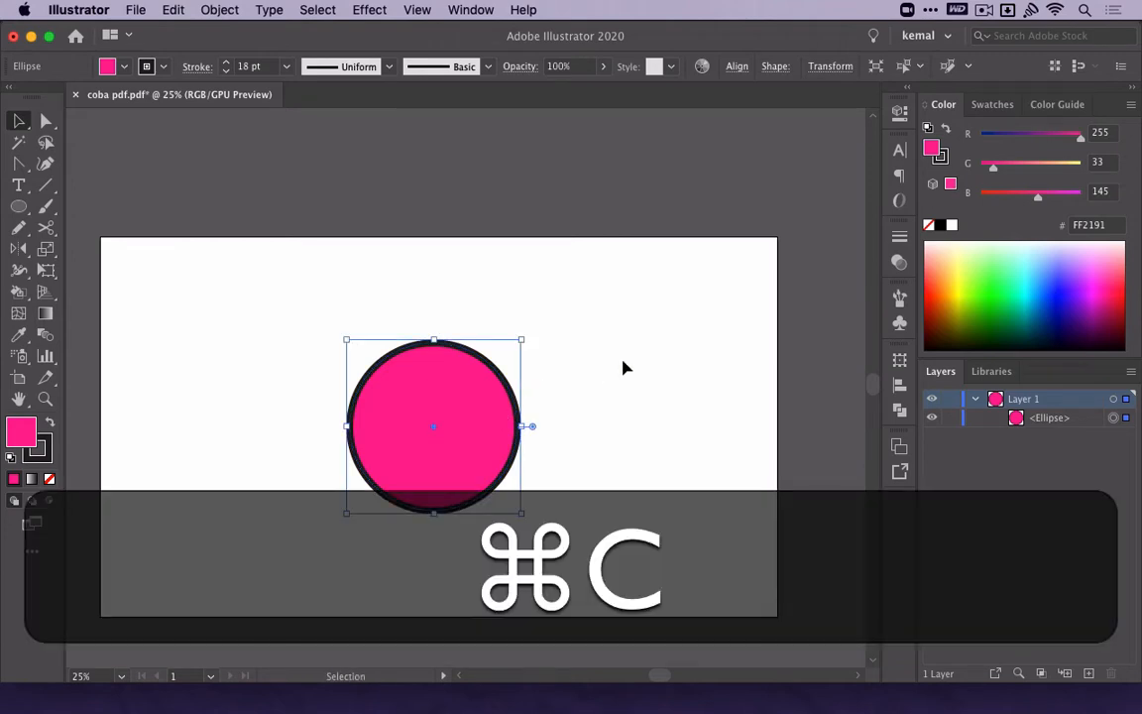
pyautogui.press('super+f')
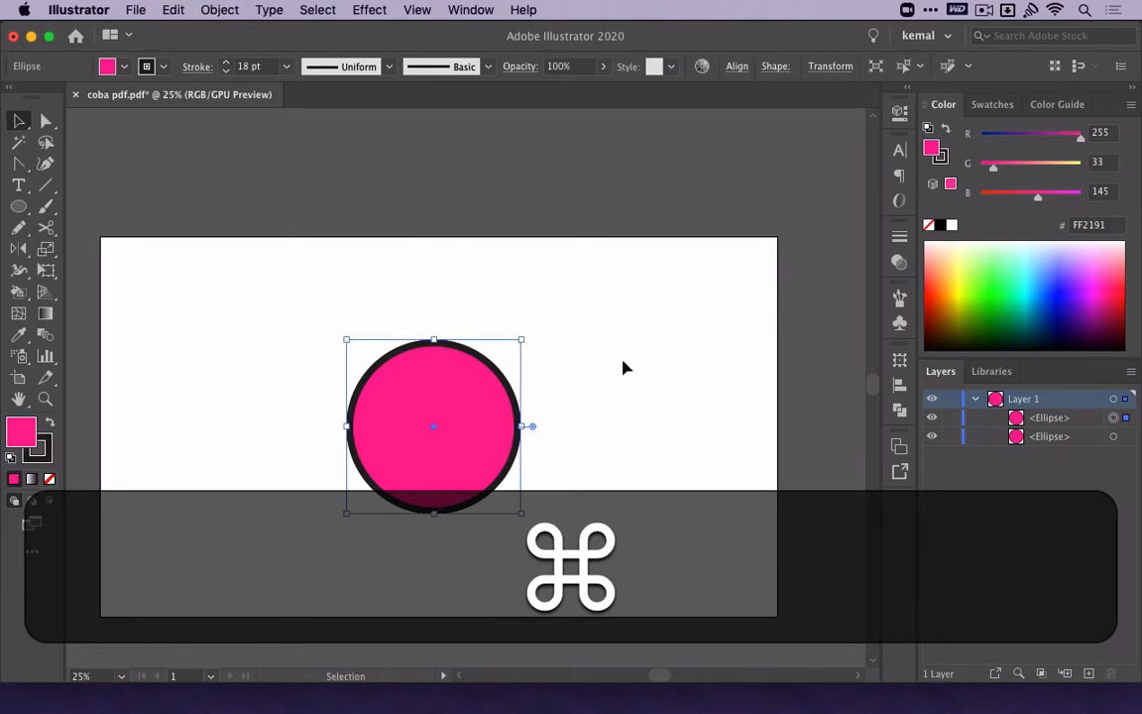
pyautogui.click(1042, 269)
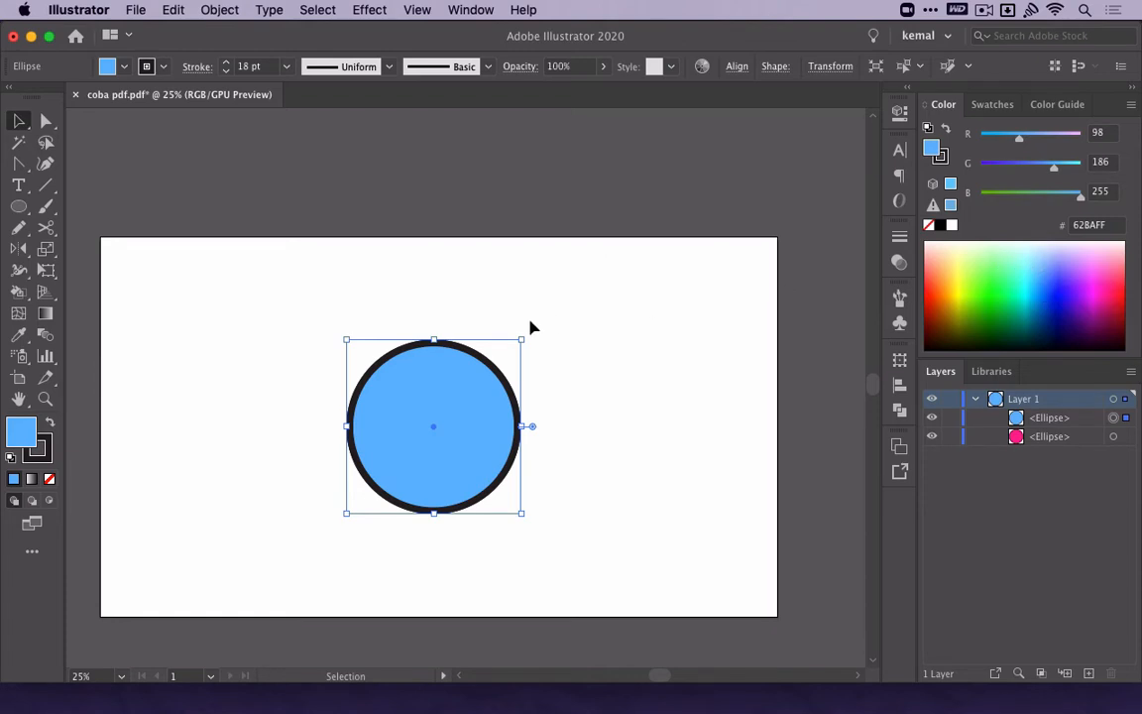
pyautogui.press('super+z')
pyautogui.press('super+z')
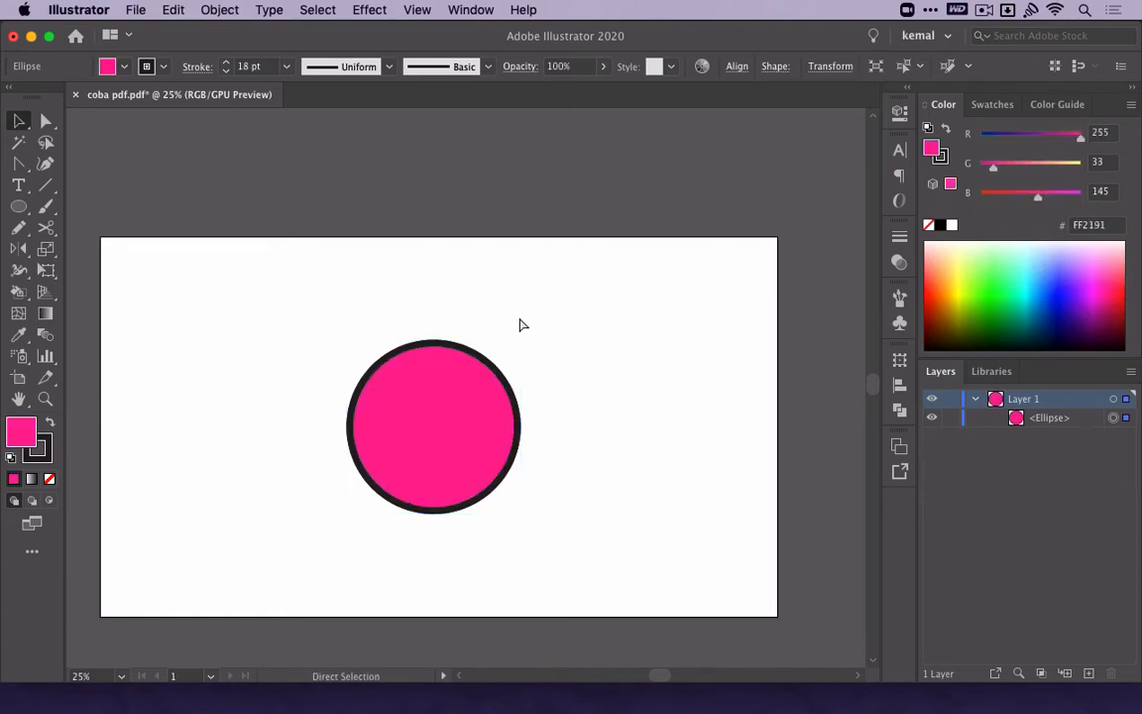
# Copy the pink circle and paste the duplicate directly behind it in the same position.
pyautogui.click(559, 310)
pyautogui.press('super+c')
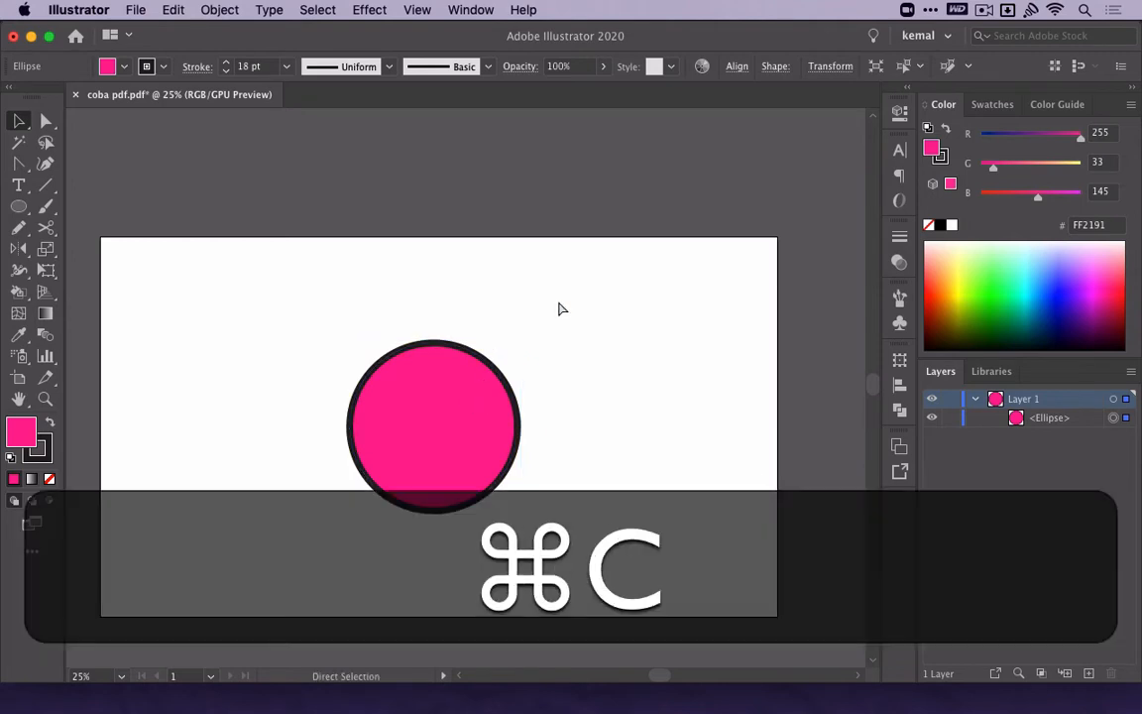
pyautogui.press('super+b')
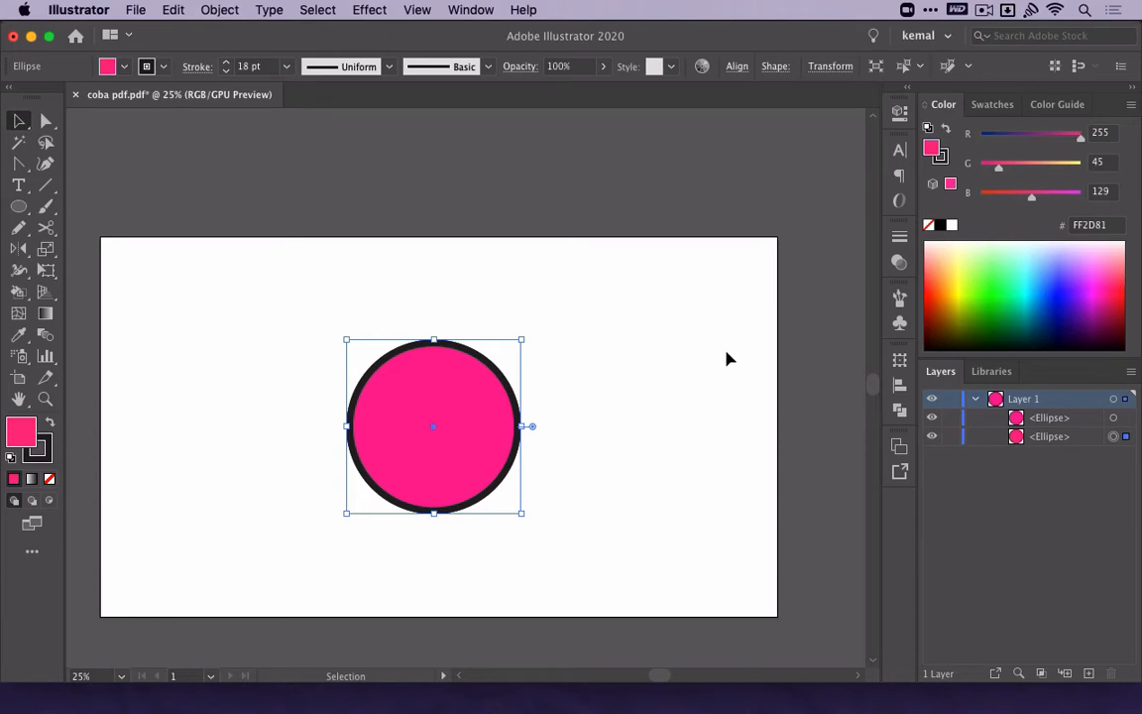
# Fill the rear circle light blue 8BE7FF and move the pink front circle to the left of it.
pyautogui.click(1035, 254)
pyautogui.press('v')
pyautogui.click(692, 370)
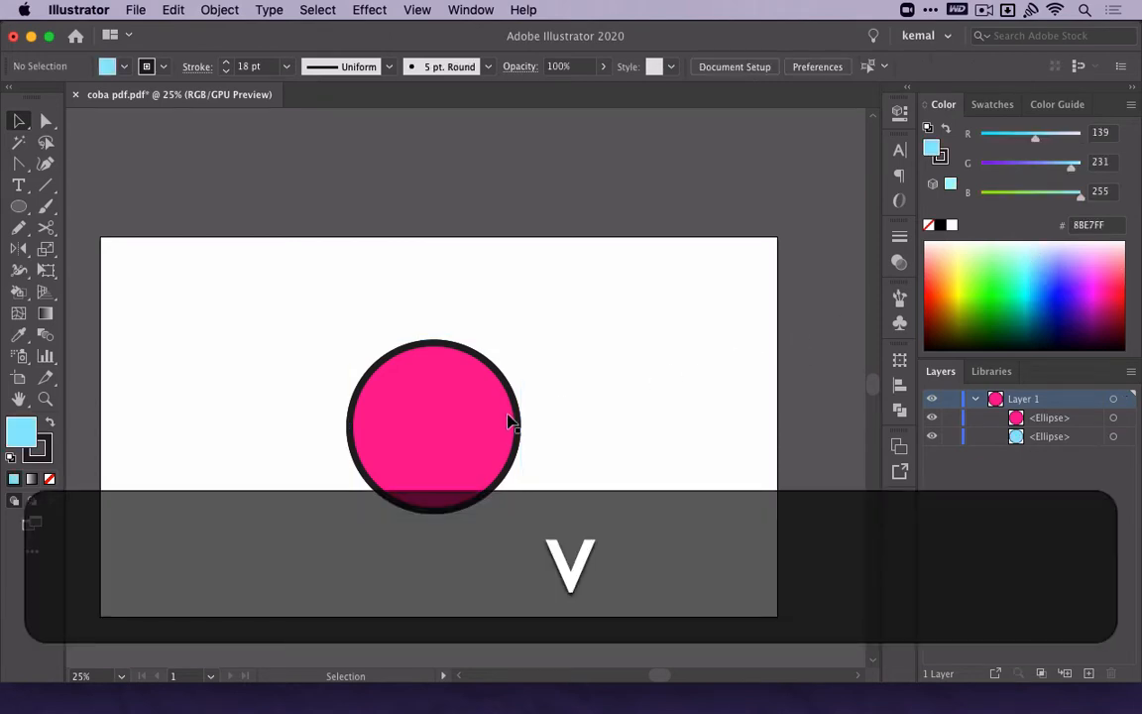
pyautogui.moveTo(510, 421); pyautogui.dragTo(337, 434)
pyautogui.click(407, 297)
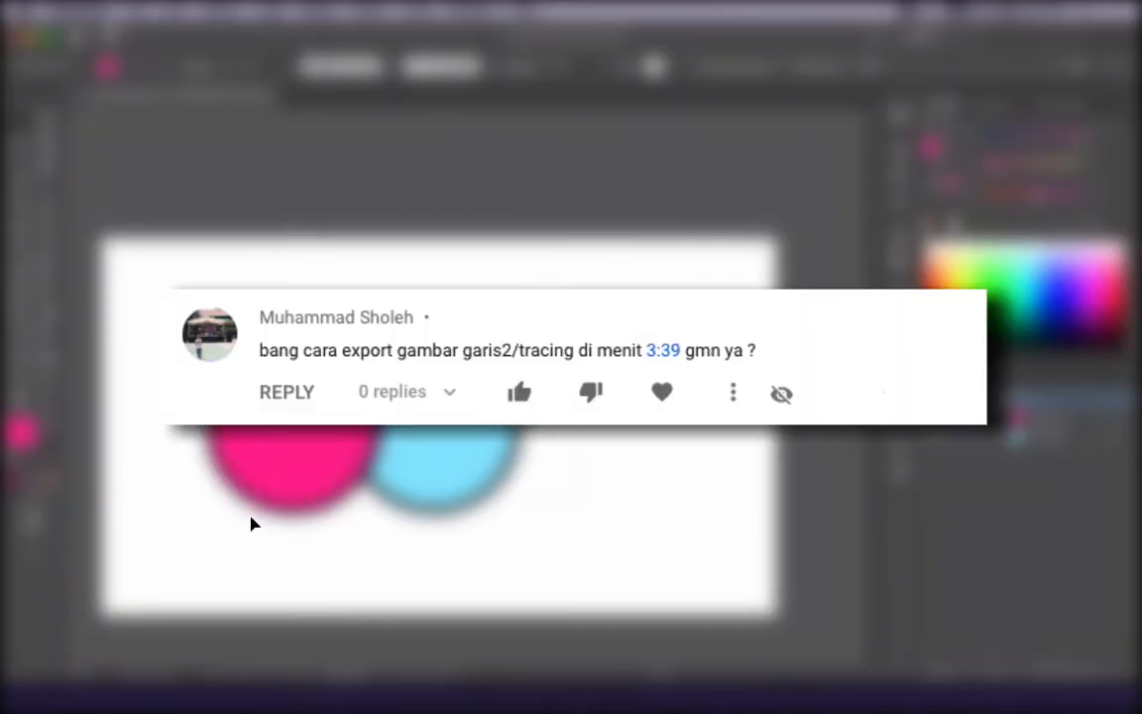
# Delete the existing circles and draw a smaller circle and a larger overlapping circle with pink fill and thick dark stroke.
pyautogui.press('BackSpace')
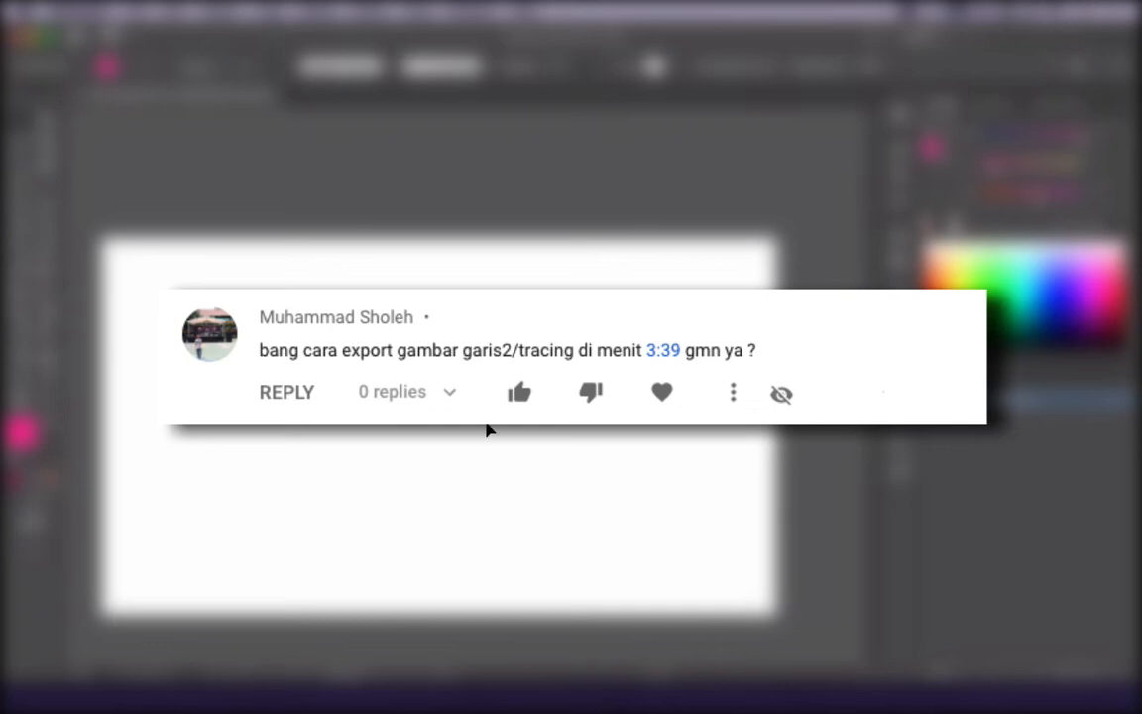
pyautogui.press('l')
pyautogui.moveTo(256, 310); pyautogui.dragTo(405, 458)
pyautogui.moveTo(539, 349)
pyautogui.mouseDown()
pyautogui.moveTo(332, 522)
pyautogui.moveTo(311, 574)
pyautogui.mouseUp()
pyautogui.press('v')
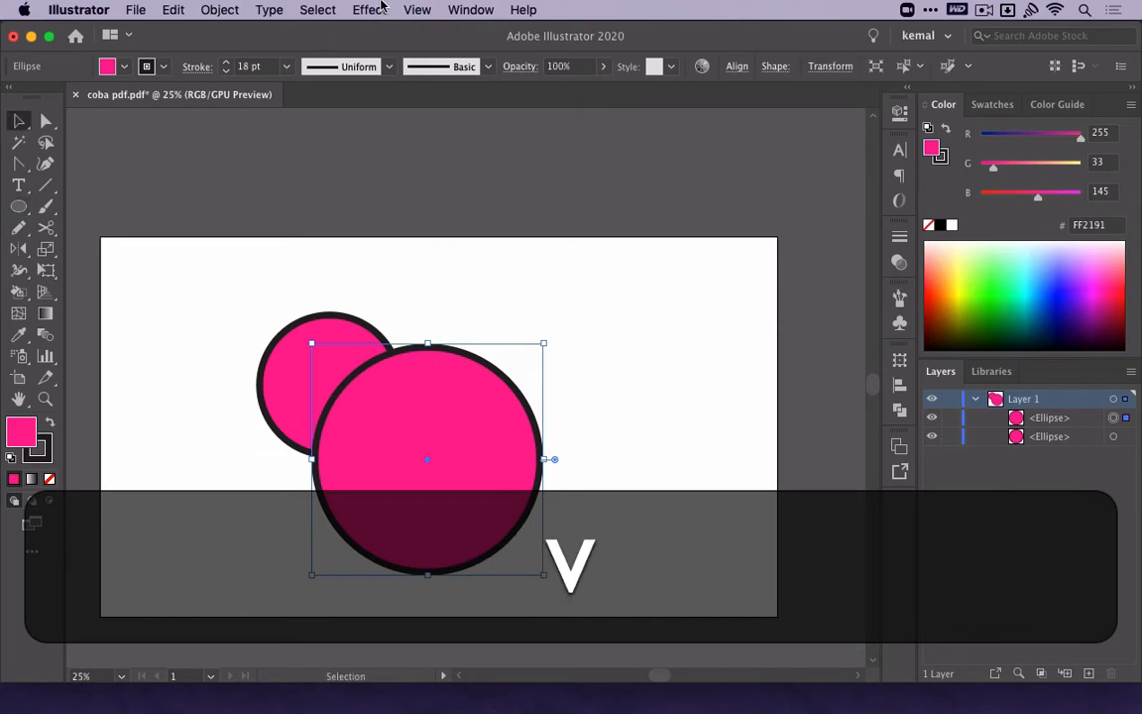
# Display the two circles in Outline mode to see only their paths, and return to the normal preview.
pyautogui.click(381, 8)
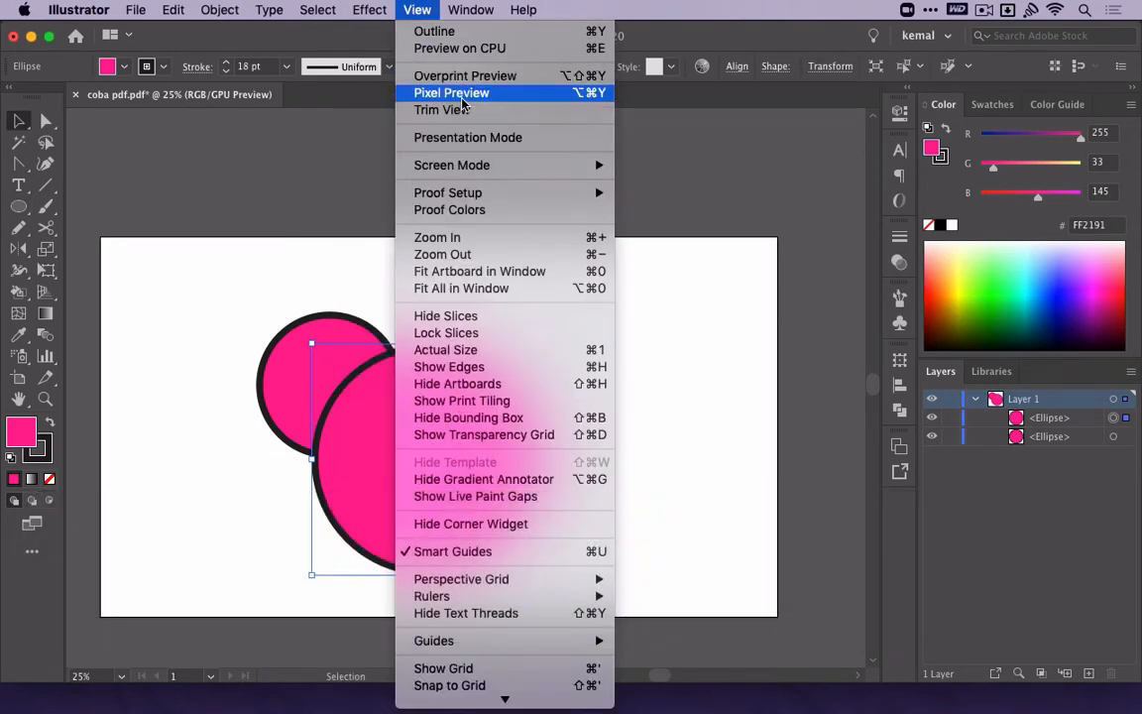
pyautogui.click(456, 31)
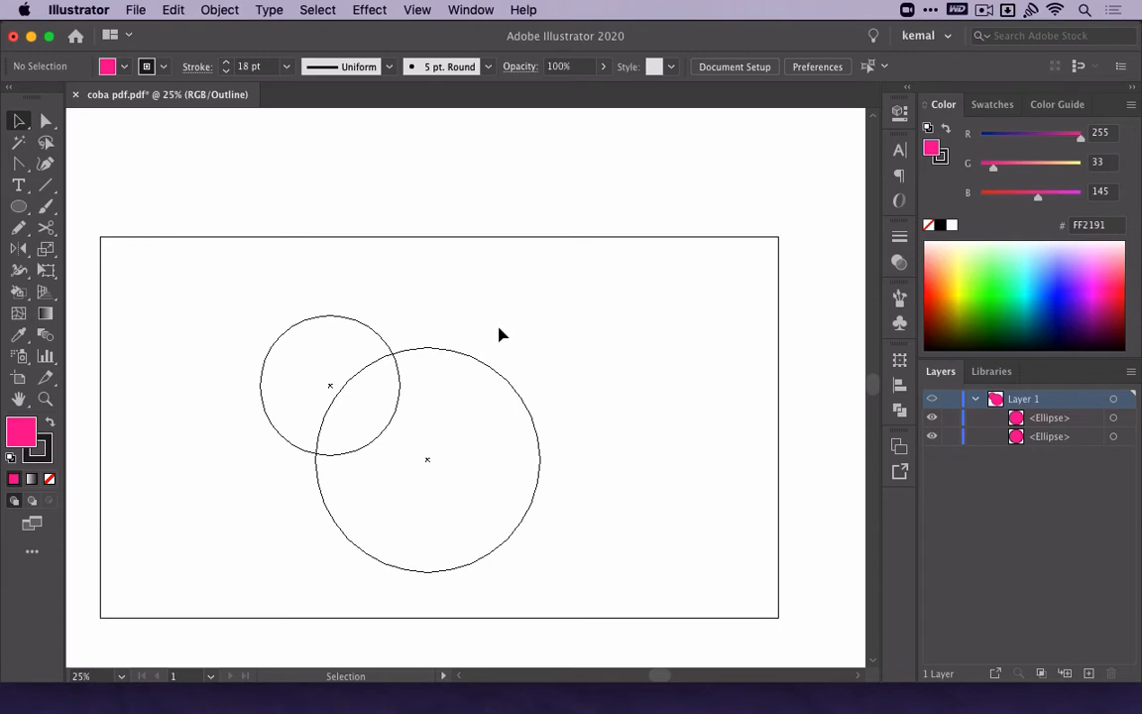
pyautogui.press('super+y')
# Remove the fill from both circles and set their stroke color to near-black 0A0A0A.
pyautogui.moveTo(496, 308); pyautogui.dragTo(262, 397)
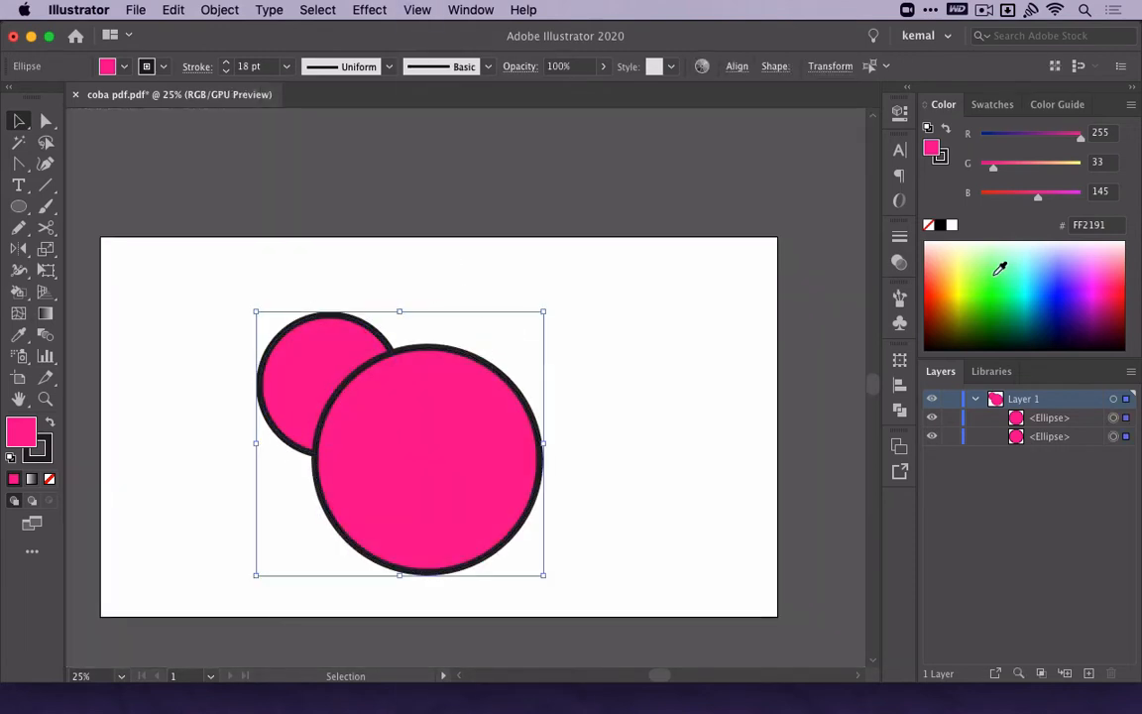
pyautogui.click(47, 482)
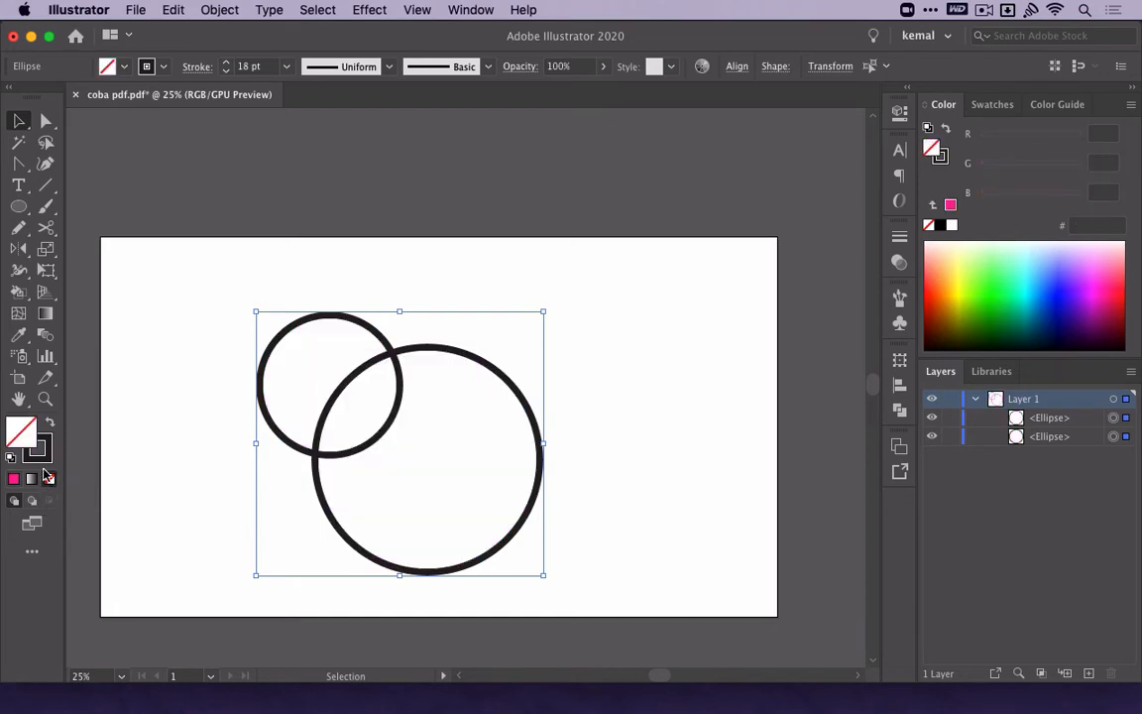
pyautogui.click(39, 454)
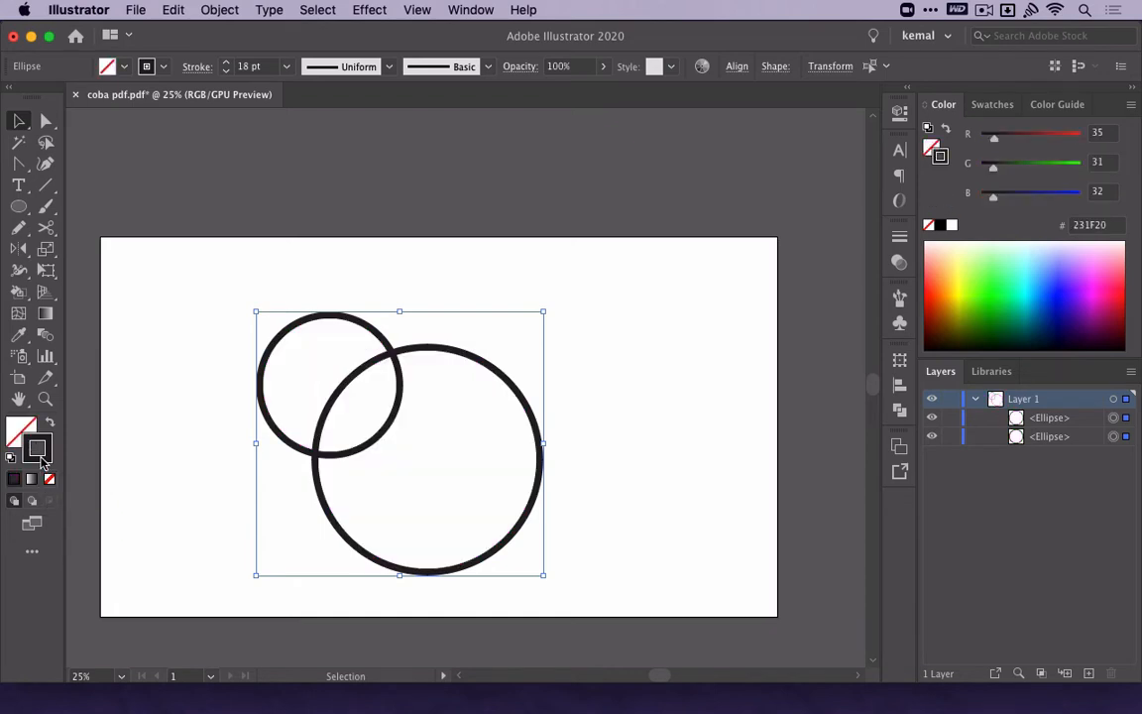
pyautogui.doubleClick(41, 462)
pyautogui.moveTo(344, 447); pyautogui.dragTo(334, 457)
pyautogui.click(761, 246)
# Set the stroke weight of both circles to 1 pt.
pyautogui.press('super+F10')
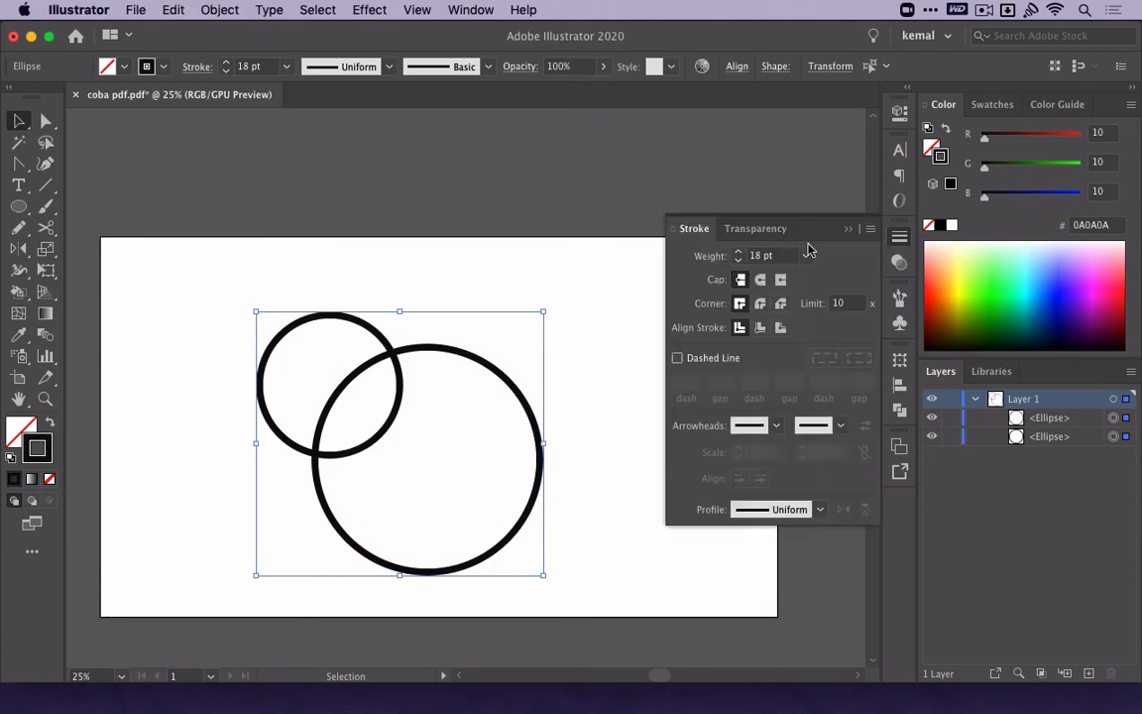
pyautogui.doubleClick(784, 254)
pyautogui.write('1')
pyautogui.press('Return')
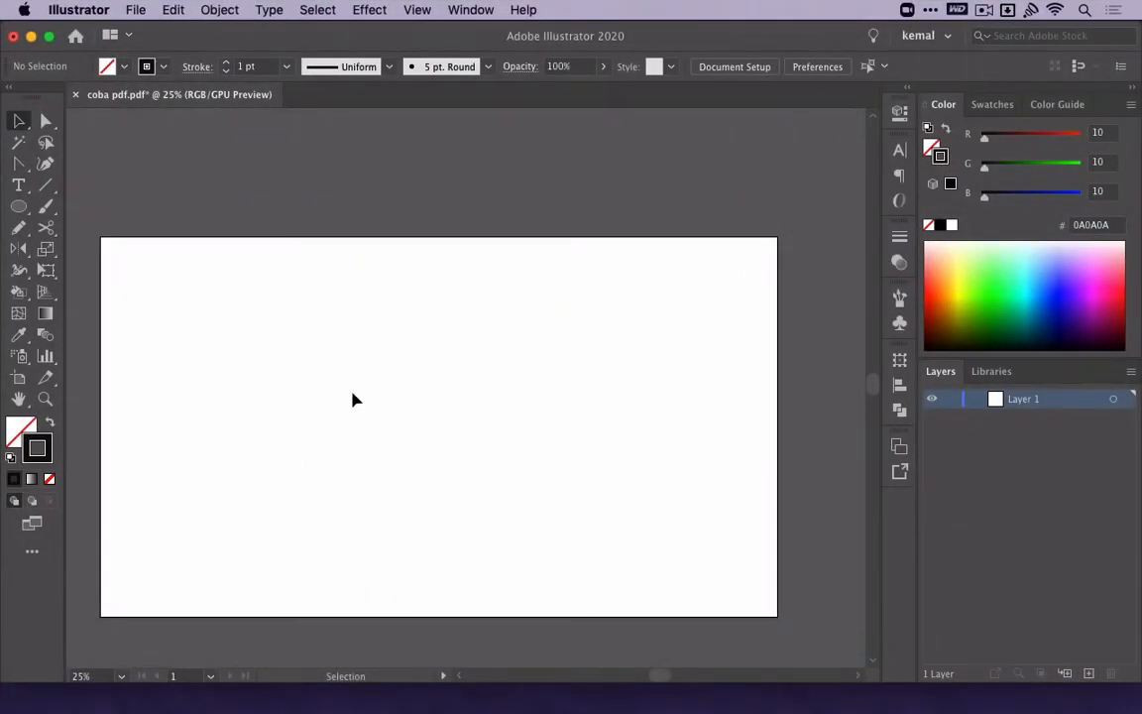
# Add the text "Ini contoh Expand" as point text near the middle of the artboard.
pyautogui.press('t')
pyautogui.click(380, 420)
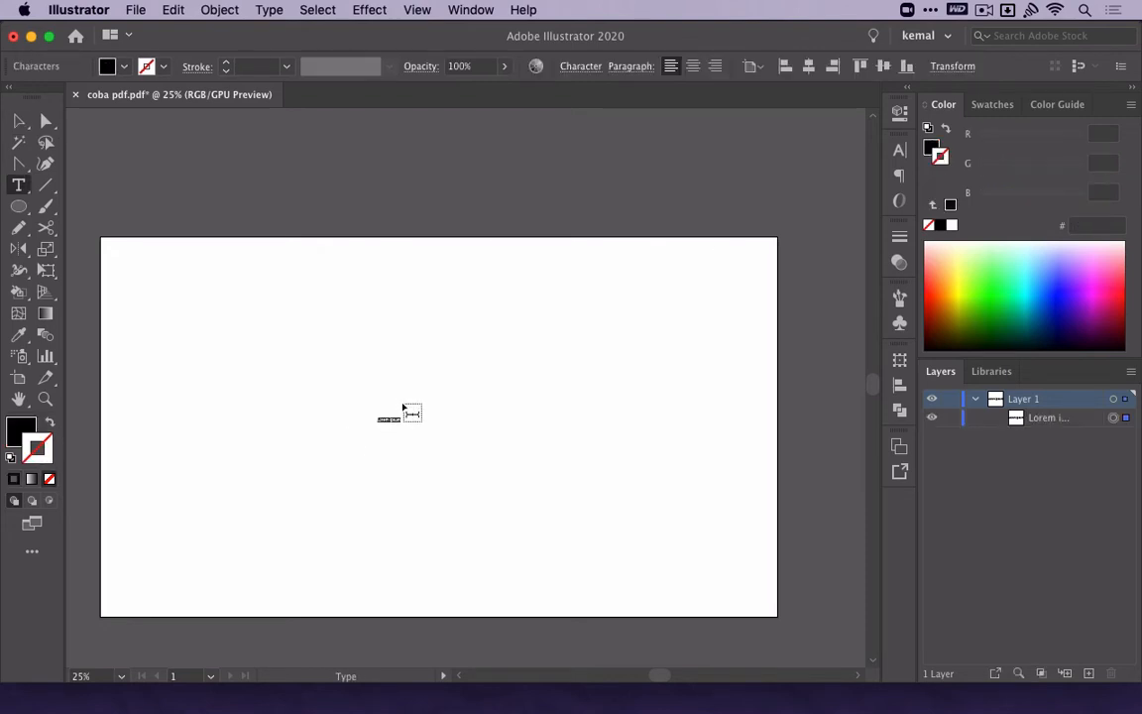
pyautogui.write('In')
pyautogui.press('Escape')
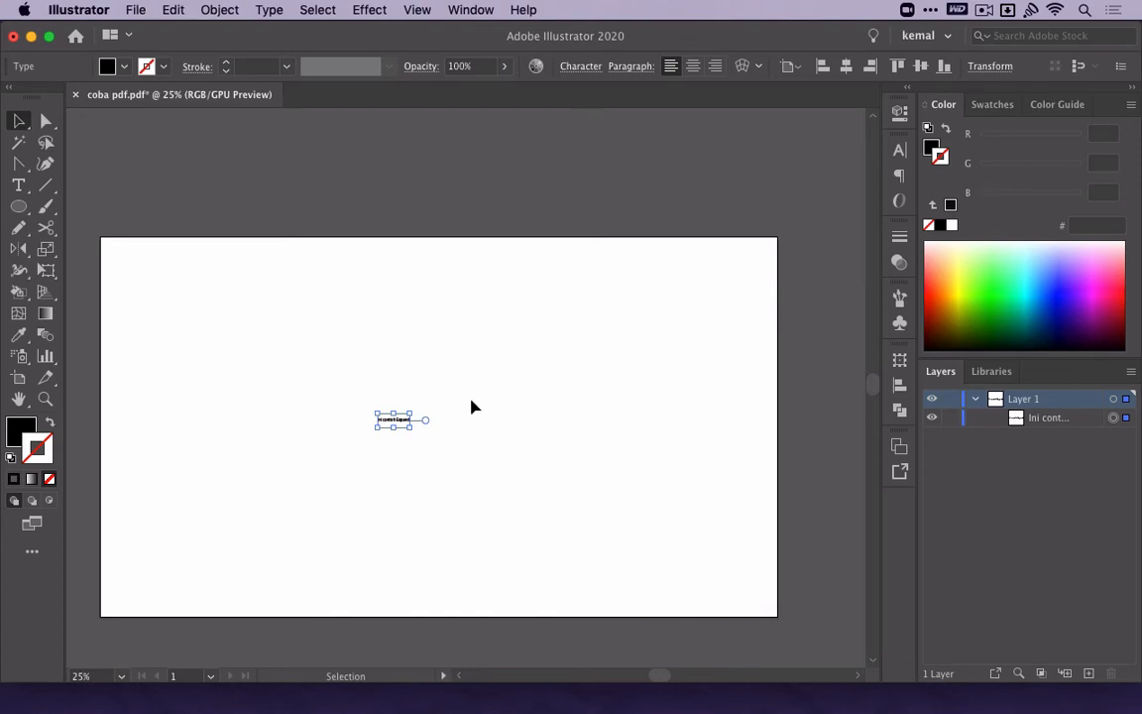
# Enlarge the text to about half the artboard's width and move it into the upper half.
pyautogui.moveTo(416, 409); pyautogui.dragTo(573, 327)
pyautogui.moveTo(548, 435); pyautogui.dragTo(550, 368)
pyautogui.click(540, 510)
pyautogui.press('p')
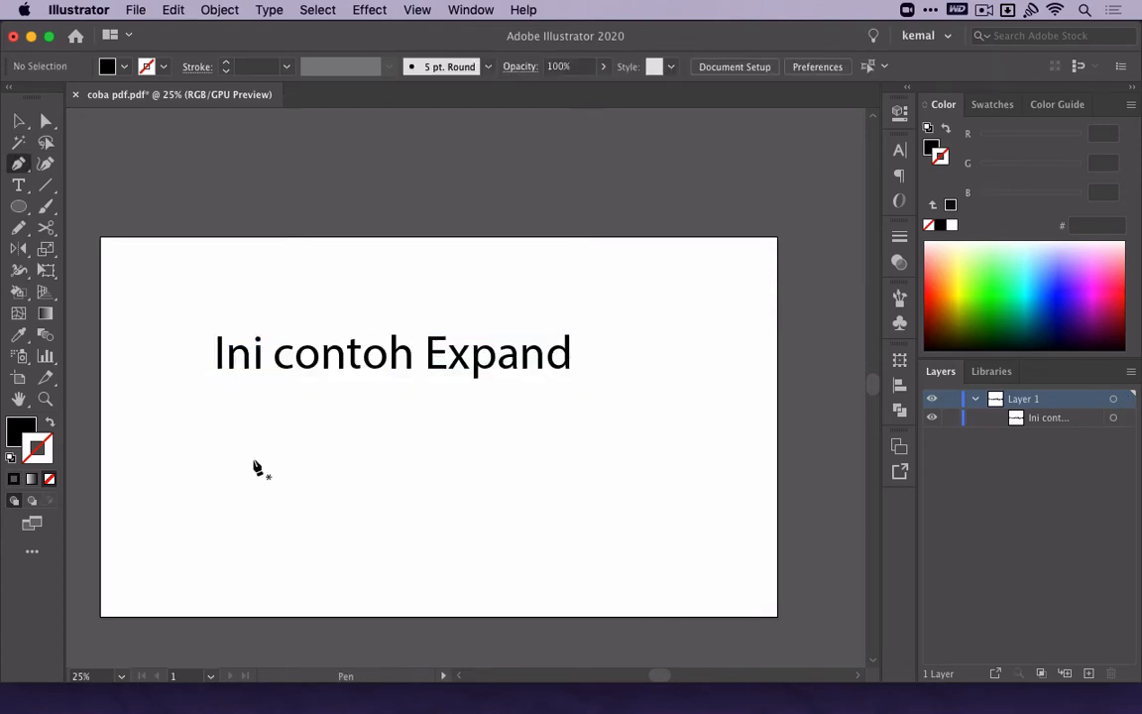
pyautogui.click(218, 415)
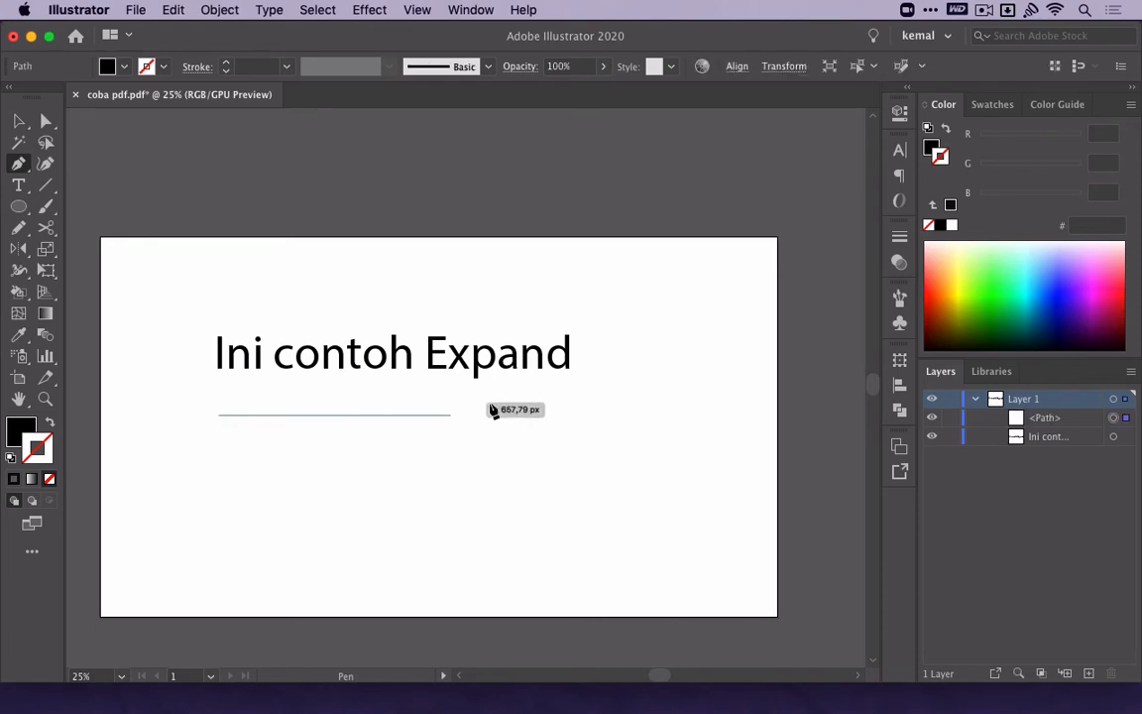
pyautogui.click(565, 416)
pyautogui.press('super+z')
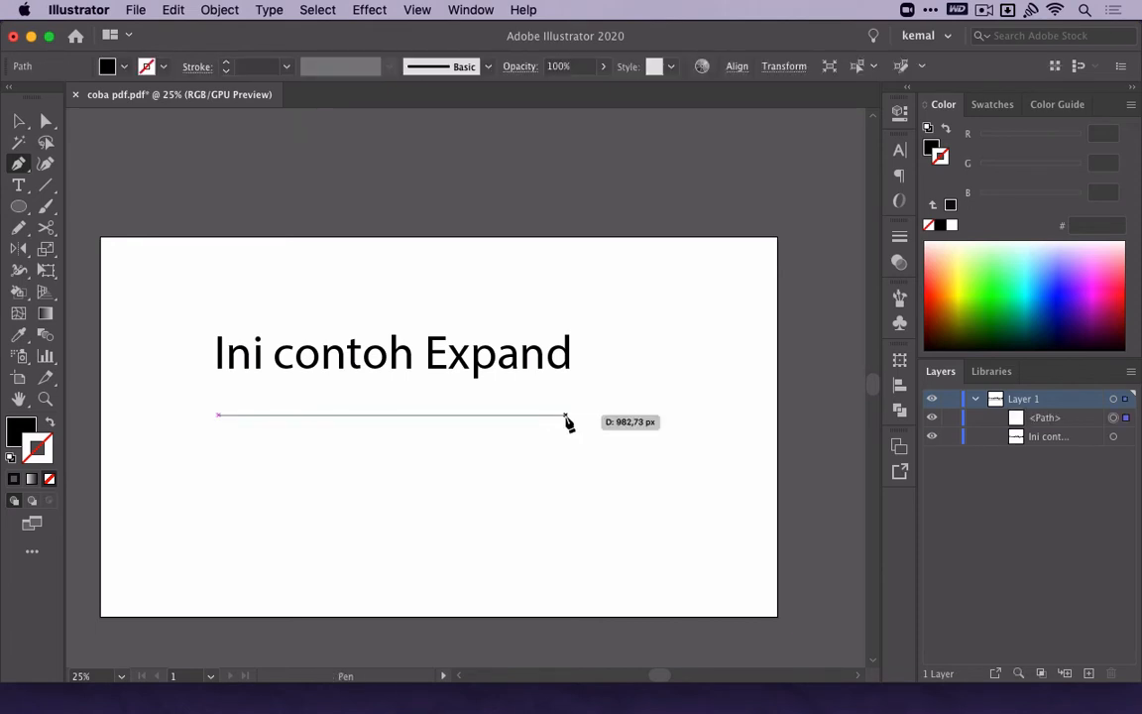
# Draw a small circle centred beneath the text, with a 1 pt black stroke and no fill.
pyautogui.press('l')
pyautogui.moveTo(387, 412); pyautogui.dragTo(413, 438)
pyautogui.press('v')
pyautogui.hotkey('shift', 'x')
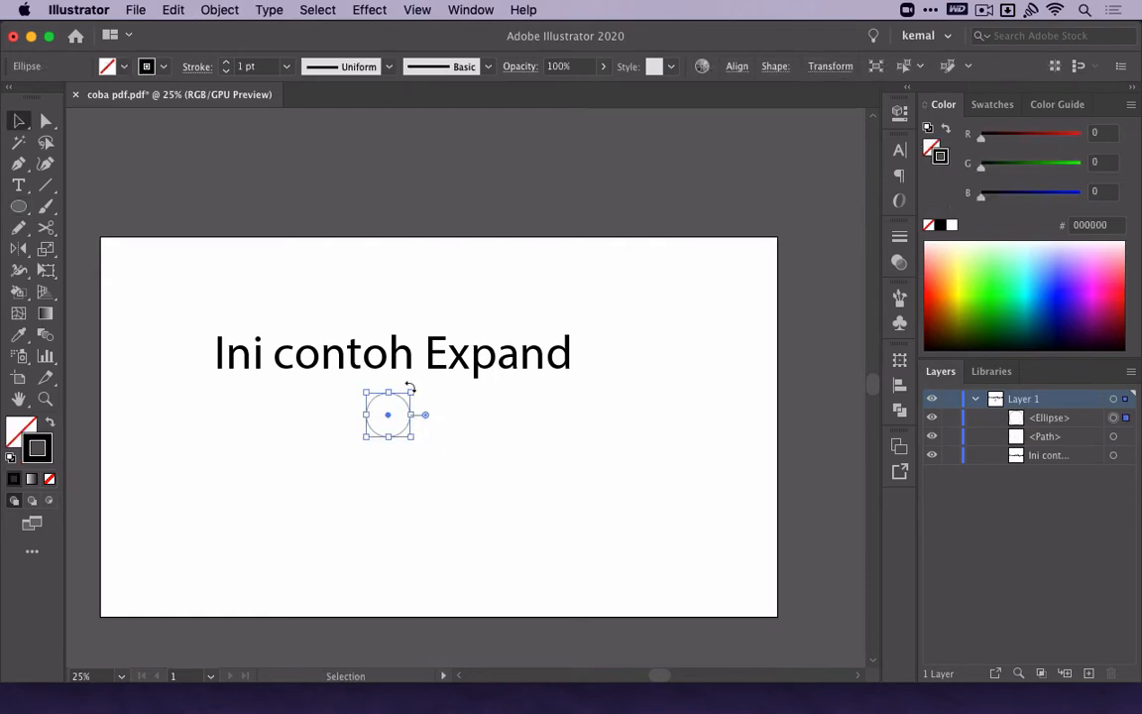
# Try enlarging the unexpanded circle around its center, and undo the enlargement.
pyautogui.moveTo(411, 390); pyautogui.dragTo(639, 223)
pyautogui.click(651, 232)
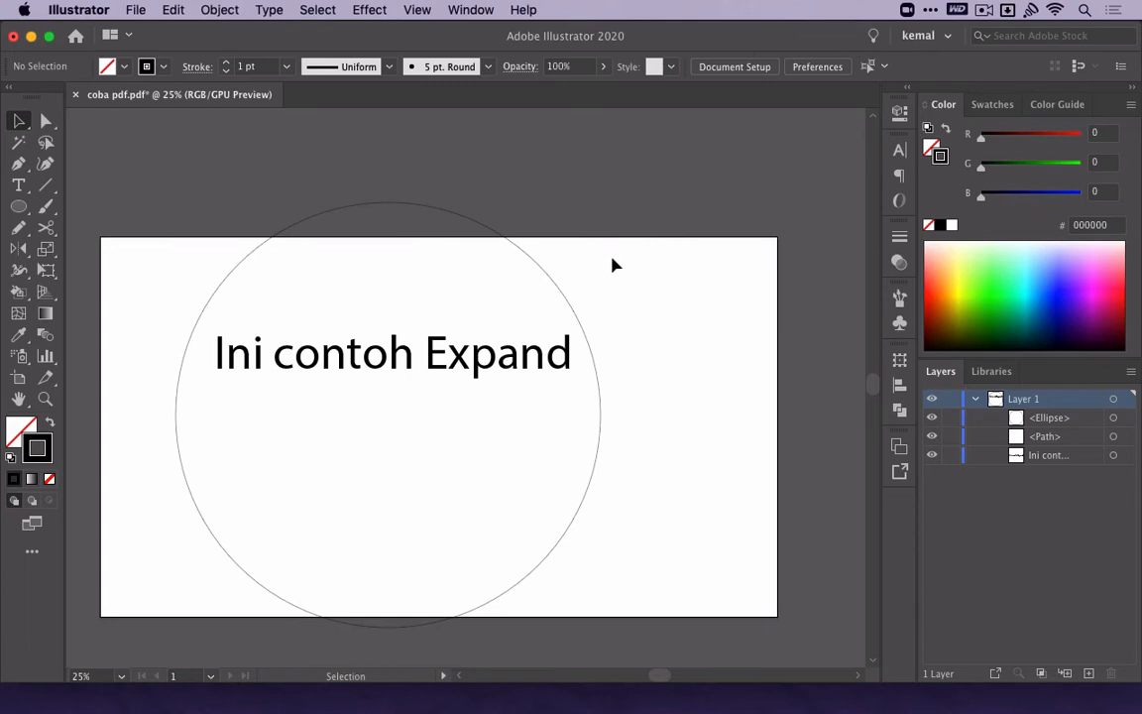
pyautogui.press('super+z')
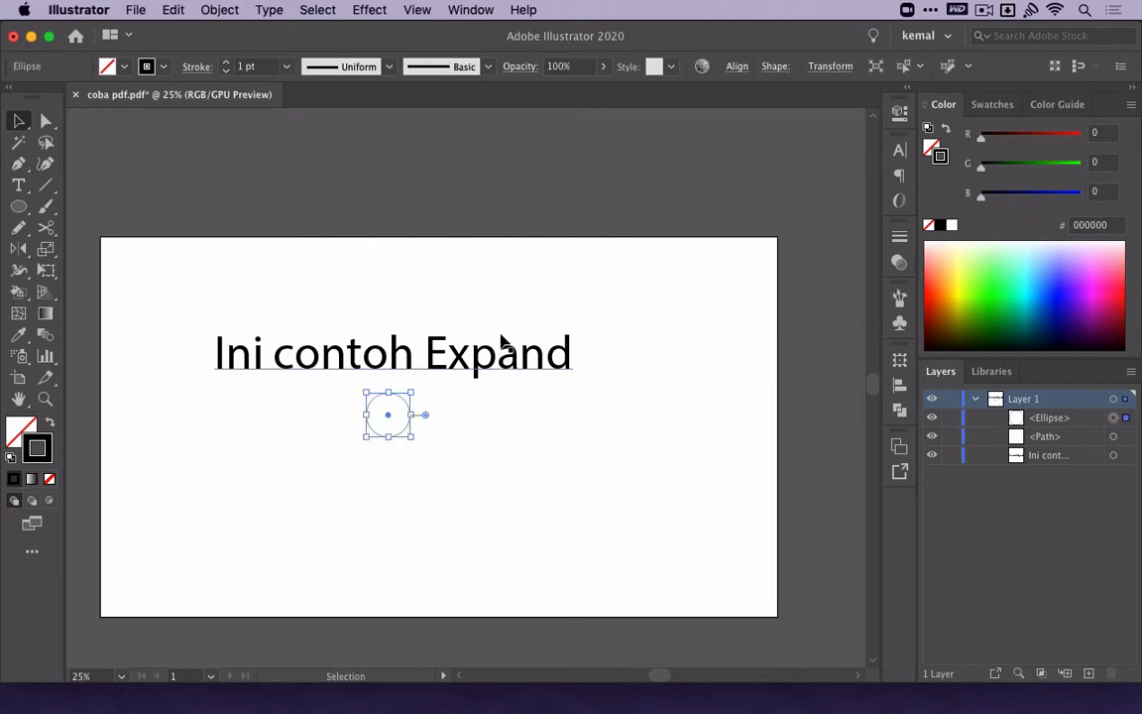
# Expand the text's object and fill into shapes, and show the resulting group's contents in the layer list.
pyautogui.click(486, 352)
pyautogui.click(219, 9)
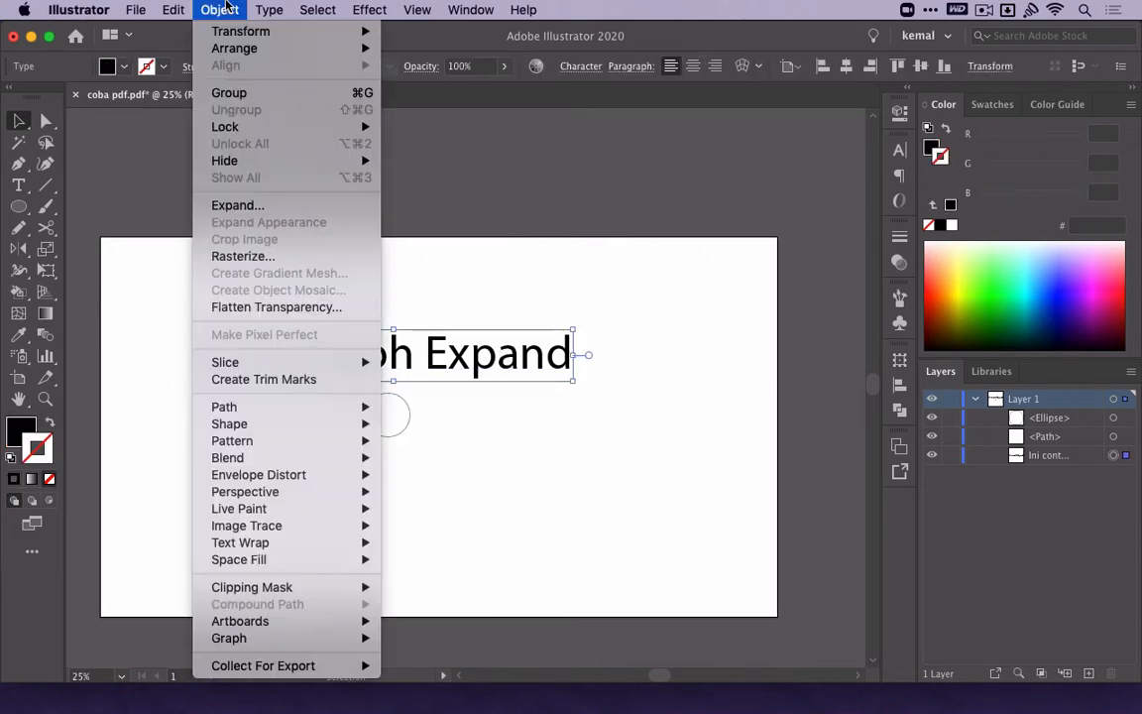
pyautogui.click(274, 204)
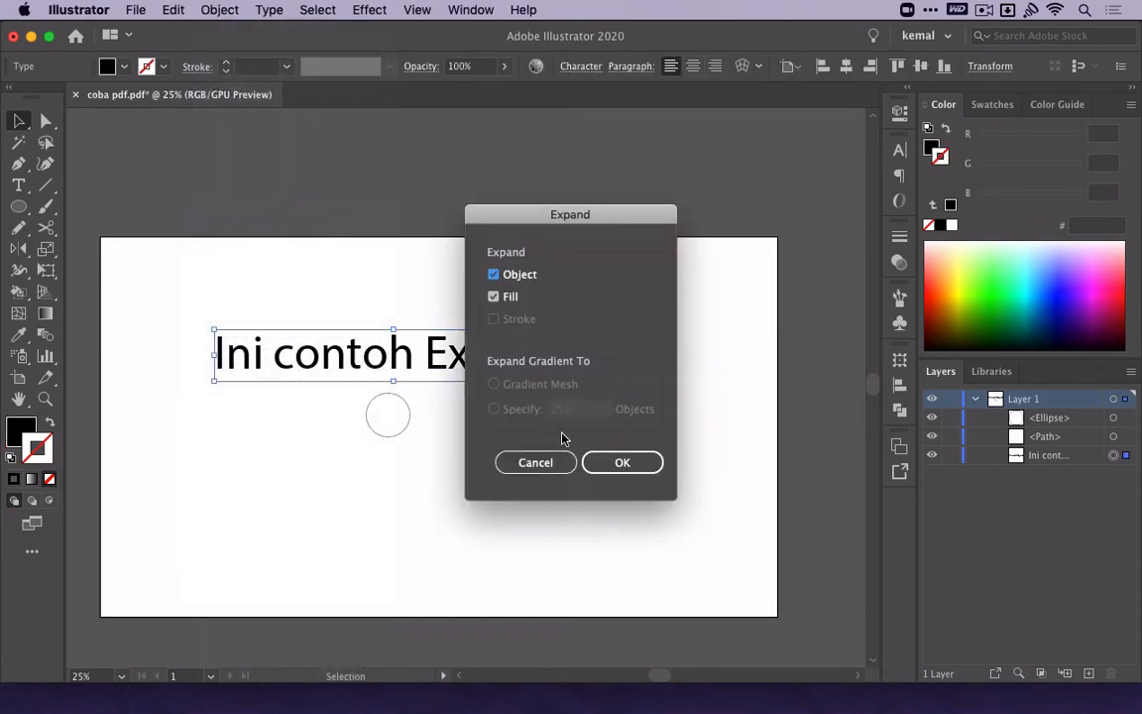
pyautogui.click(603, 463)
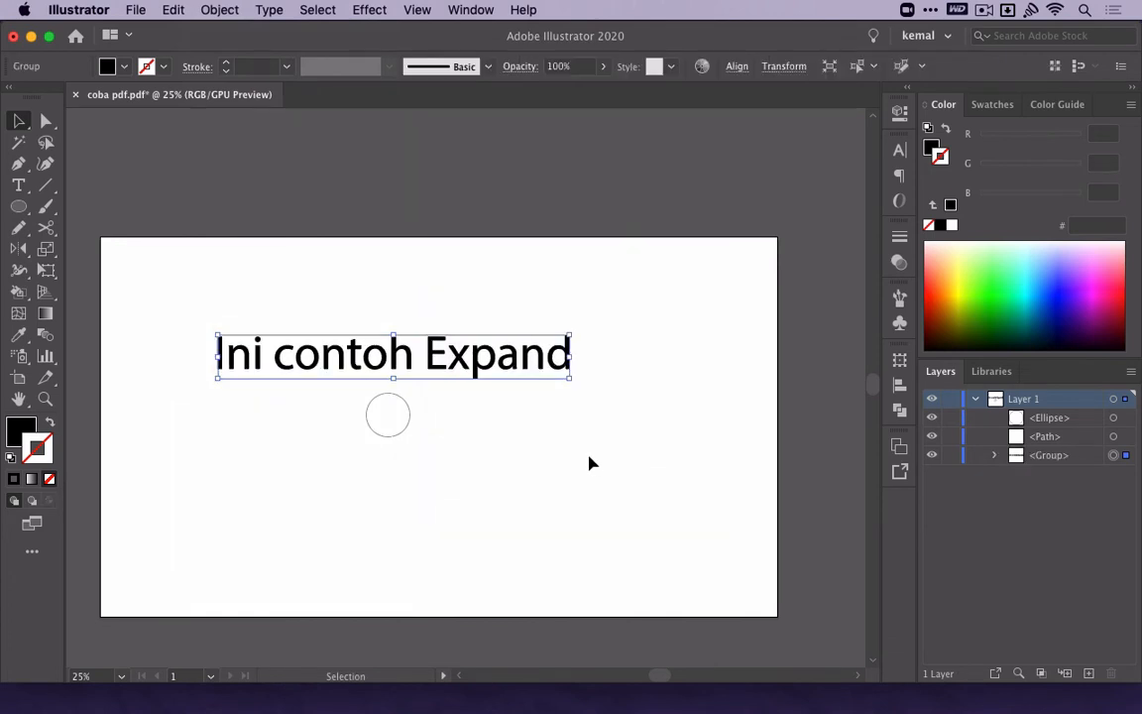
pyautogui.click(995, 455)
# Expand the small circle so its stroke becomes a filled shape.
pyautogui.click(367, 420)
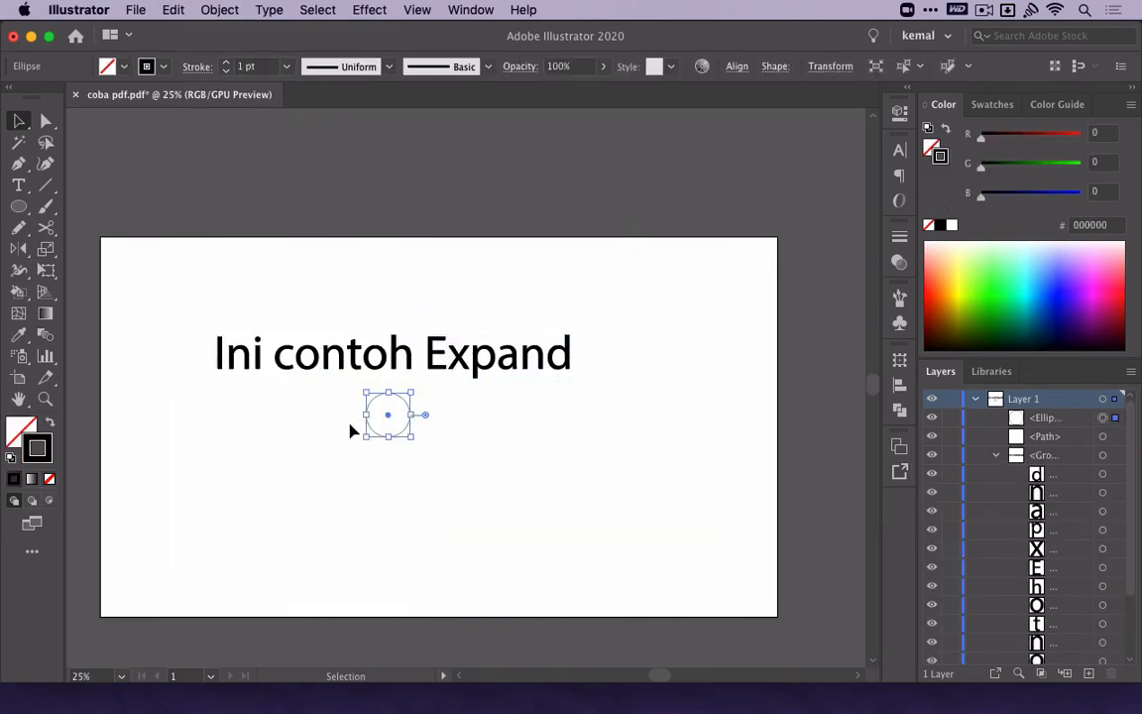
pyautogui.click(219, 9)
pyautogui.click(285, 204)
pyautogui.click(611, 462)
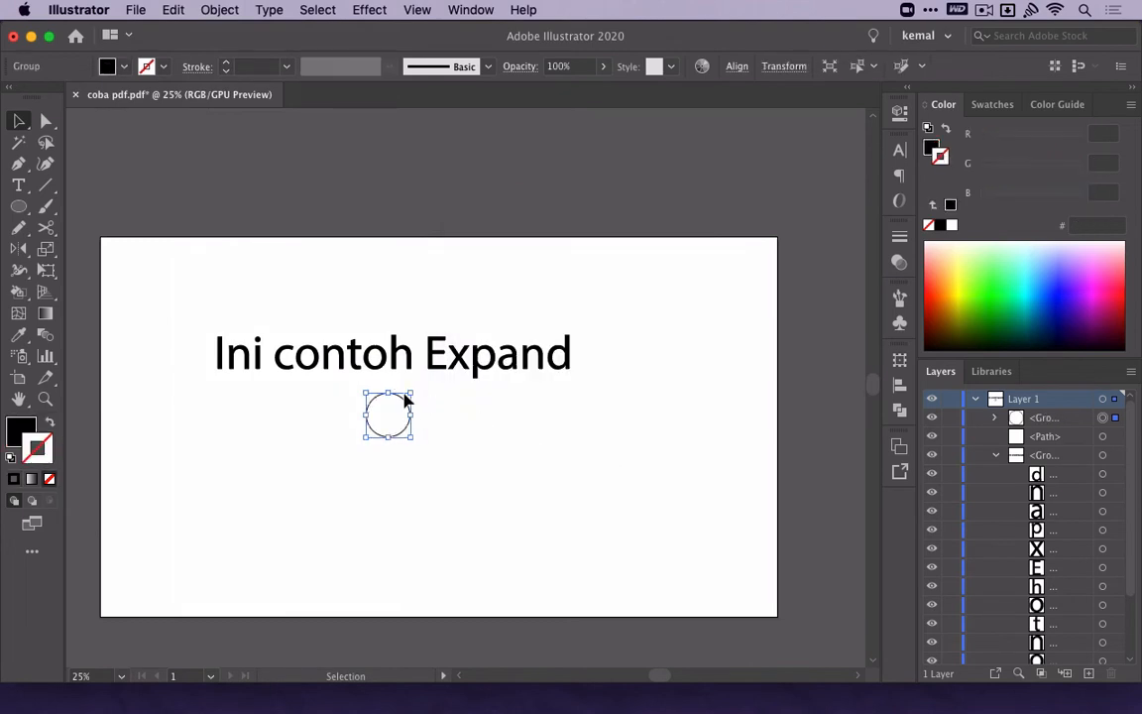
# Enlarge the expanded circle around its center until it surrounds the text, and scale down the expanded text to fit inside.
pyautogui.moveTo(410, 392); pyautogui.dragTo(572, 233)
pyautogui.click(595, 260)
pyautogui.click(511, 360)
pyautogui.moveTo(573, 334); pyautogui.dragTo(537, 340)
pyautogui.click(593, 317)
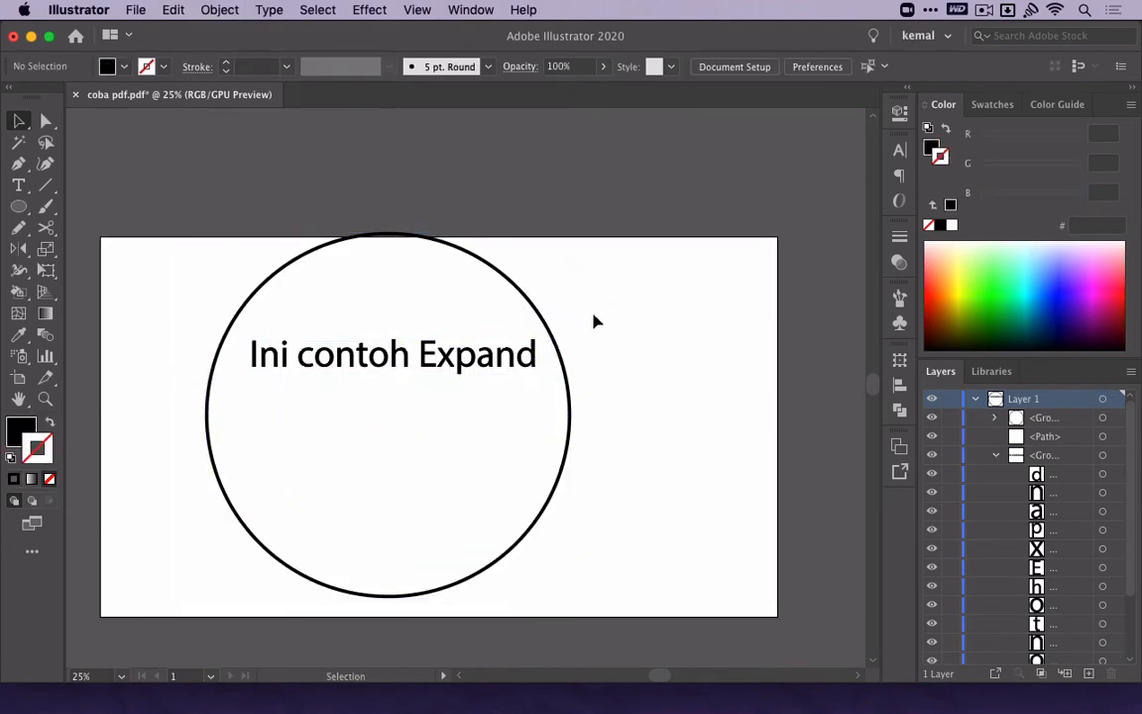
# Examine the letter shapes of the expanded word "Expand" up close with the Direct Selection and Selection tools.
pyautogui.scroll(4, 504, 371)
pyautogui.click(497, 337)
pyautogui.scroll(2, 498, 337)
pyautogui.press('a')
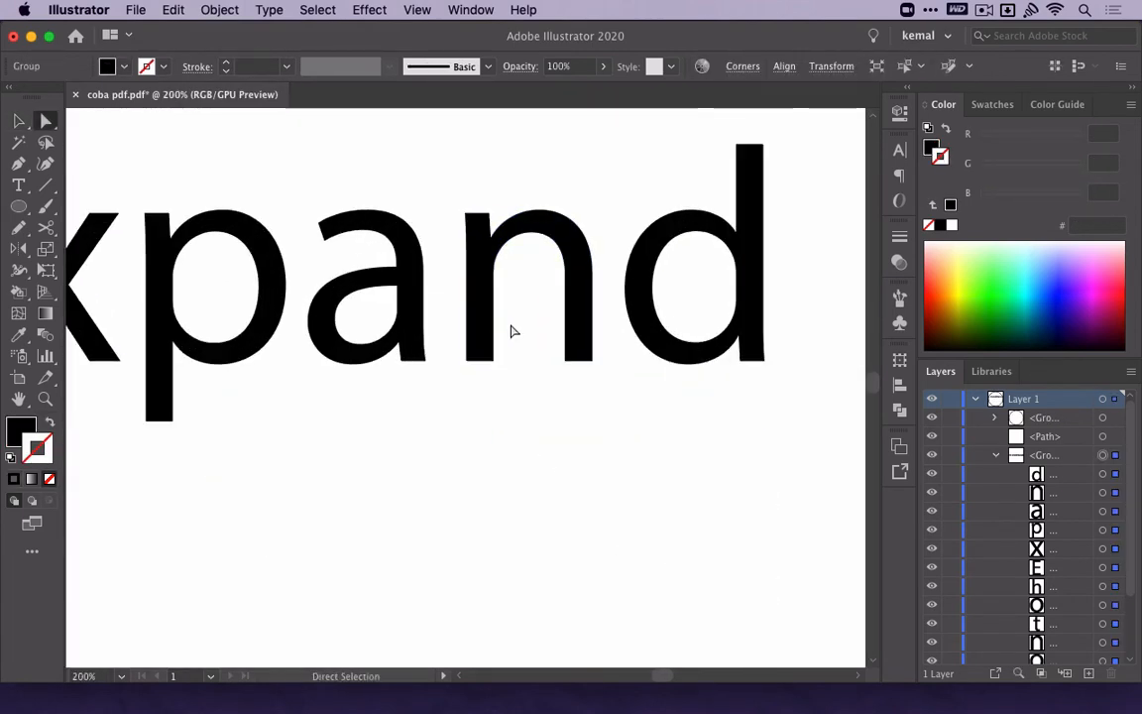
pyautogui.click(575, 337)
pyautogui.click(495, 361)
pyautogui.press('v')
pyautogui.click(568, 357)
pyautogui.scroll(2, 568, 361)
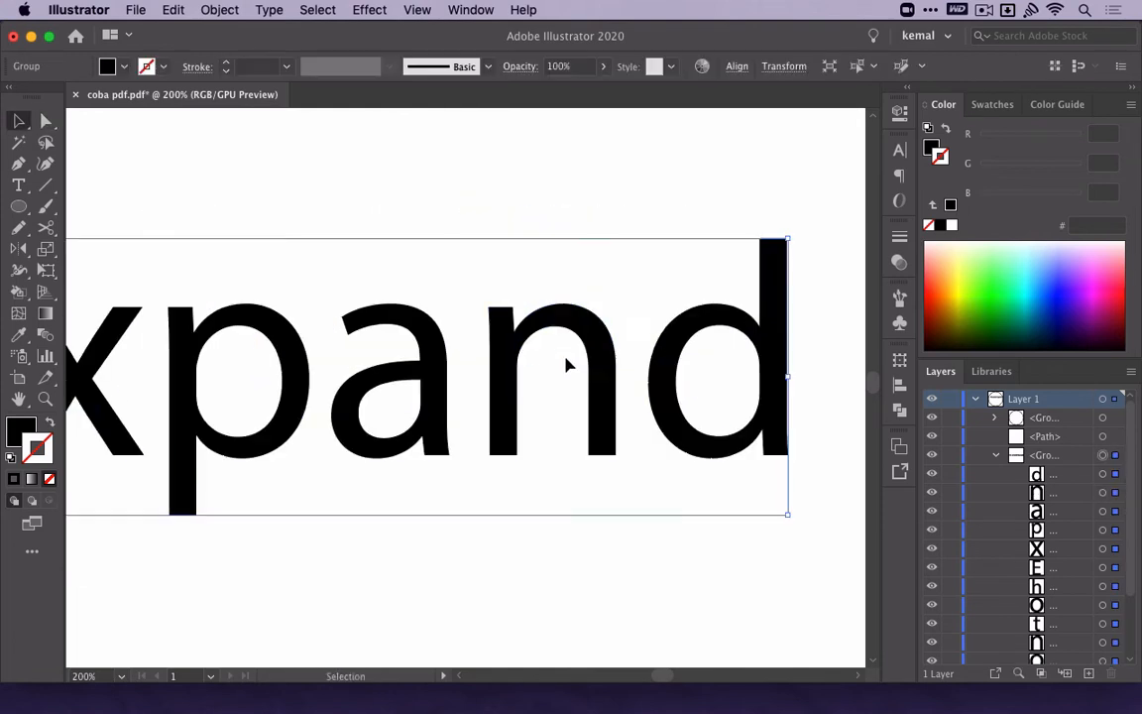
# Try using the Type tool beside the expanded text, and undo the attempt.
pyautogui.scroll(-2, 567, 364)
pyautogui.scroll(-4, 1034, 525)
pyautogui.press('t')
pyautogui.click(627, 344)
pyautogui.press('super+z')
pyautogui.press('v')
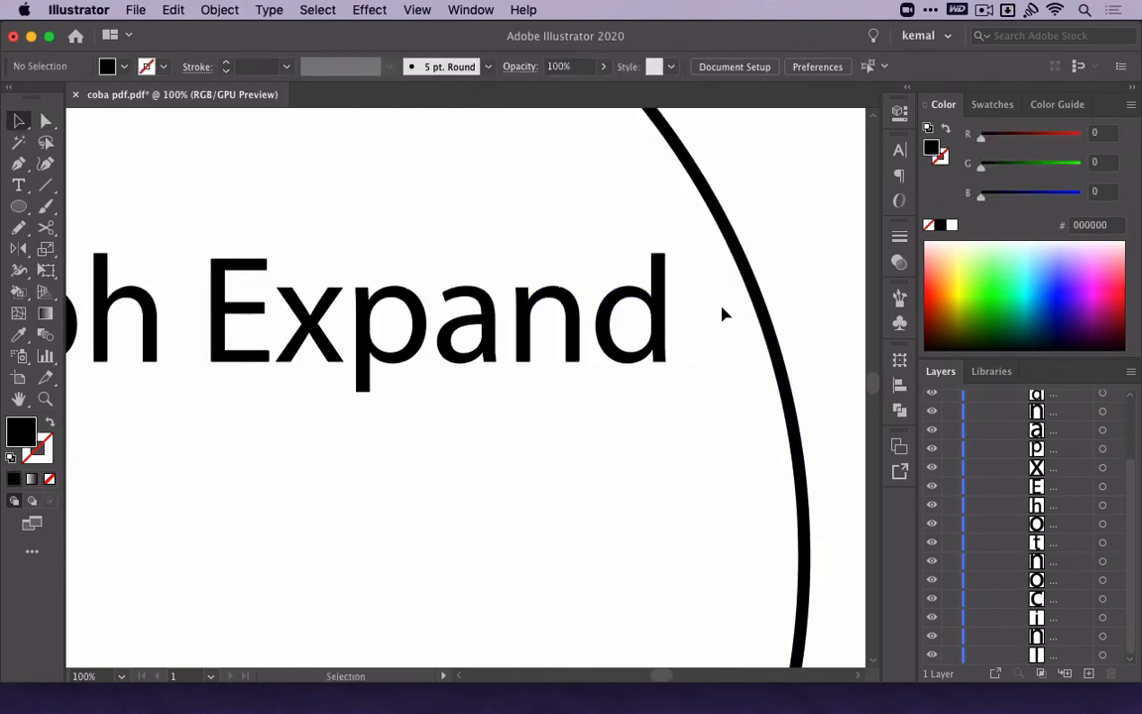
# Delete the expanded text, the circle and the leftover path to empty the artboard.
pyautogui.scroll(-3, 722, 314)
pyautogui.click(635, 306)
pyautogui.click(899, 236)
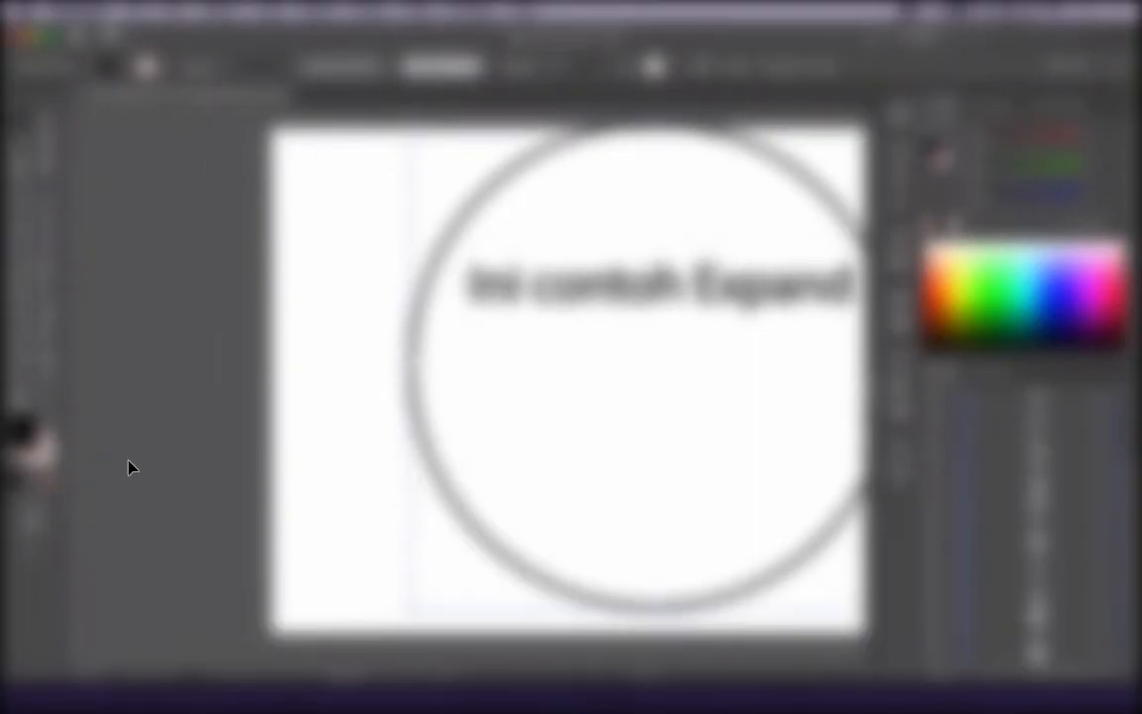
pyautogui.press('Delete')
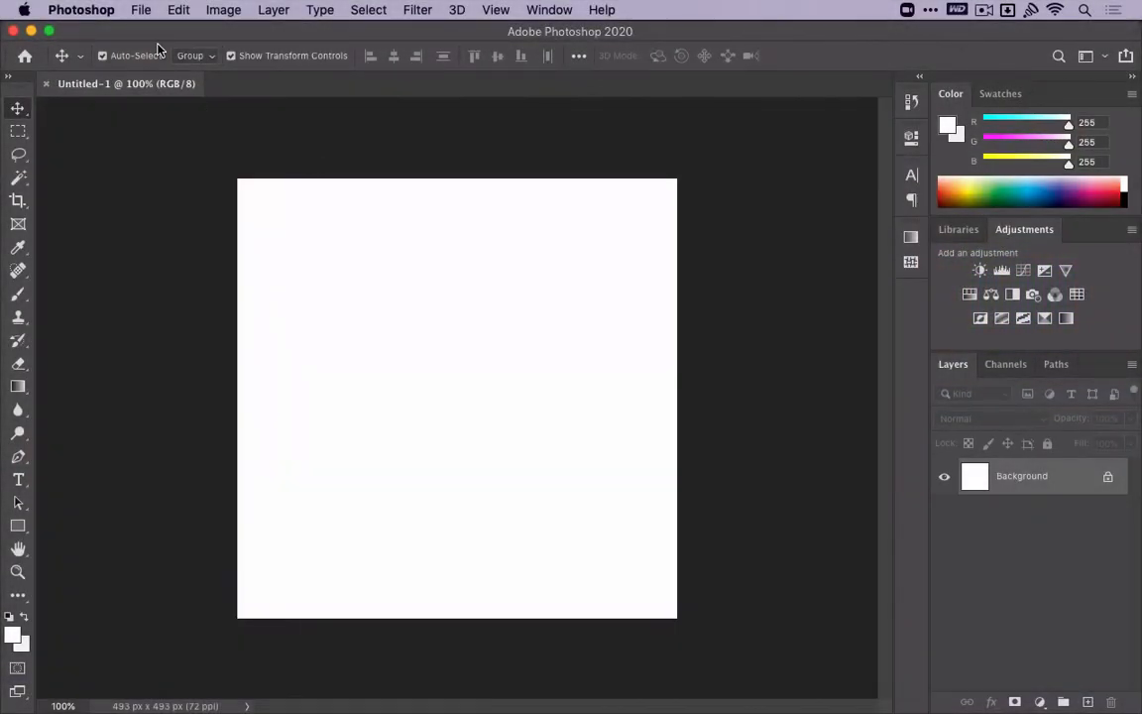
# Switch to Photoshop, compare its tools with Illustrator's side by side, and hide Photoshop to return to Illustrator.
pyautogui.moveTo(156, 47); pyautogui.dragTo(189, 58)
pyautogui.click(96, 79)
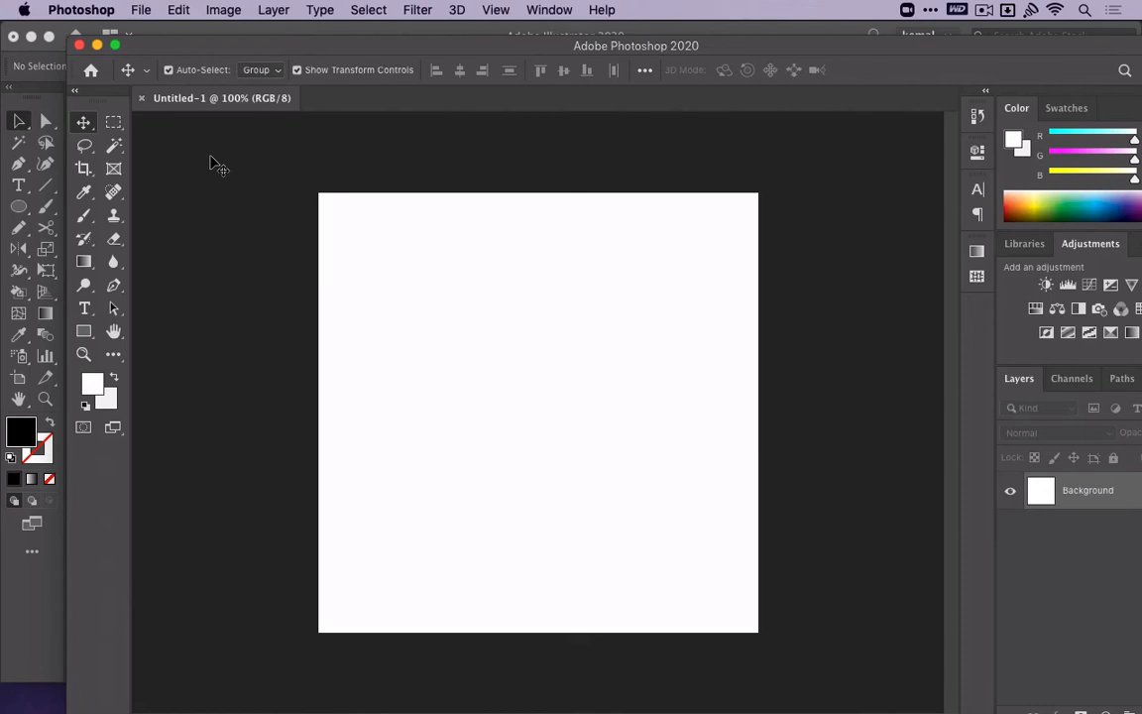
pyautogui.moveTo(271, 54); pyautogui.dragTo(273, 61)
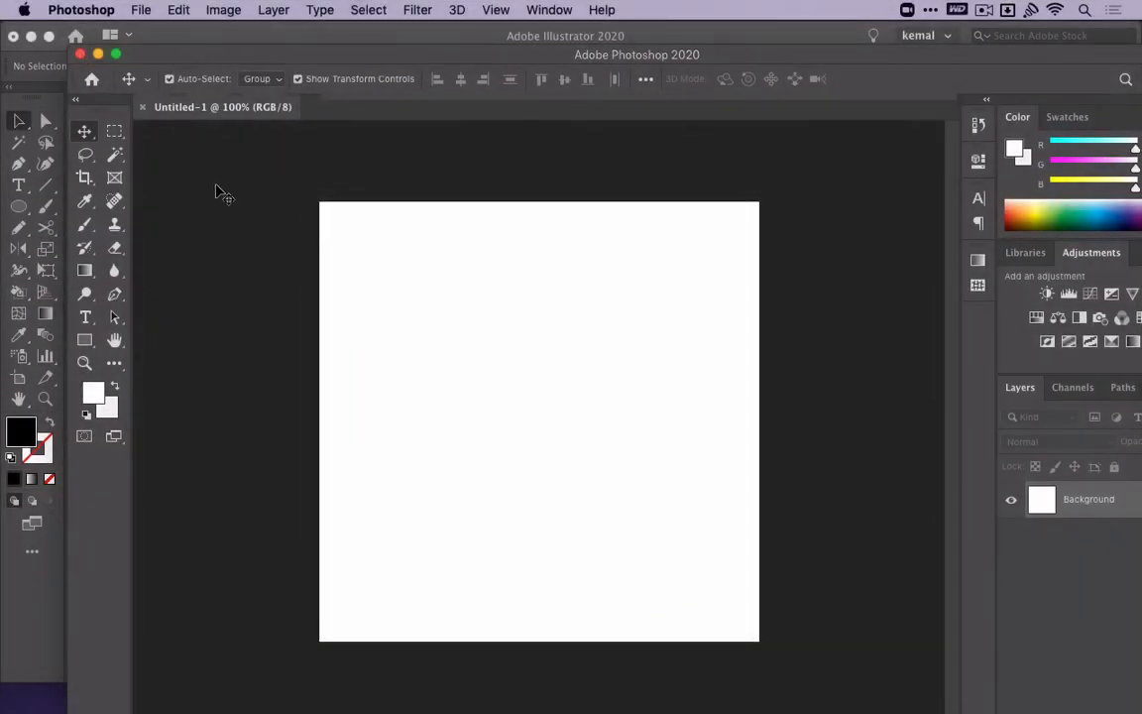
pyautogui.press('super+h')
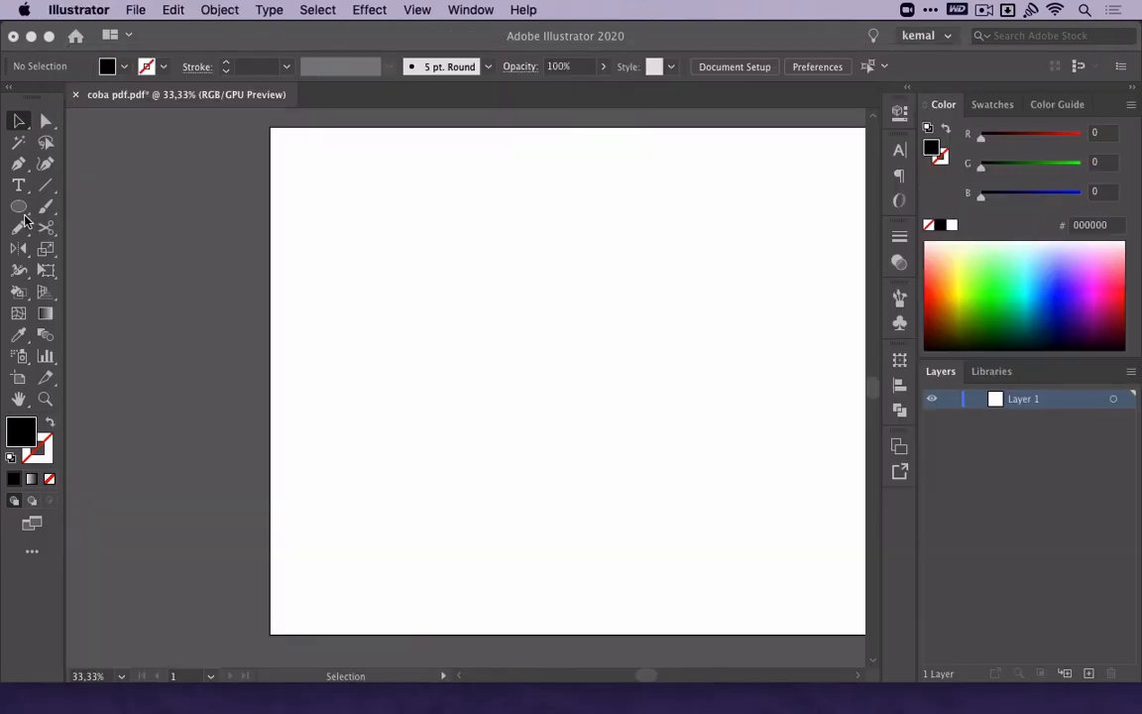
# Draw a wide black rounded rectangle in the upper part of the artboard with the Rounded Rectangle tool.
pyautogui.click(23, 214)
pyautogui.click(109, 229)
pyautogui.moveTo(367, 232); pyautogui.dragTo(678, 380)
pyautogui.press('v')
pyautogui.click(581, 444)
# Draw a black square-cornered rectangle directly below the rounded one, matching its width.
pyautogui.press('space')
pyautogui.moveTo(583, 444); pyautogui.dragTo(464, 457)
pyautogui.click(19, 205)
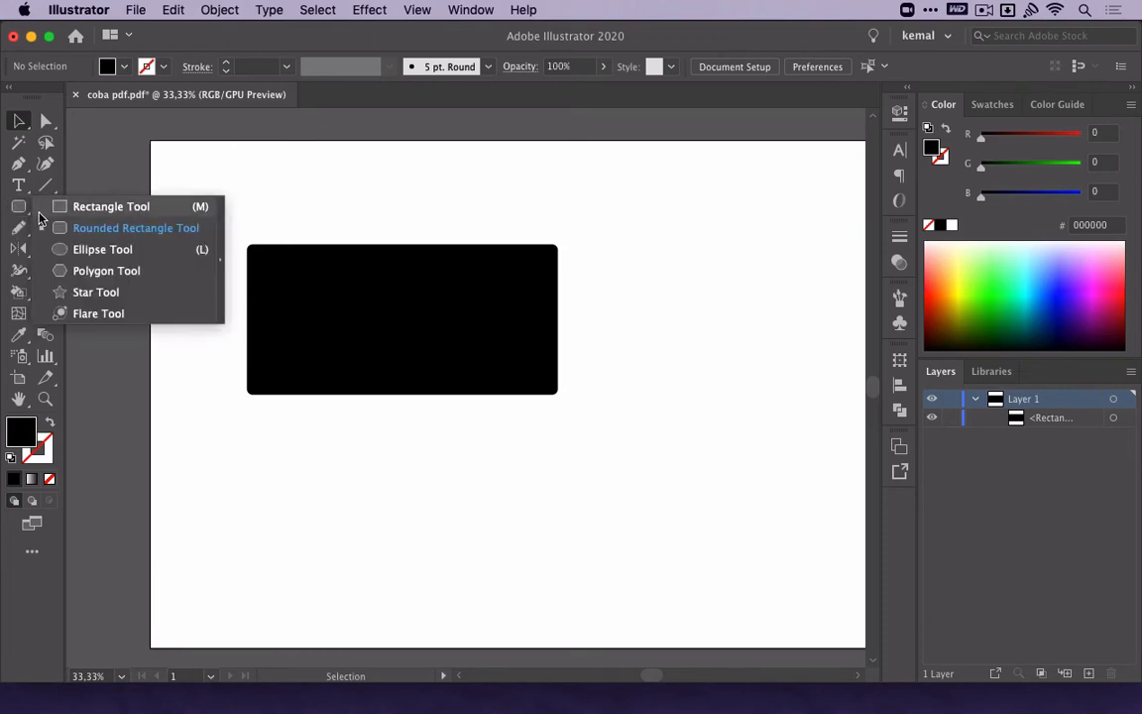
pyautogui.click(56, 210)
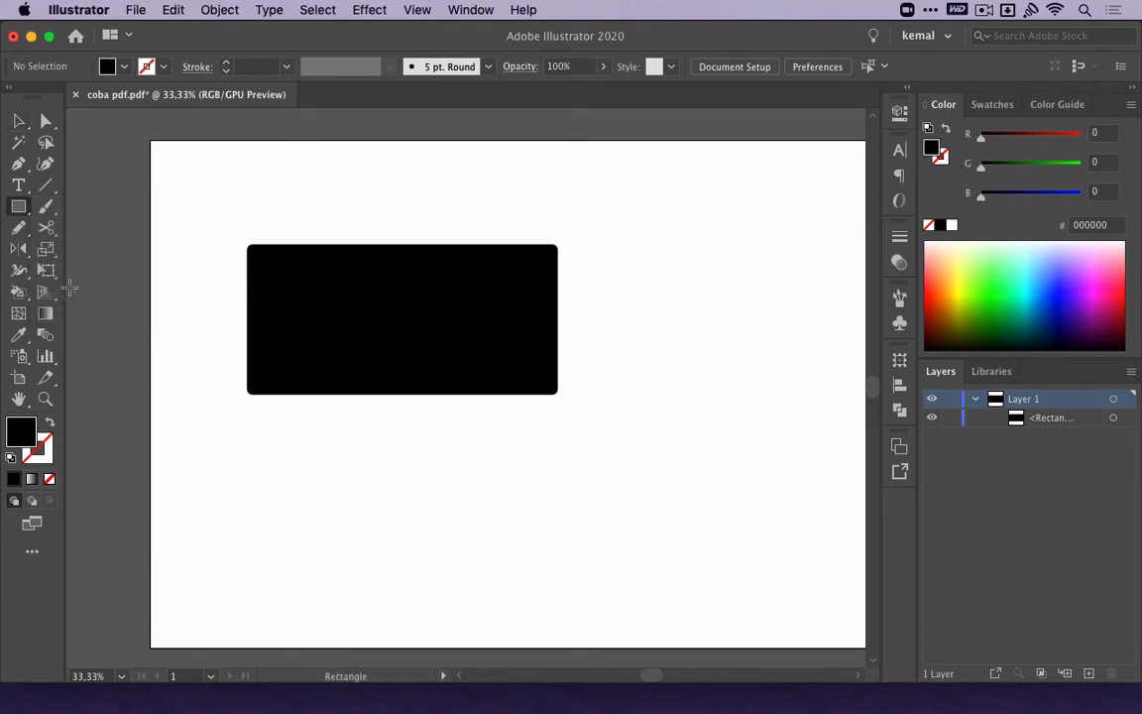
pyautogui.moveTo(247, 415); pyautogui.dragTo(558, 534)
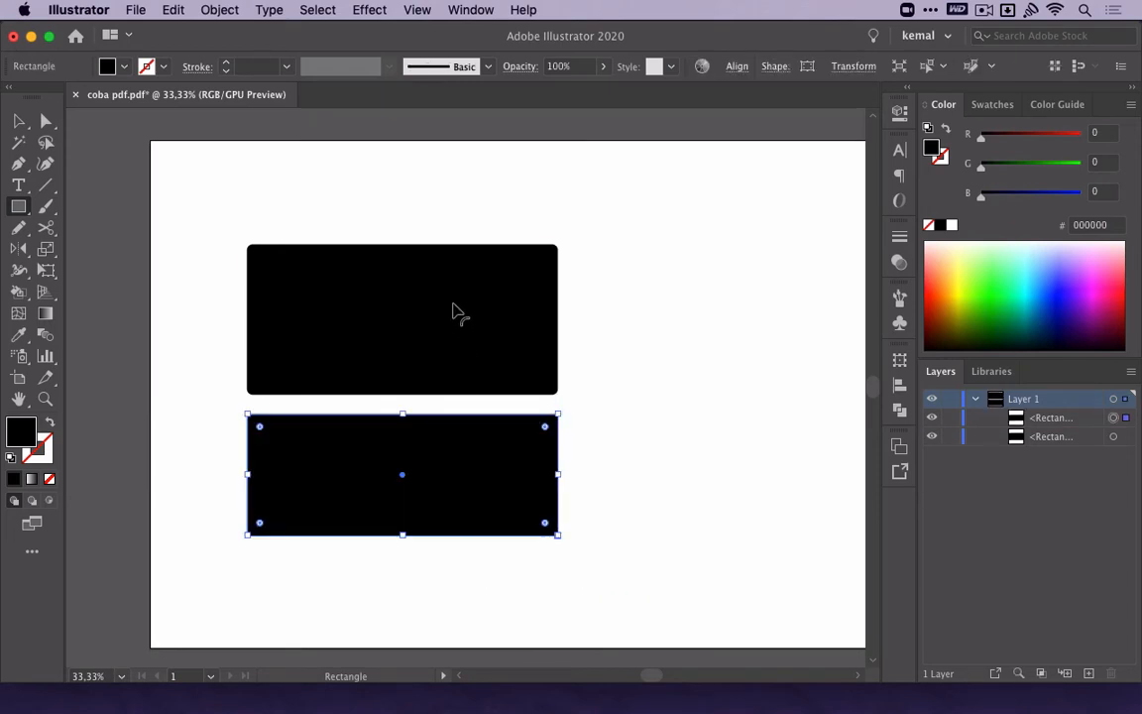
# Apply a Round Corners effect with a 25 px radius to the lower rectangle.
pyautogui.click(369, 10)
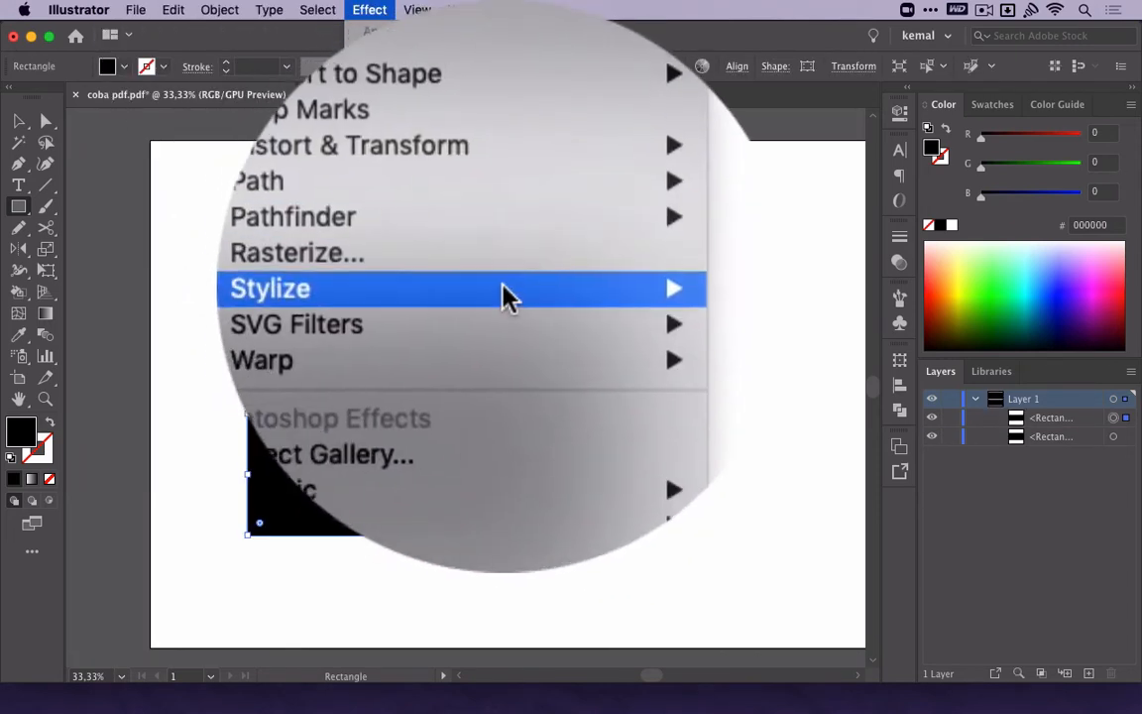
pyautogui.moveTo(452, 252)
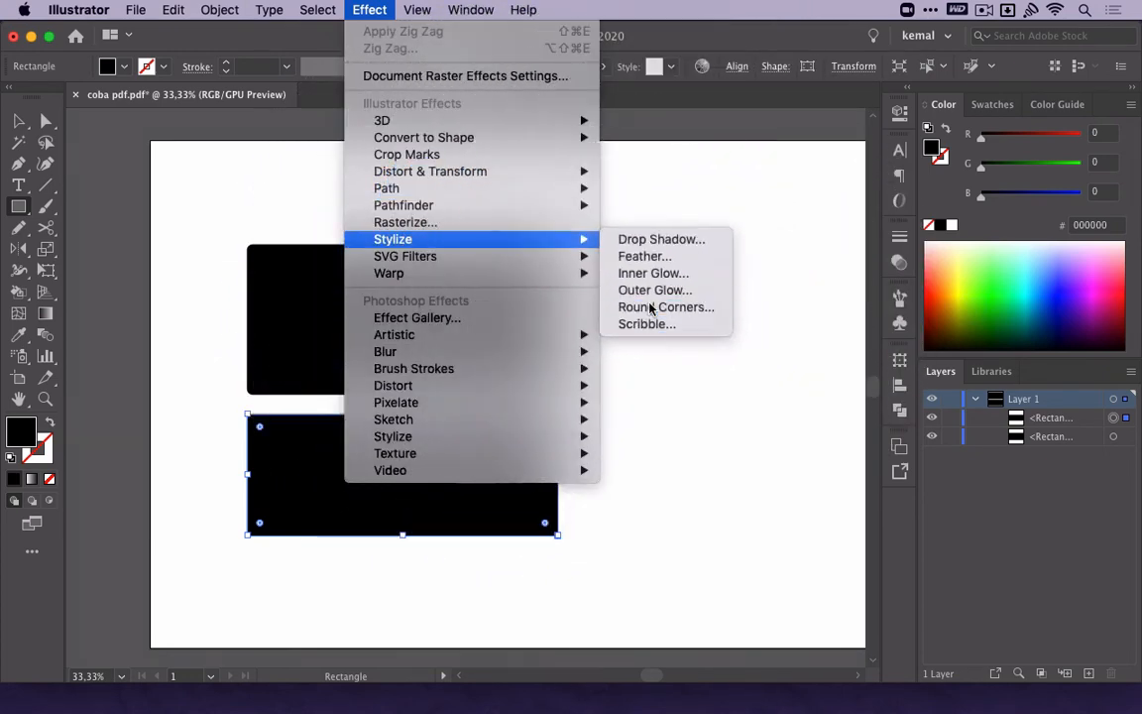
pyautogui.click(655, 303)
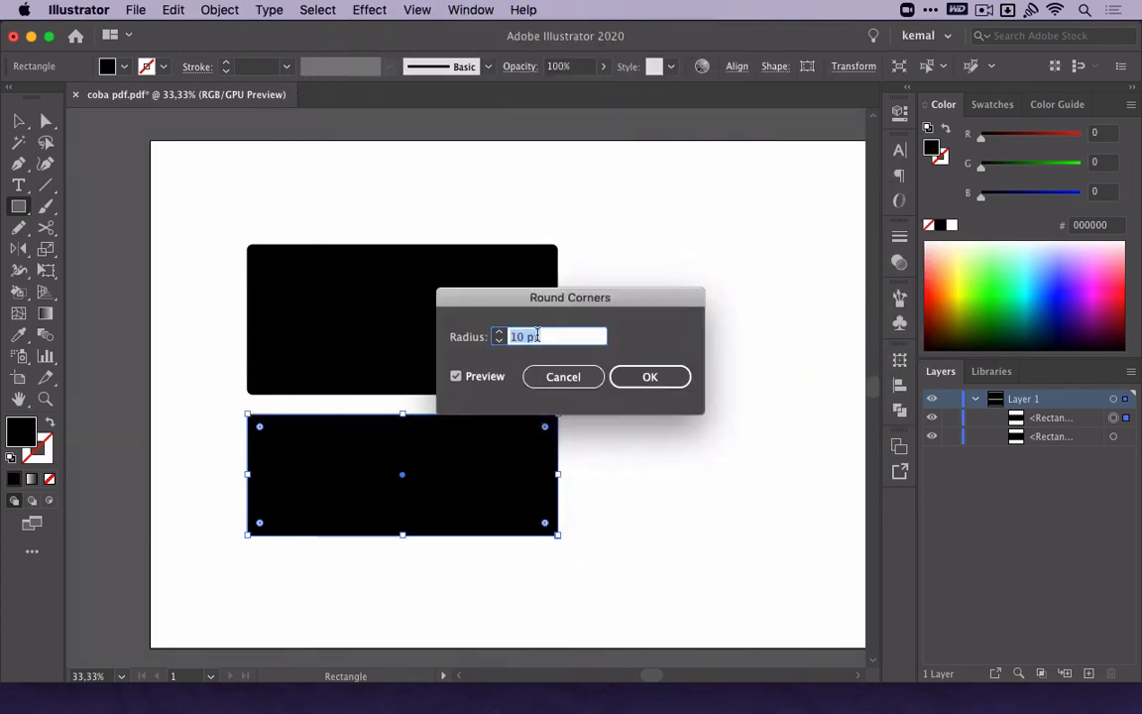
pyautogui.write('25')
pyautogui.press('Return')
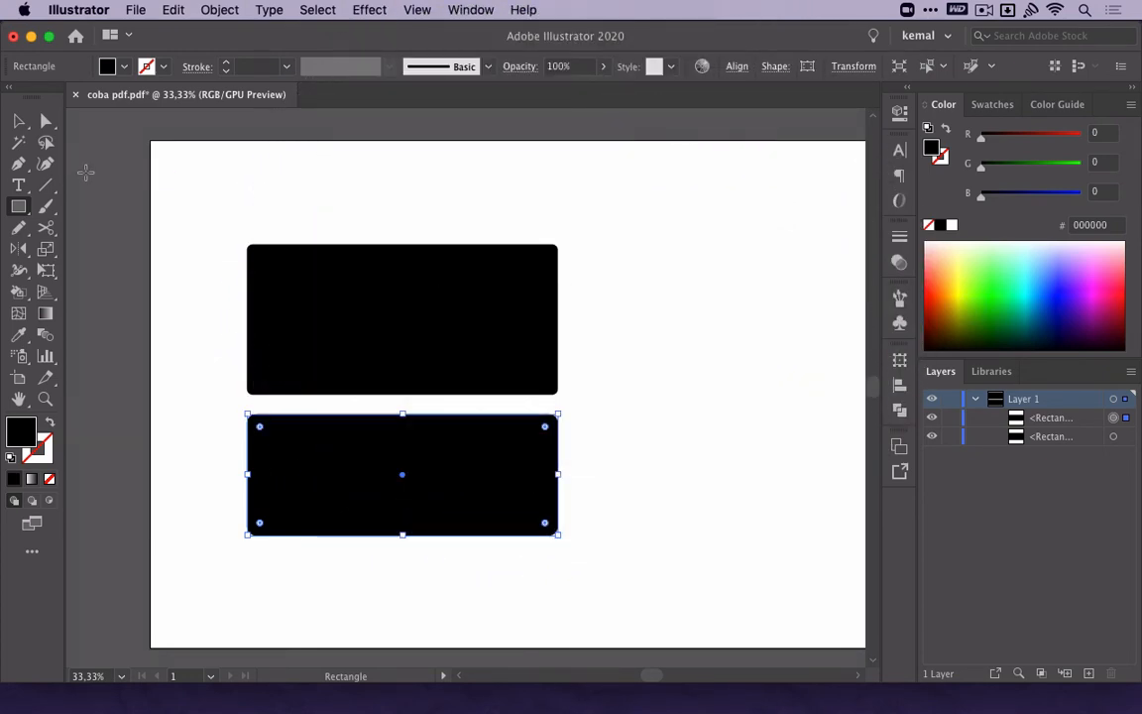
# Delete both black rectangles from the artboard.
pyautogui.click(20, 121)
pyautogui.click(281, 196)
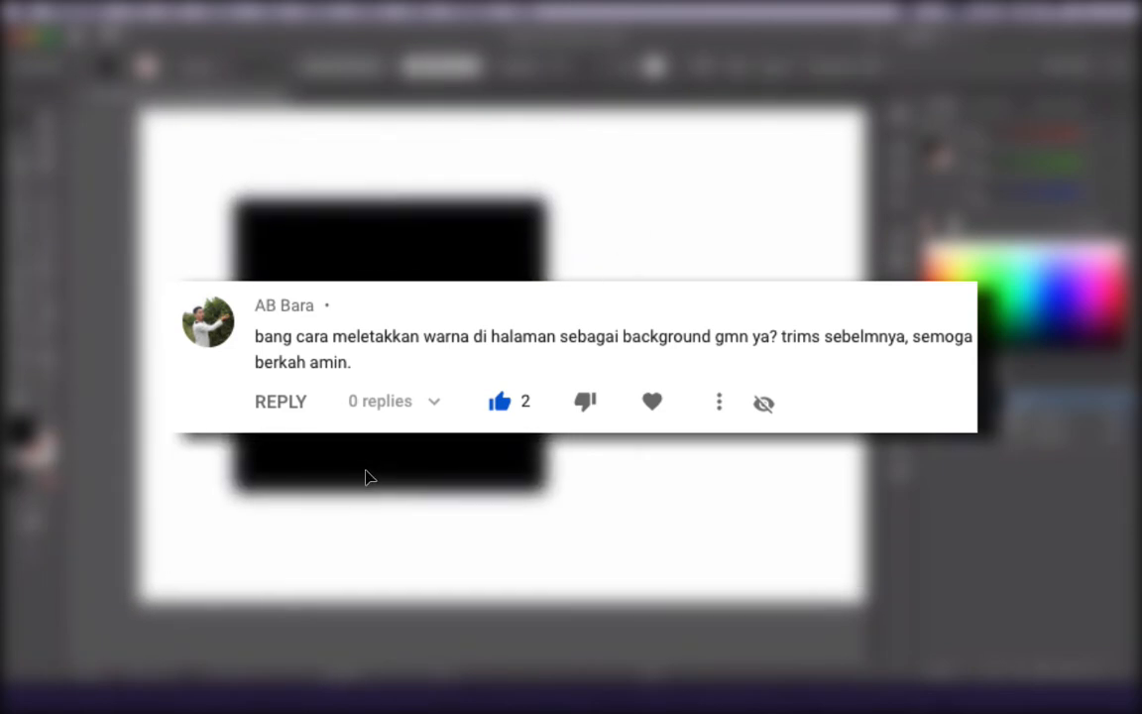
pyautogui.press('Delete')
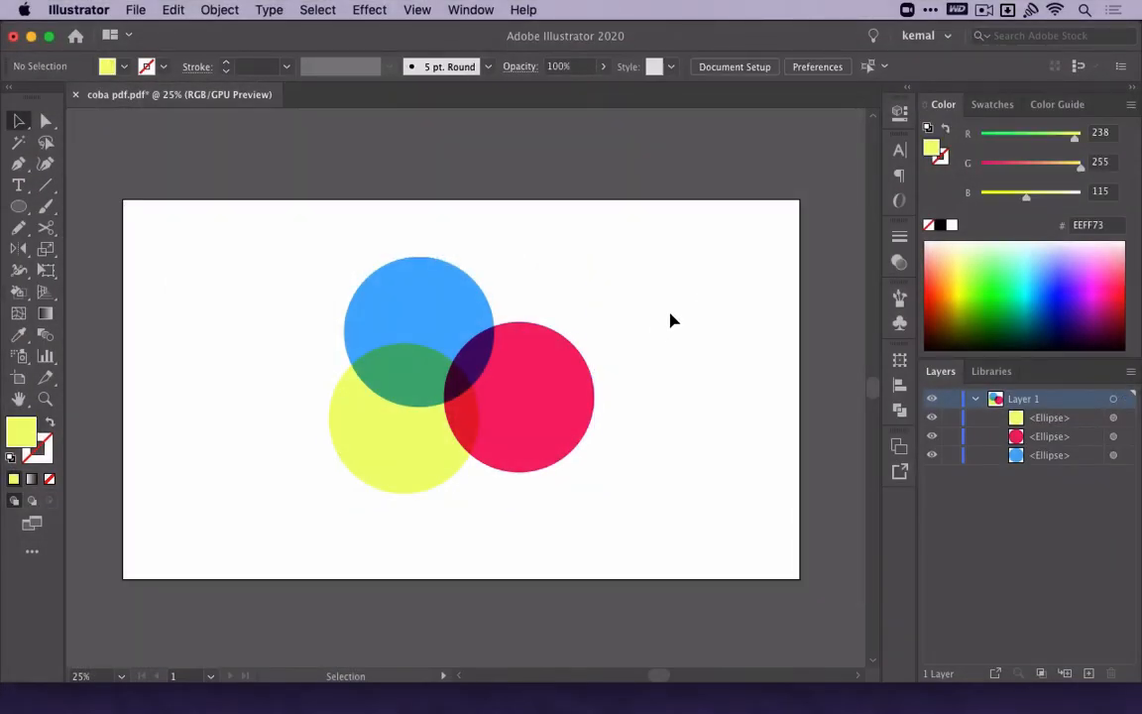
# Draw a rectangle over the artboard, extending slightly past its edges, and fill it with dark green 327F00.
pyautogui.press('m')
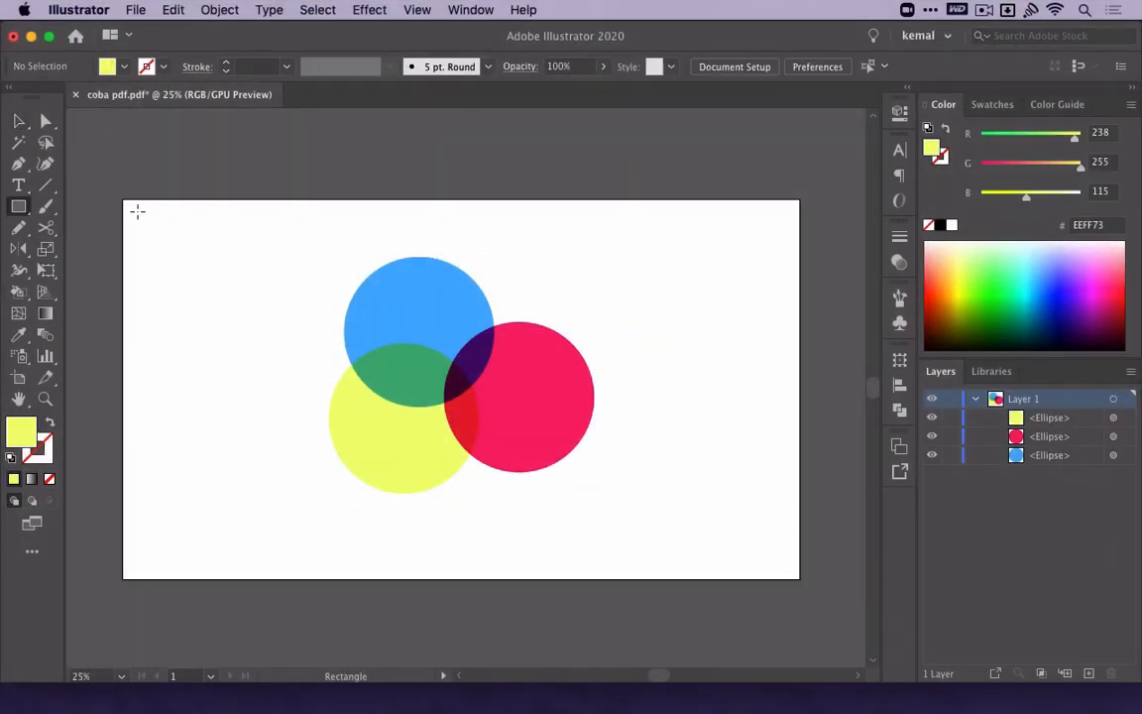
pyautogui.moveTo(124, 200); pyautogui.dragTo(801, 575)
pyautogui.press('v')
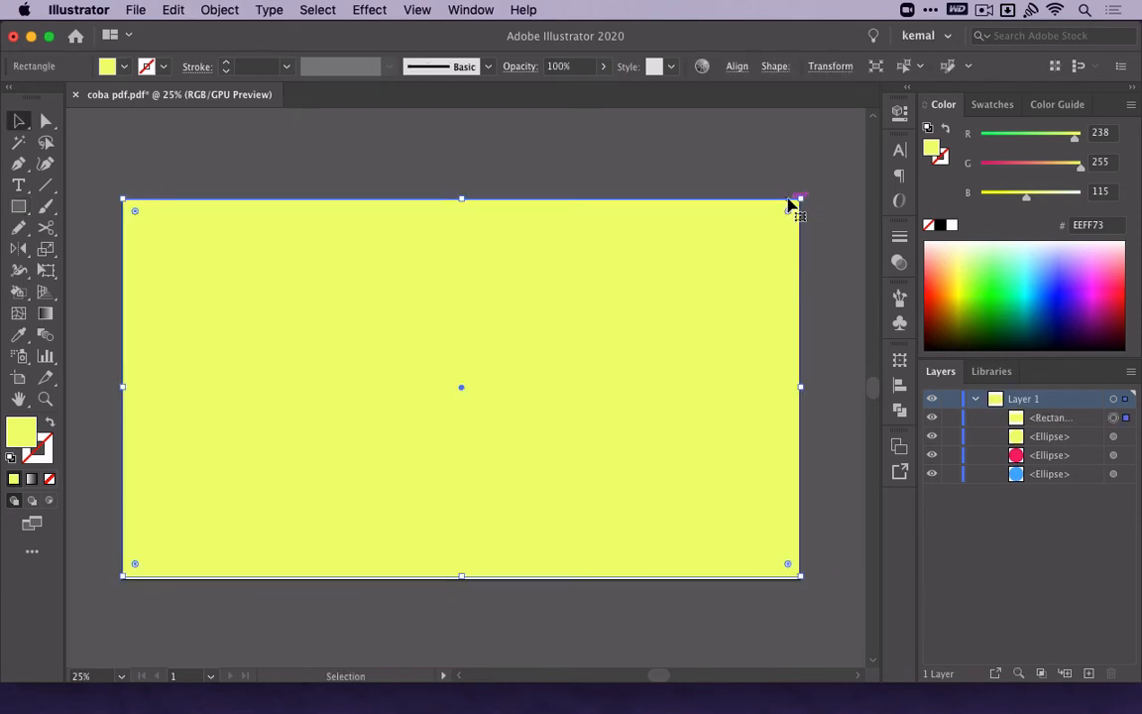
pyautogui.moveTo(808, 193); pyautogui.dragTo(821, 184)
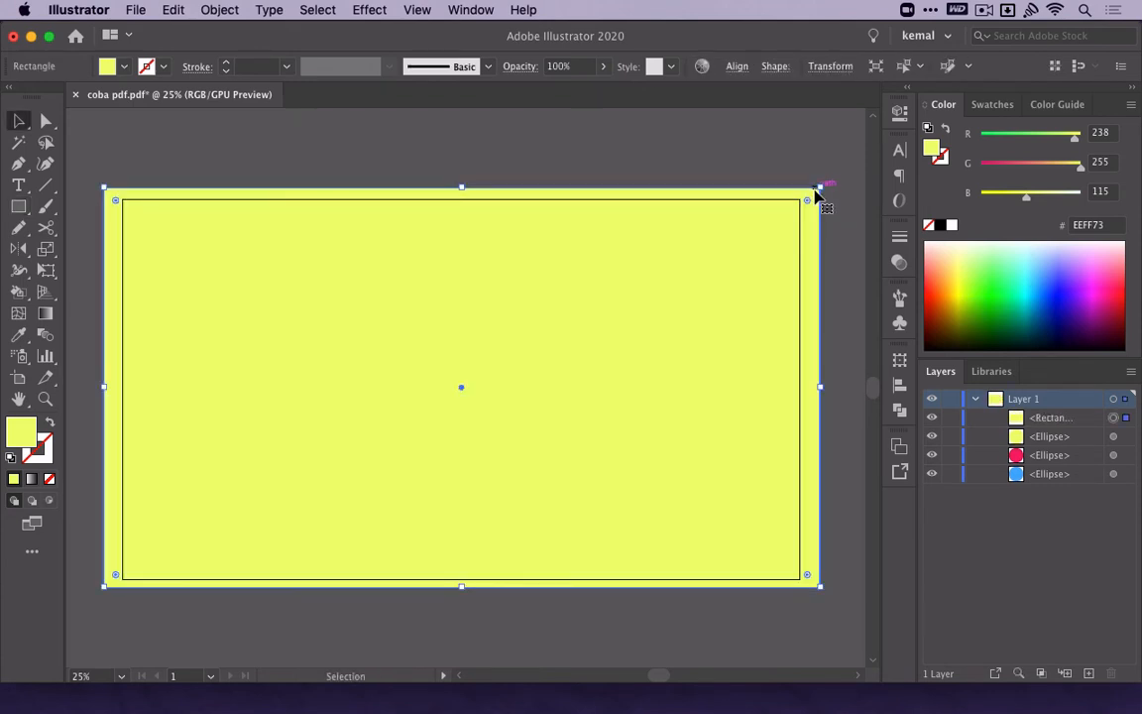
pyautogui.moveTo(961, 275); pyautogui.dragTo(978, 322)
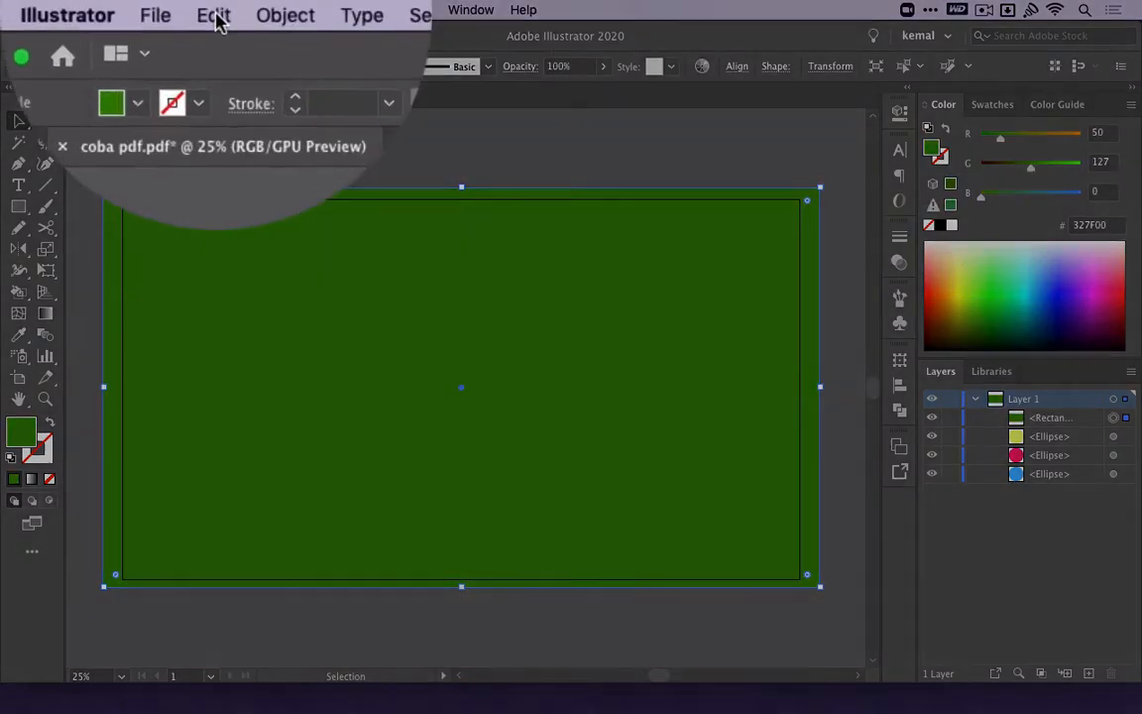
# Send the green rectangle to the back so it lies behind the three overlapping circles.
pyautogui.click(172, 10)
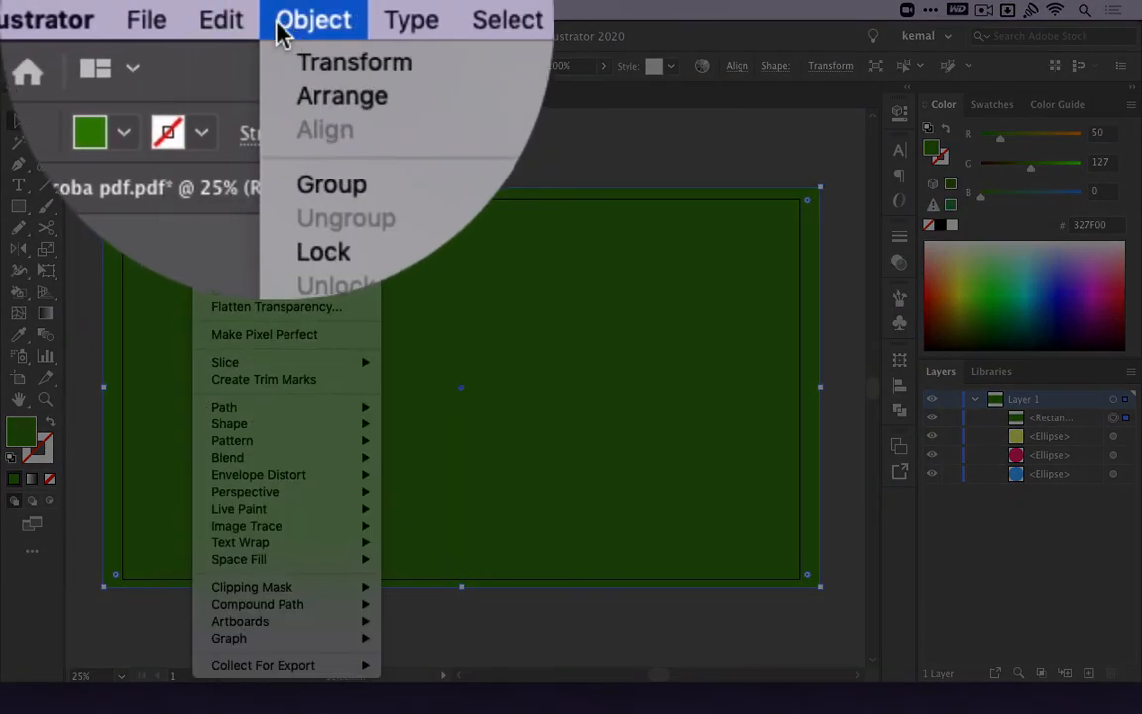
pyautogui.moveTo(248, 82)
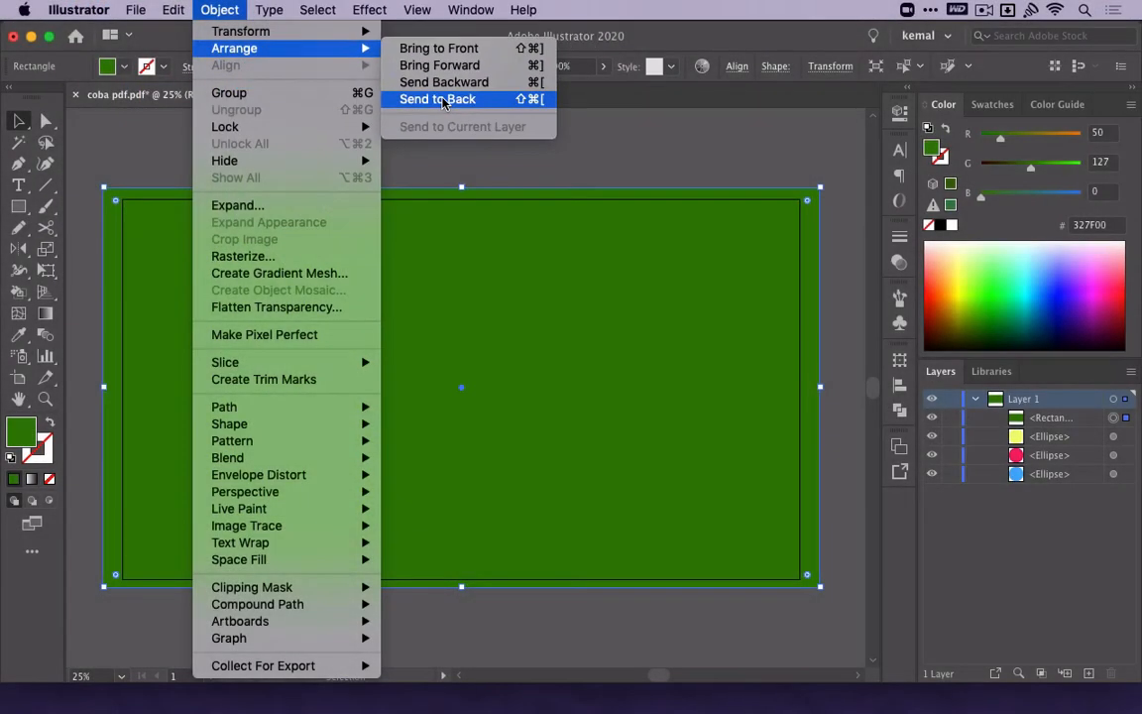
pyautogui.click(443, 101)
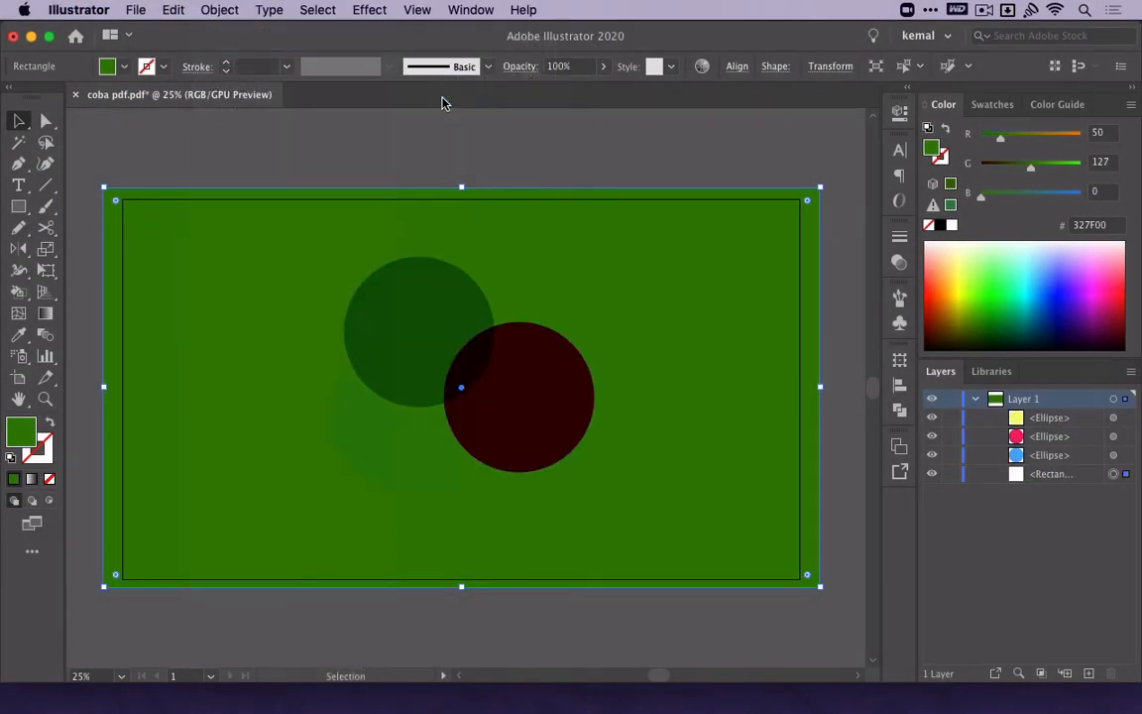
pyautogui.press('super+z')
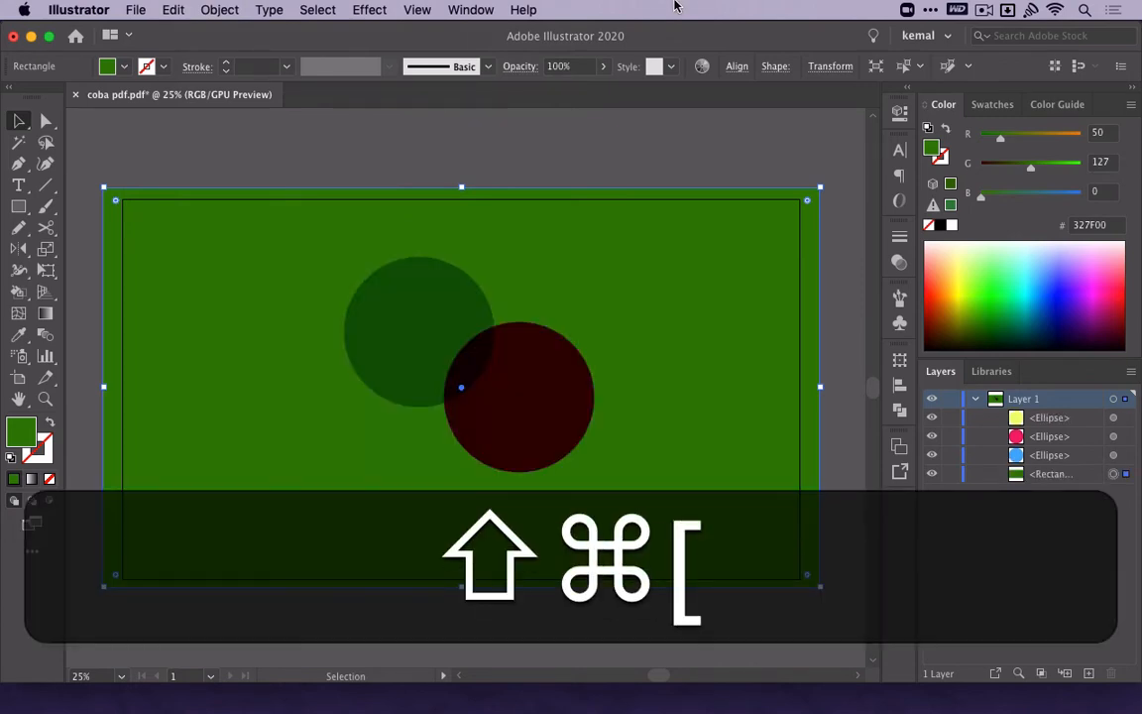
pyautogui.press('super+z')
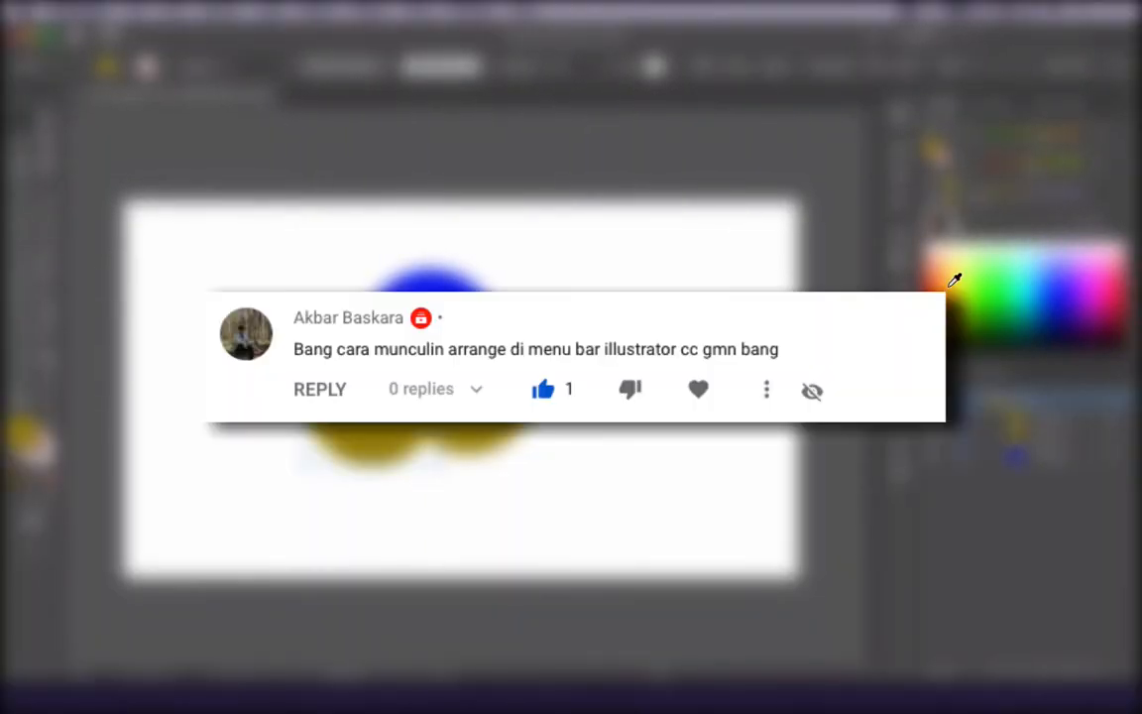
# Fill the lower-left circle with light purple C88FFF.
pyautogui.click(1073, 256)
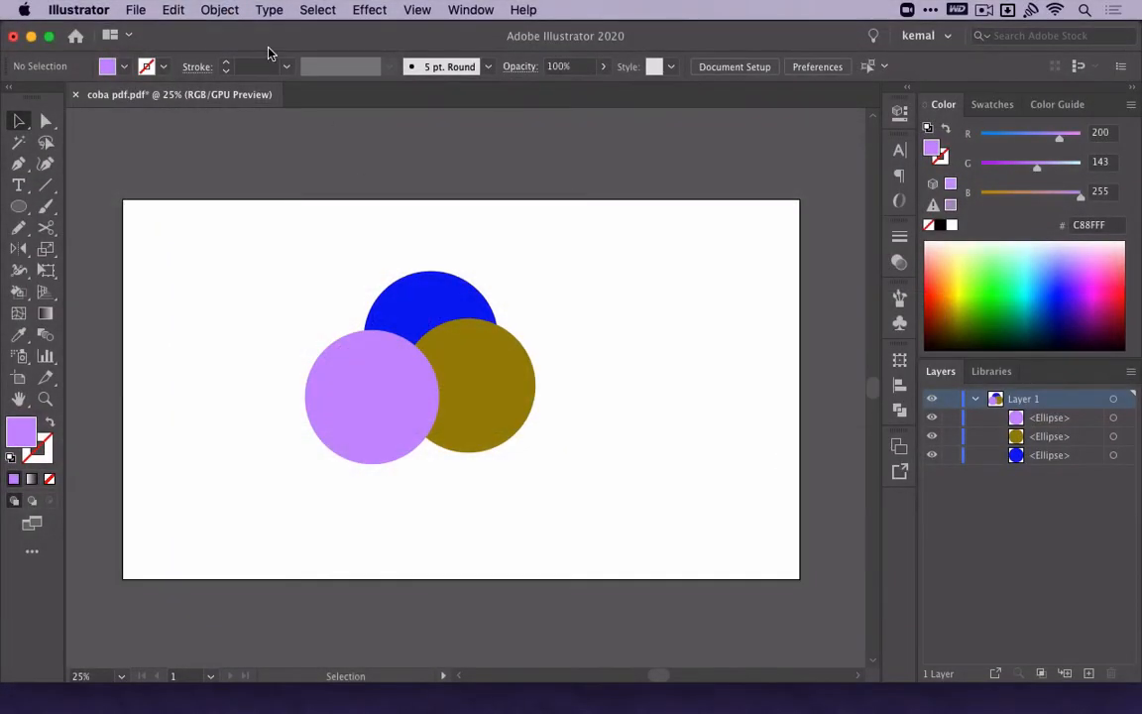
pyautogui.click(219, 10)
pyautogui.moveTo(269, 10)
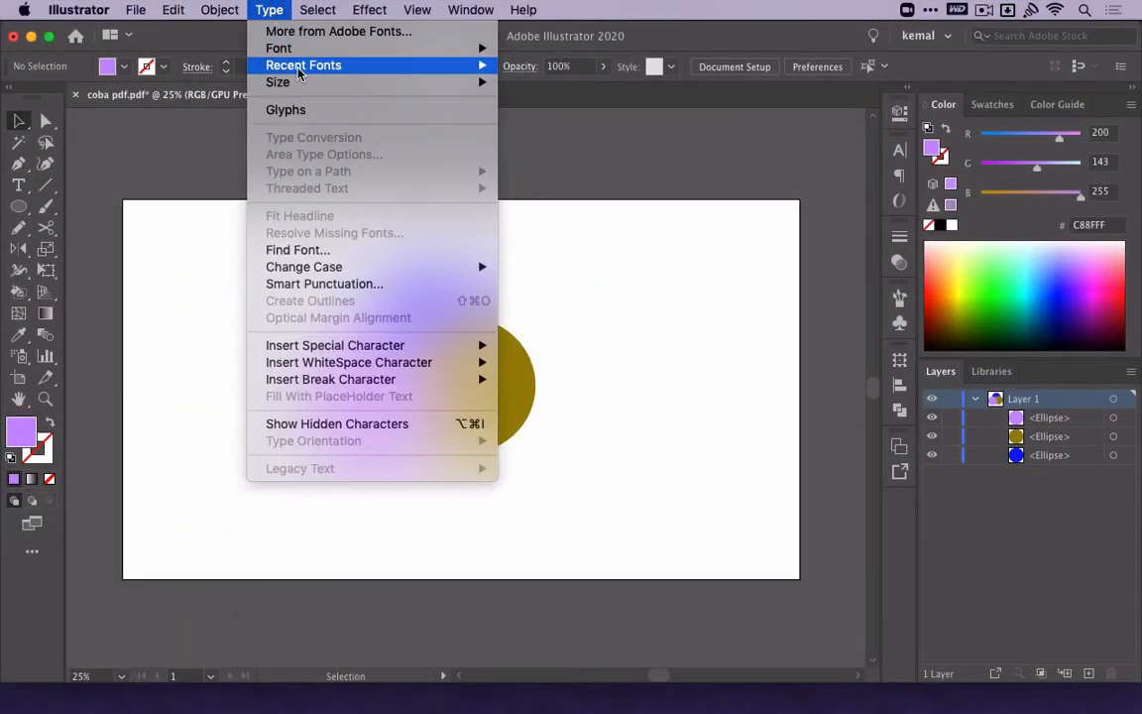
pyautogui.press('Escape')
# Select the light purple circle and look up the Arrange commands available for it.
pyautogui.click(375, 423)
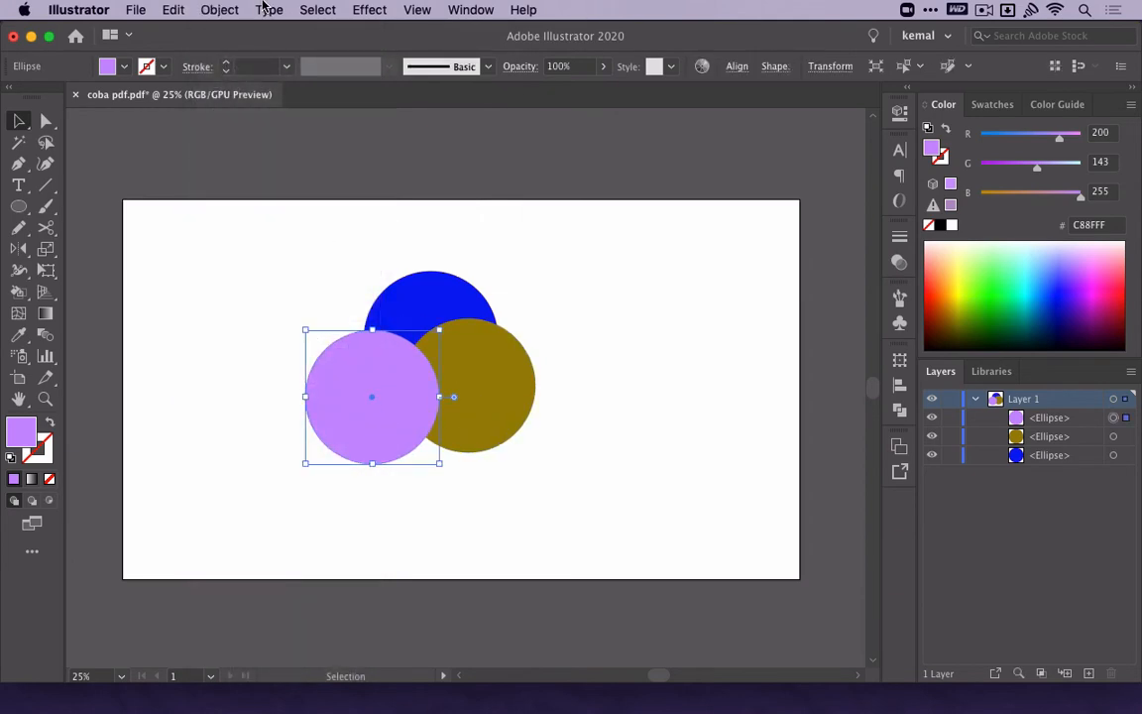
pyautogui.click(263, 8)
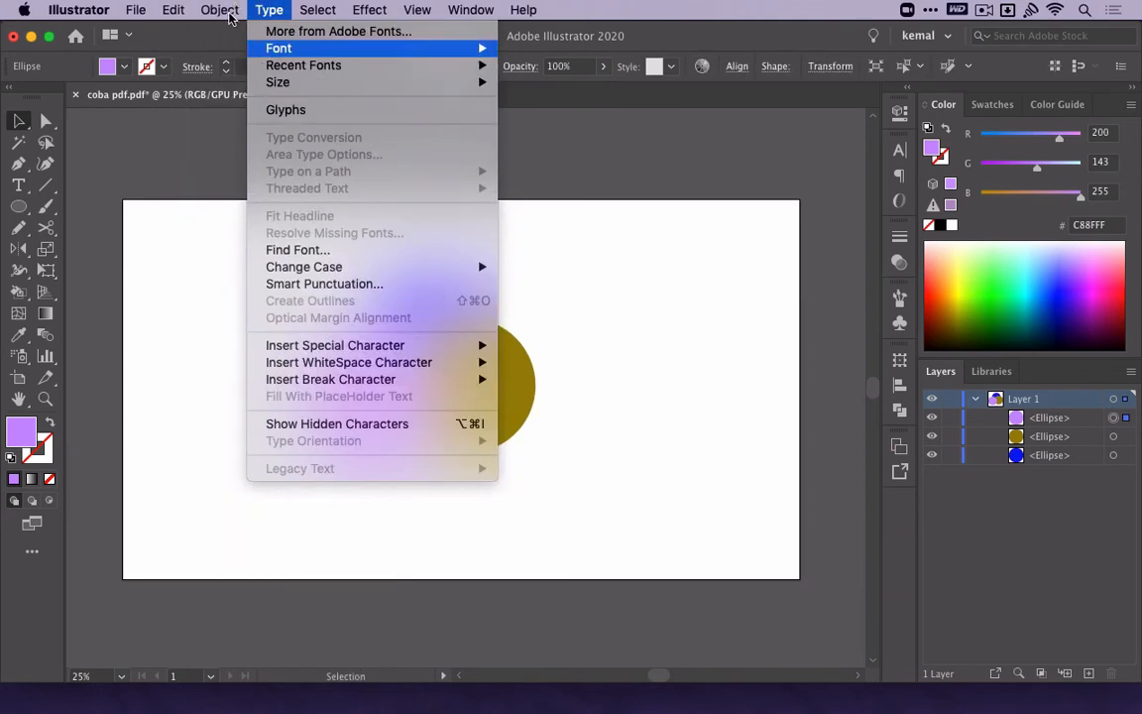
pyautogui.moveTo(224, 14)
pyautogui.moveTo(234, 52)
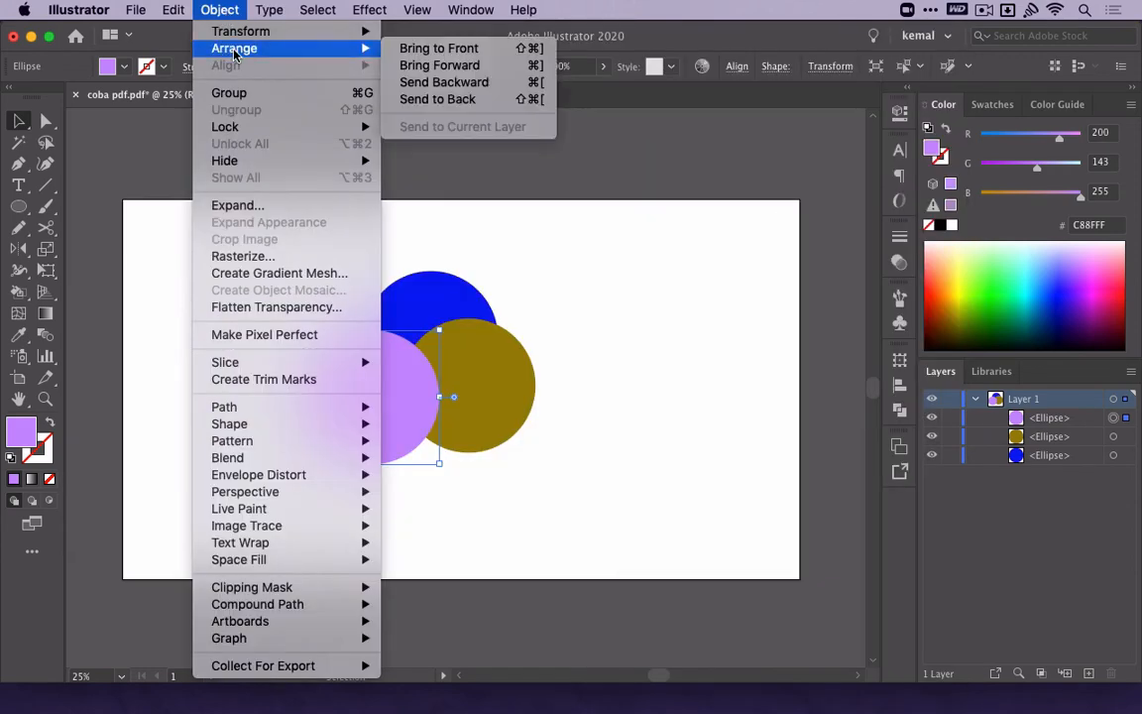
pyautogui.click(511, 247)
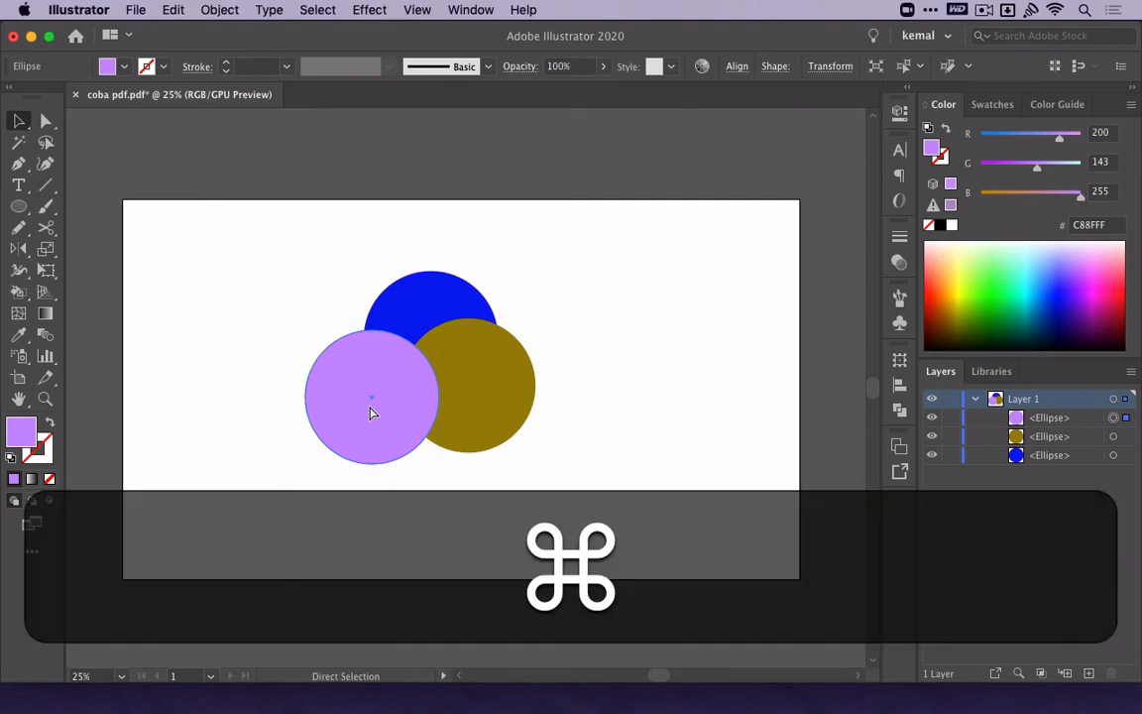
# Send the light purple circle backward two levels, bring it forward two levels again, and deselect it.
pyautogui.press('super+bracketleft')
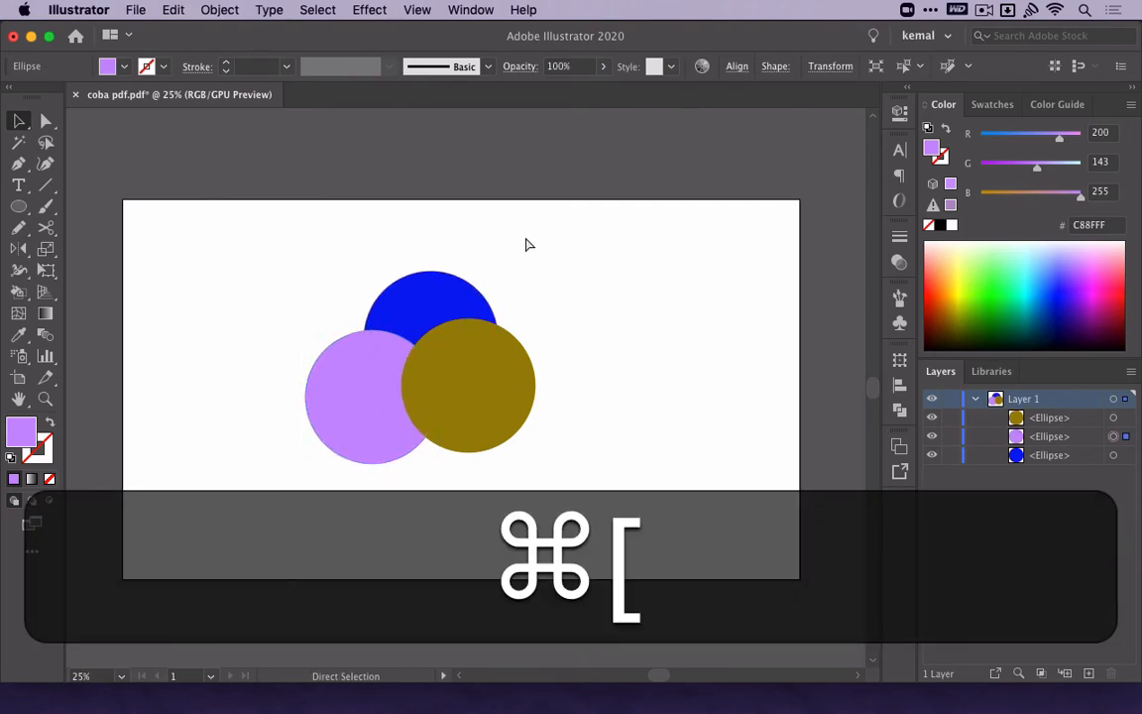
pyautogui.press('super+bracketleft')
pyautogui.press('super+bracketright')
pyautogui.press('super+bracketright')
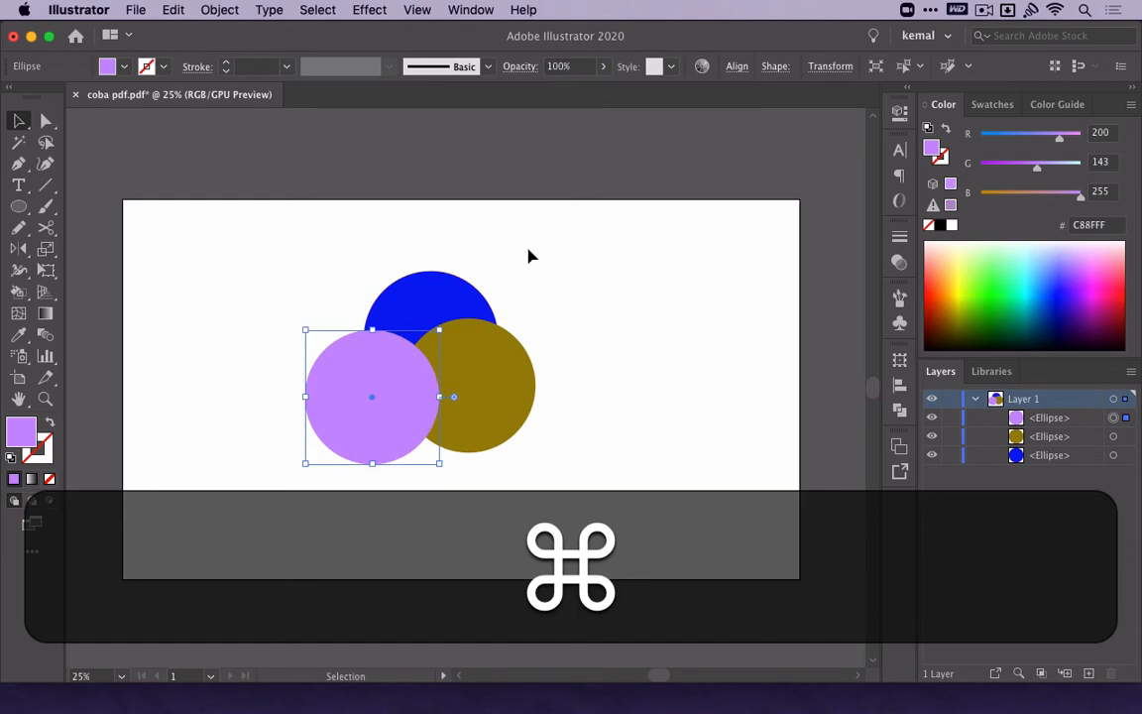
pyautogui.click(537, 270)
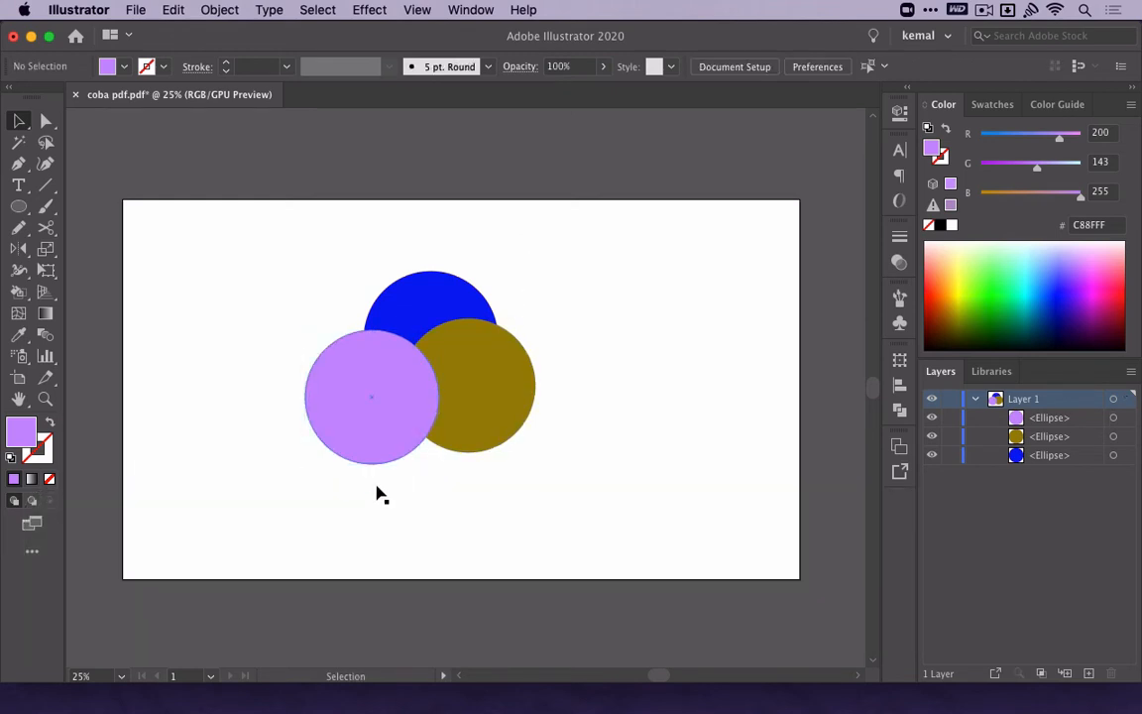
# Send the light purple circle all the way to the back and return it to the front.
pyautogui.click(407, 378)
pyautogui.press('shift+super+bracketleft')
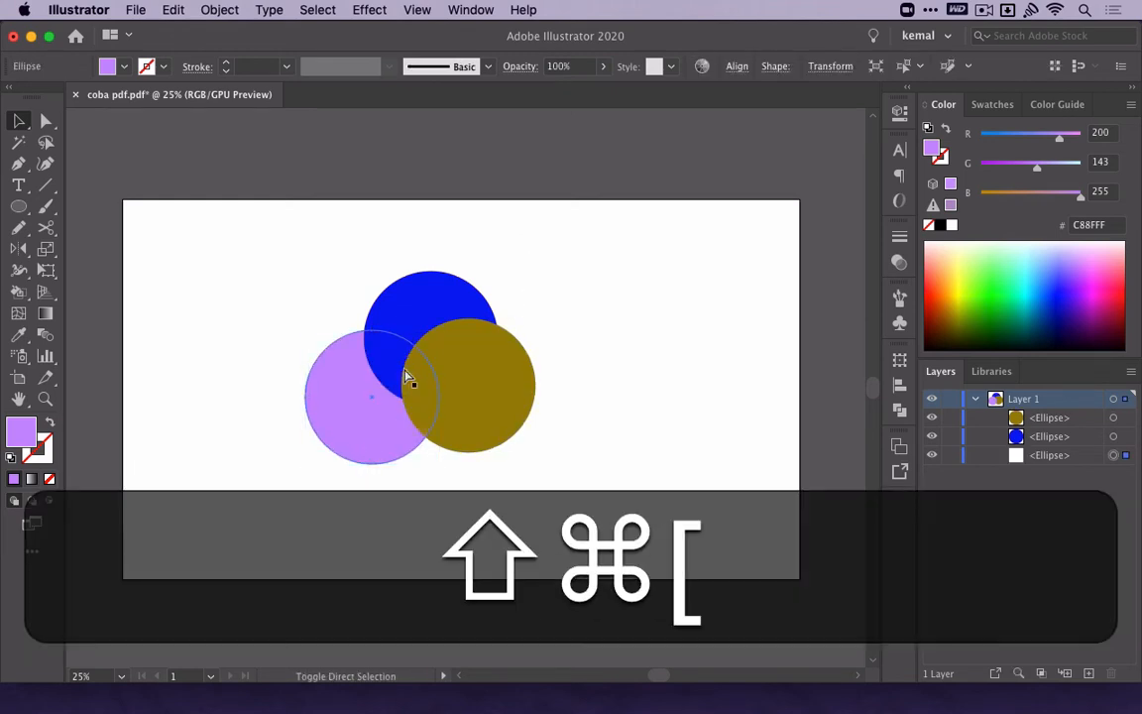
pyautogui.press('shift+super+bracketright')
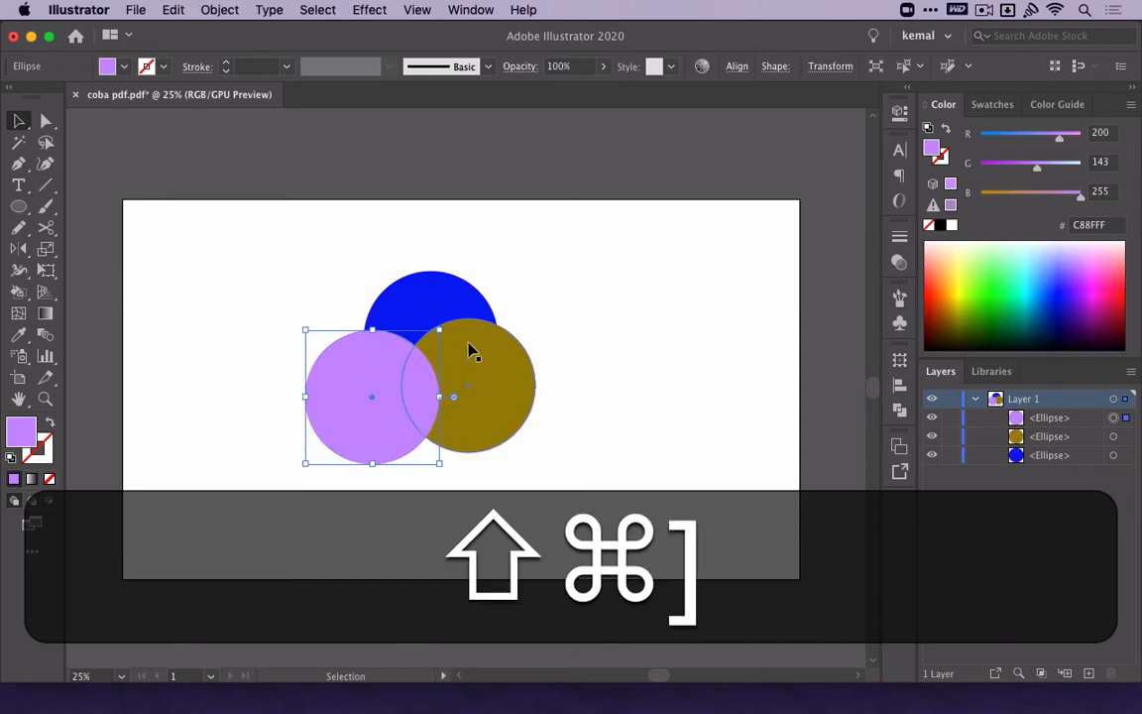
# Bring the blue circle to the front of the other two circles and deselect it.
pyautogui.click(455, 311)
pyautogui.press('shift+super+bracketright')
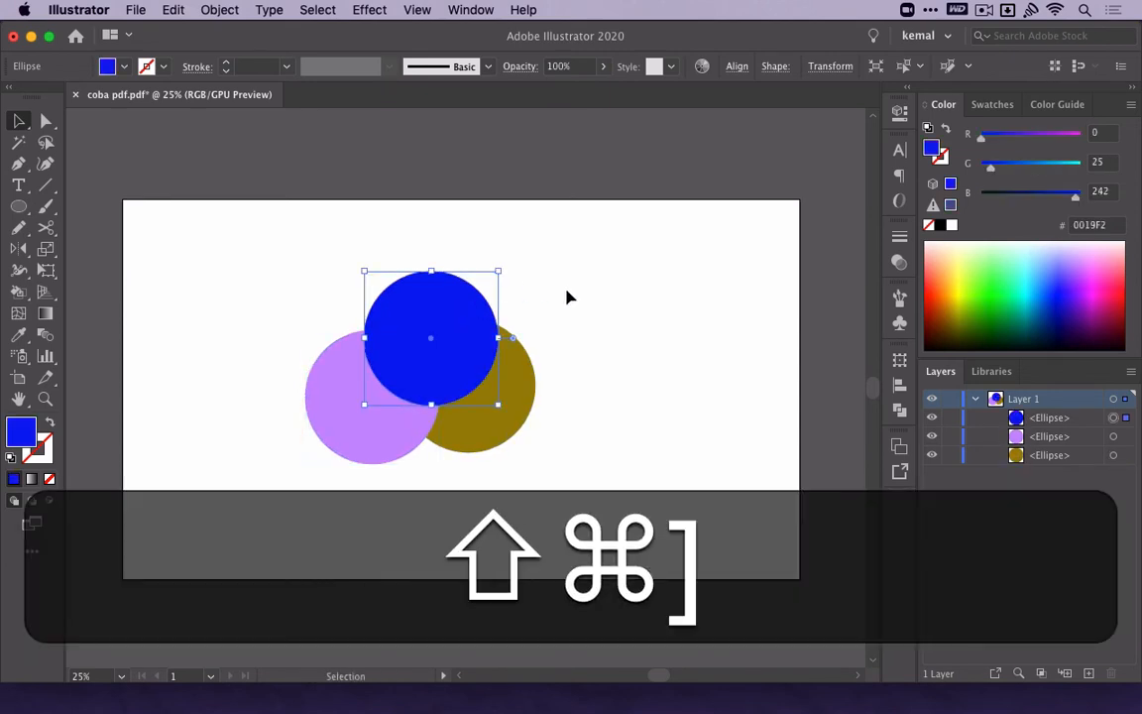
pyautogui.press('shift+super+a')
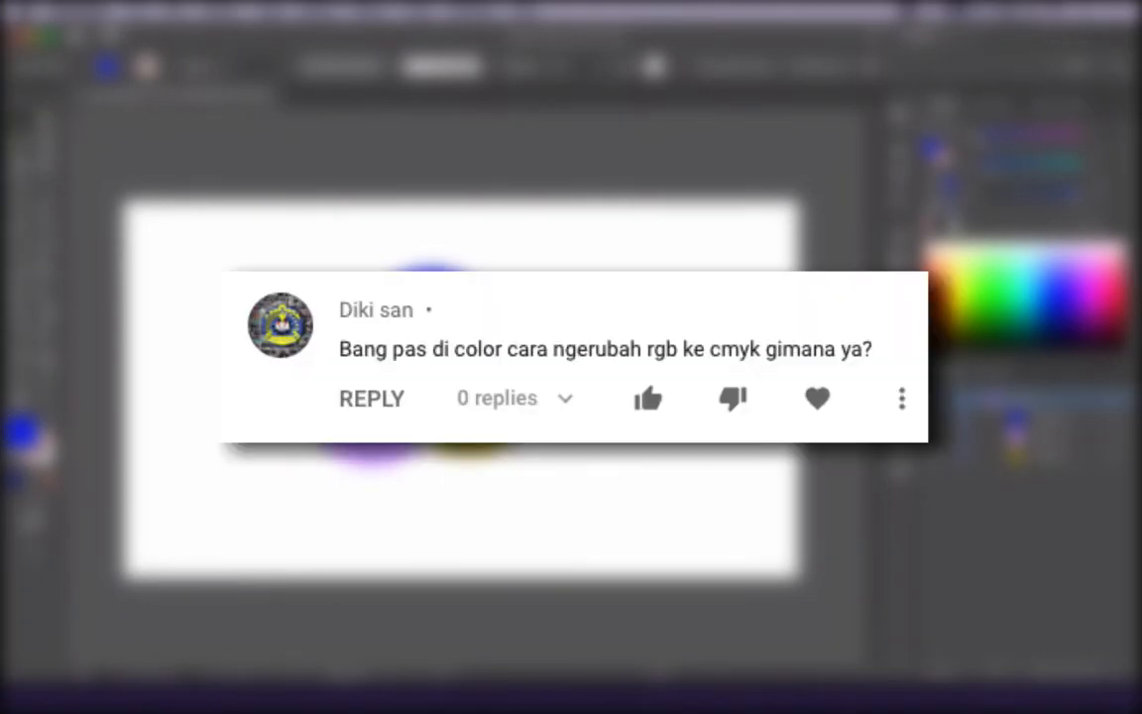
# Delete the three circles and set the document color mode to CMYK Color.
pyautogui.press('BackSpace')
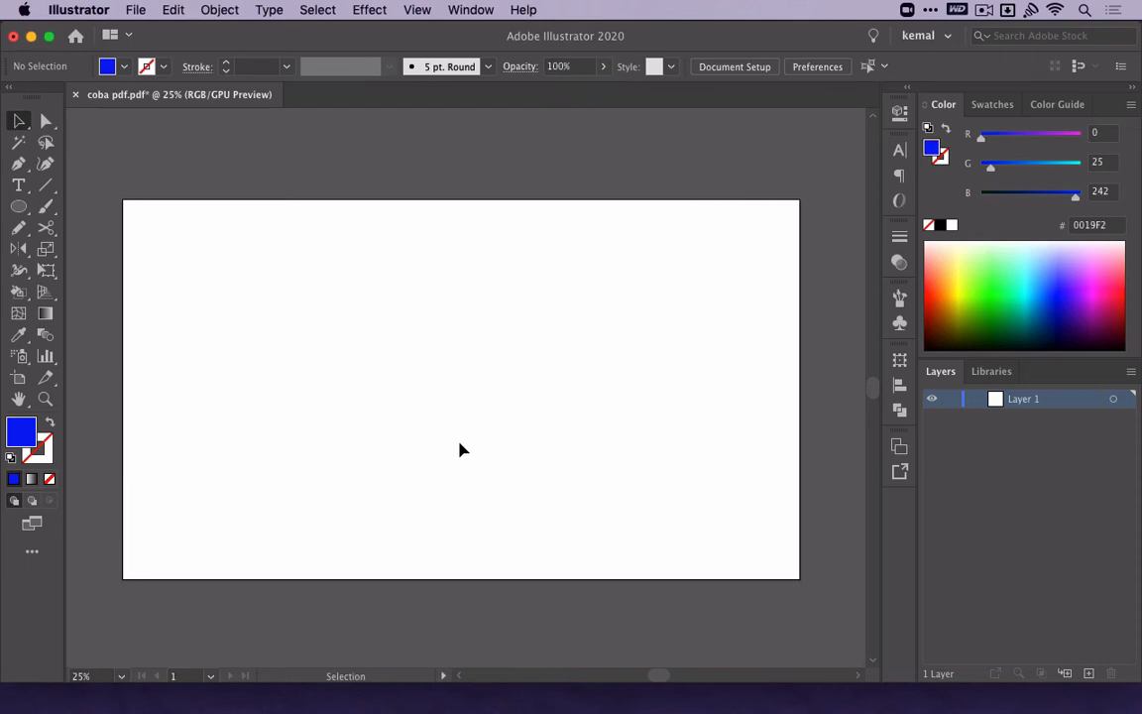
pyautogui.click(135, 12)
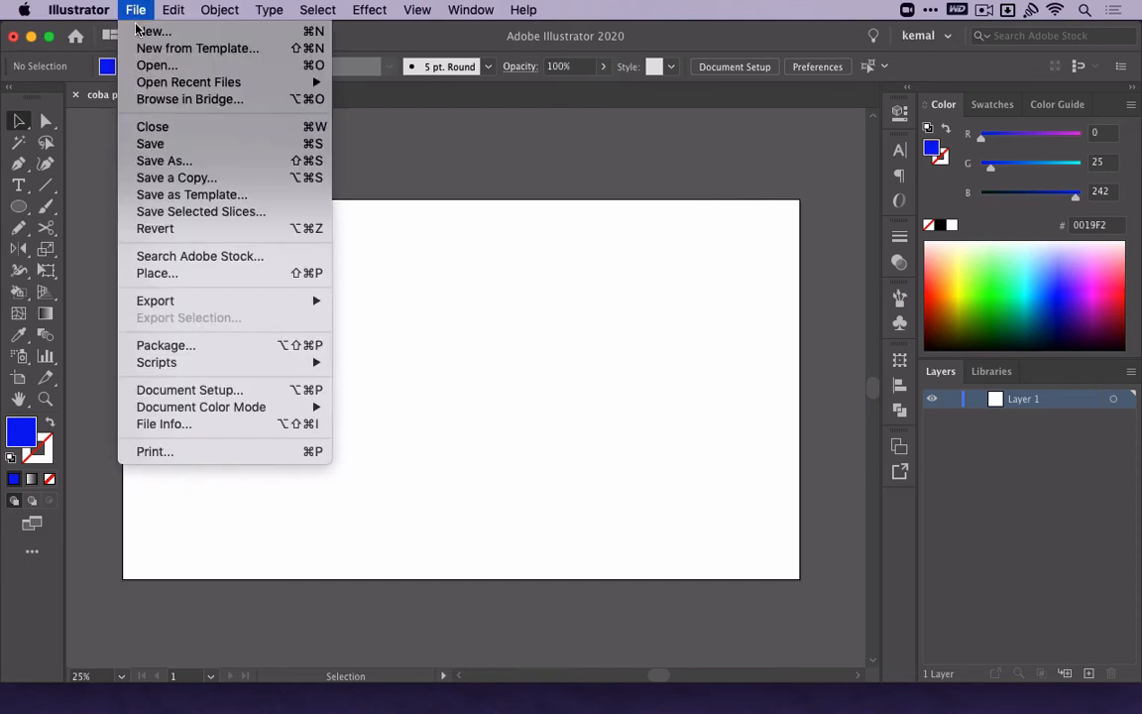
pyautogui.moveTo(246, 410)
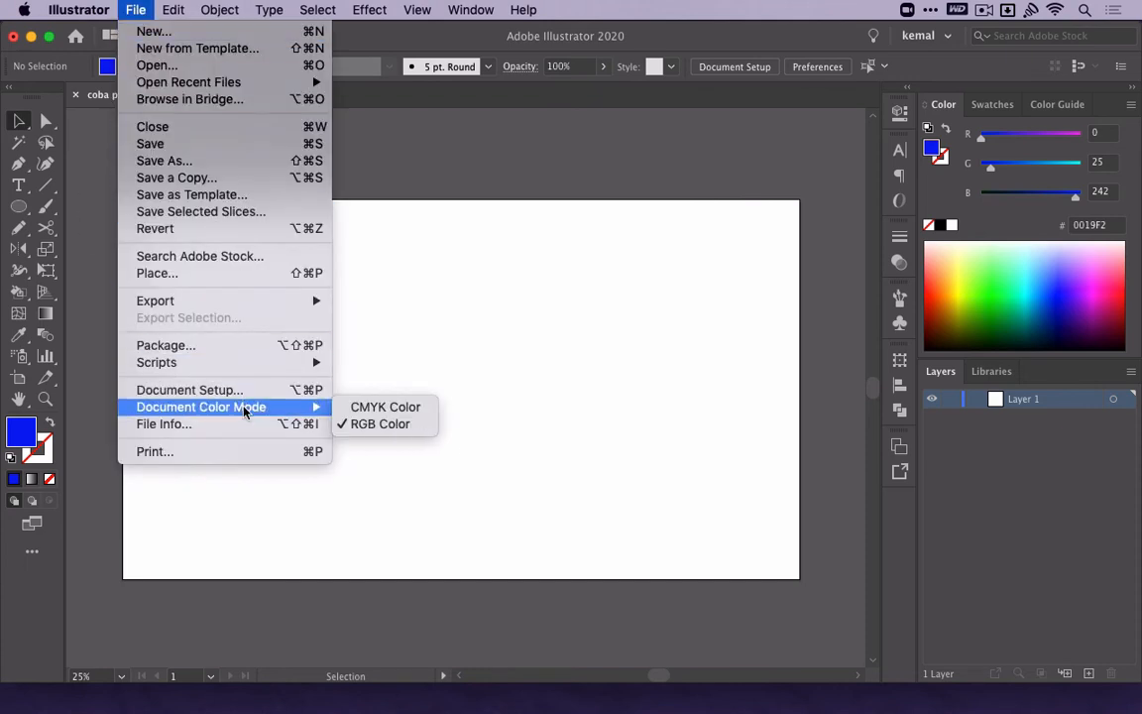
pyautogui.click(346, 418)
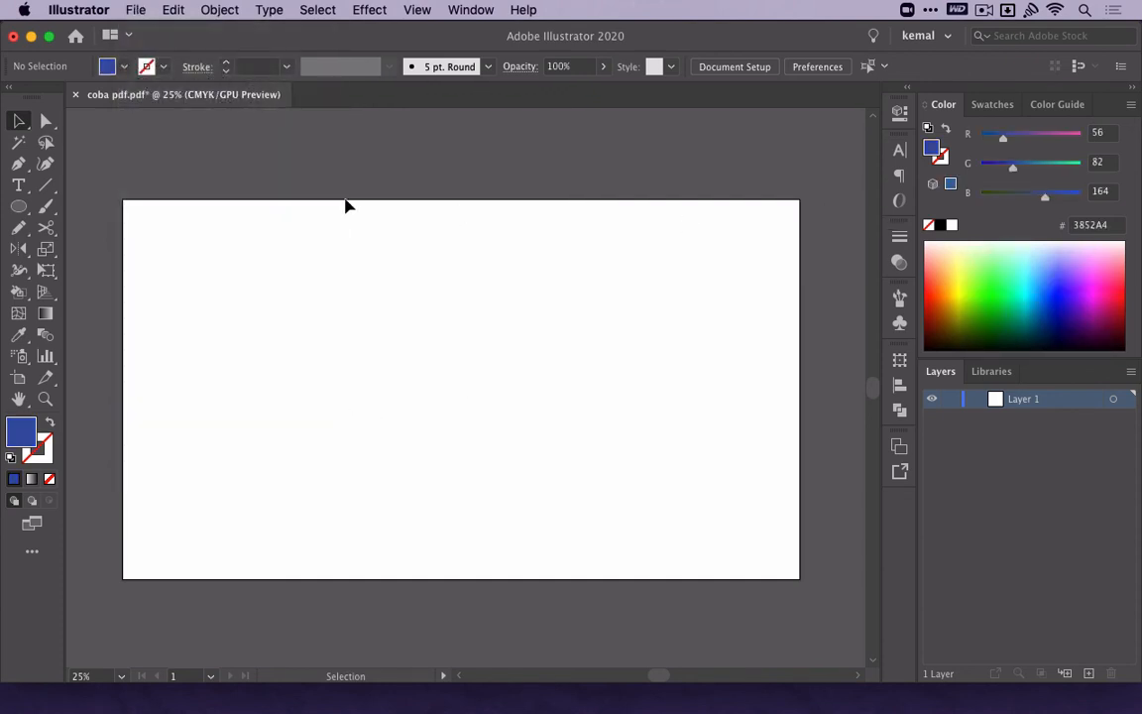
# Switch the document color mode back to RGB Color.
pyautogui.click(128, 9)
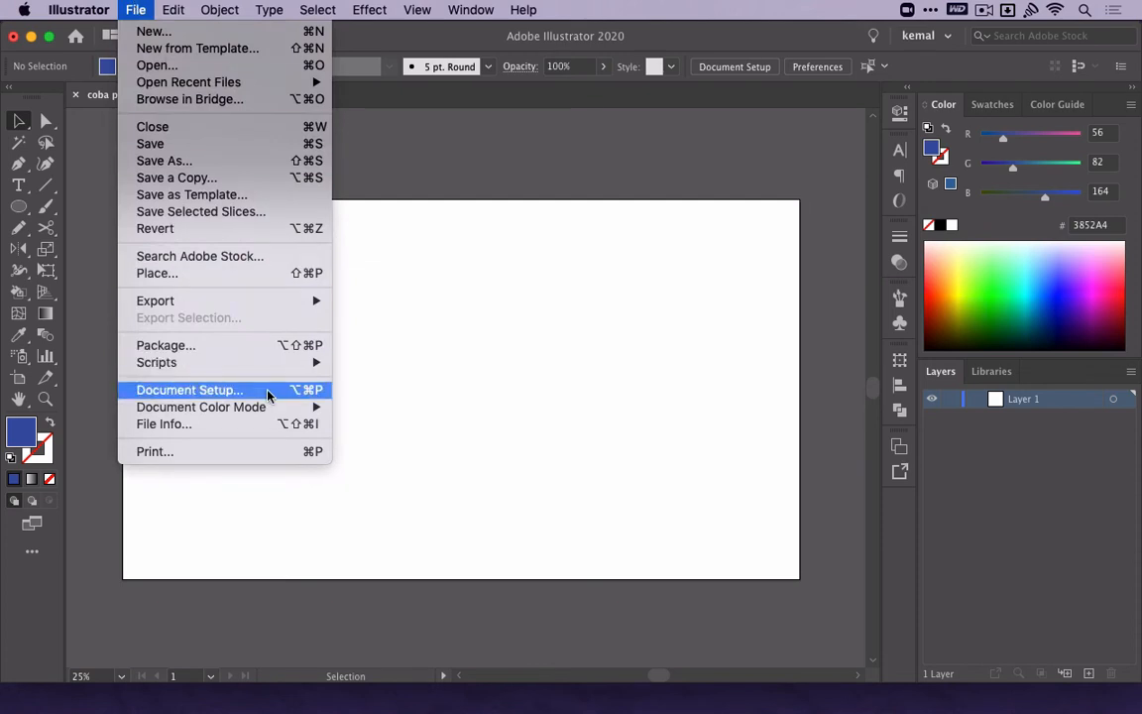
pyautogui.moveTo(268, 406)
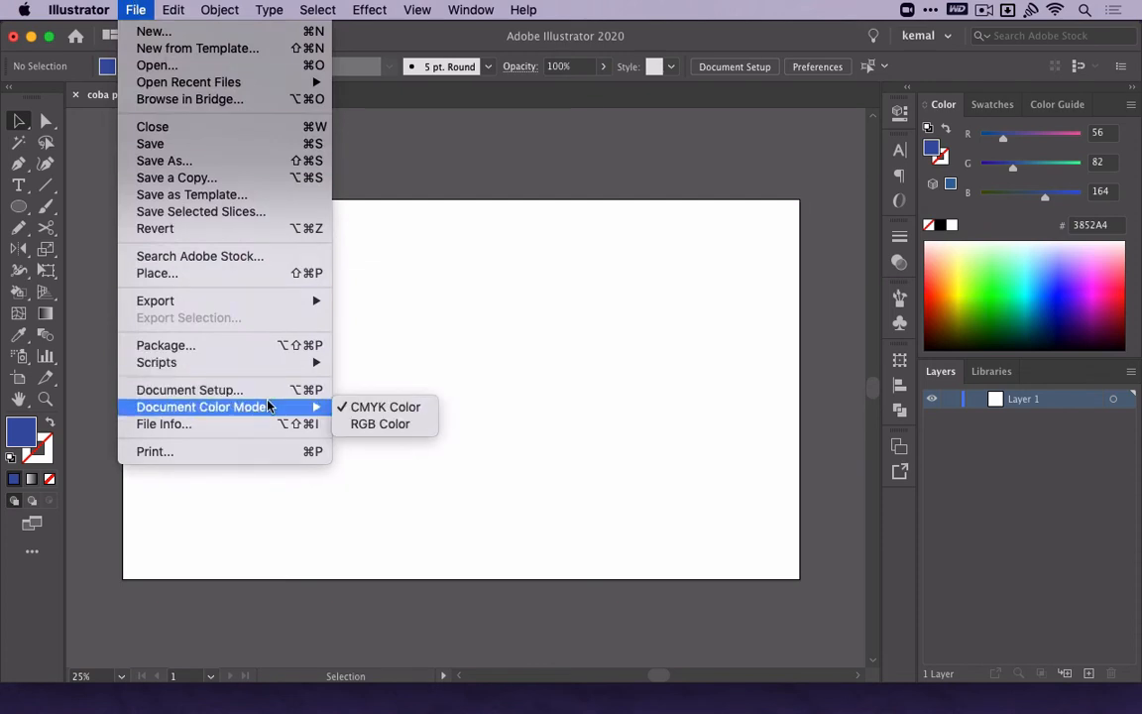
pyautogui.click(357, 423)
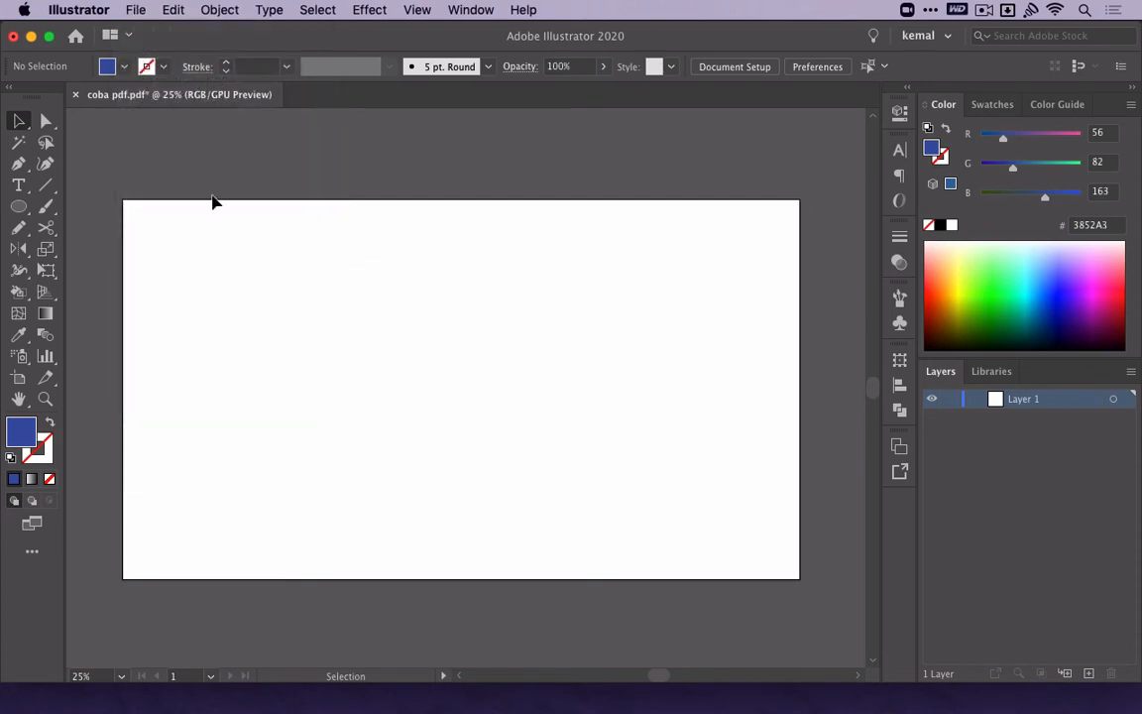
# Export the document to the Desktop in JPEG (jpg) format under the name coba pdf.
pyautogui.click(129, 9)
pyautogui.moveTo(293, 301)
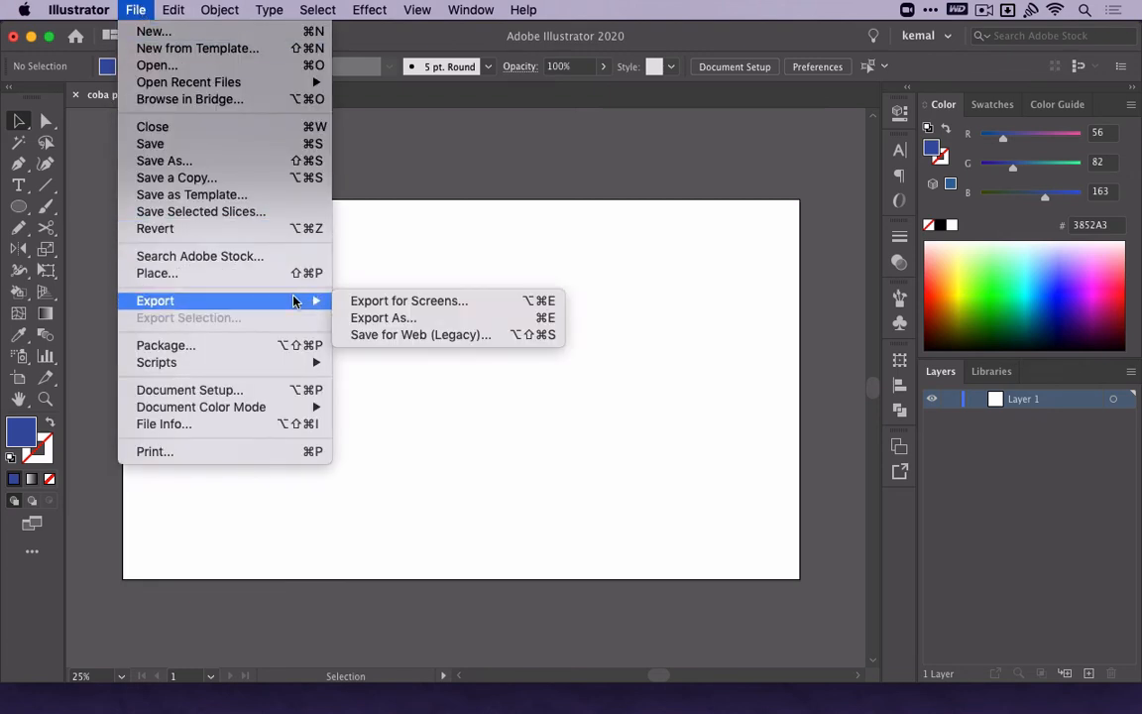
pyautogui.click(379, 324)
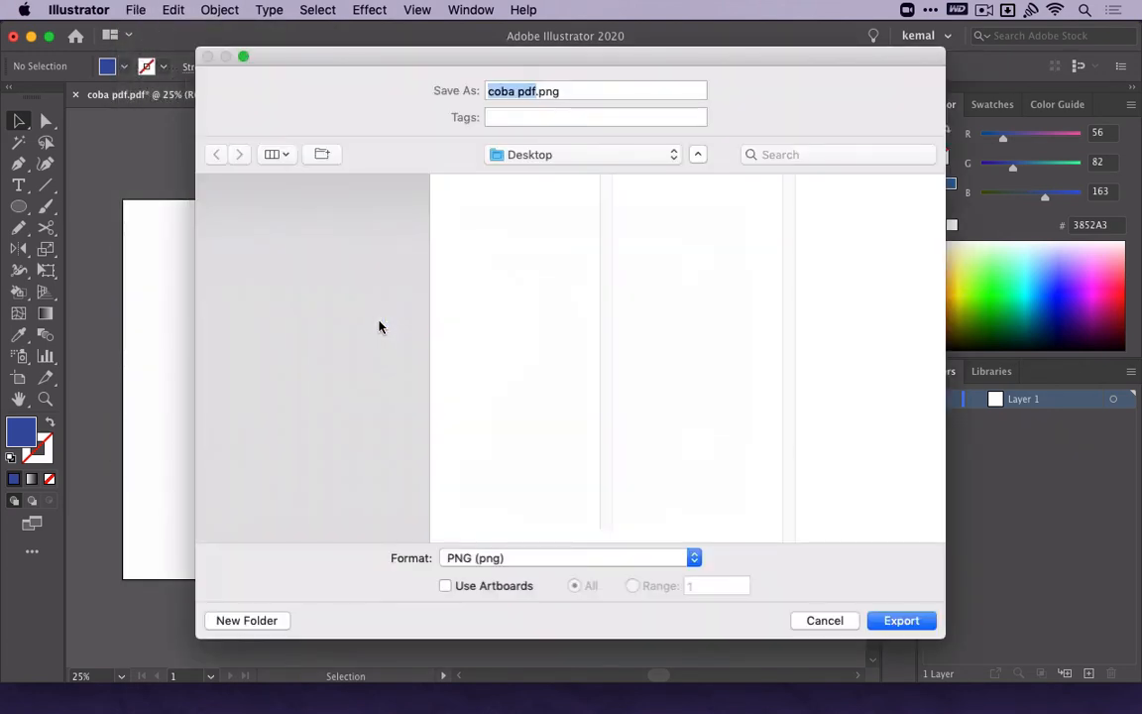
pyautogui.click(496, 558)
pyautogui.click(506, 671)
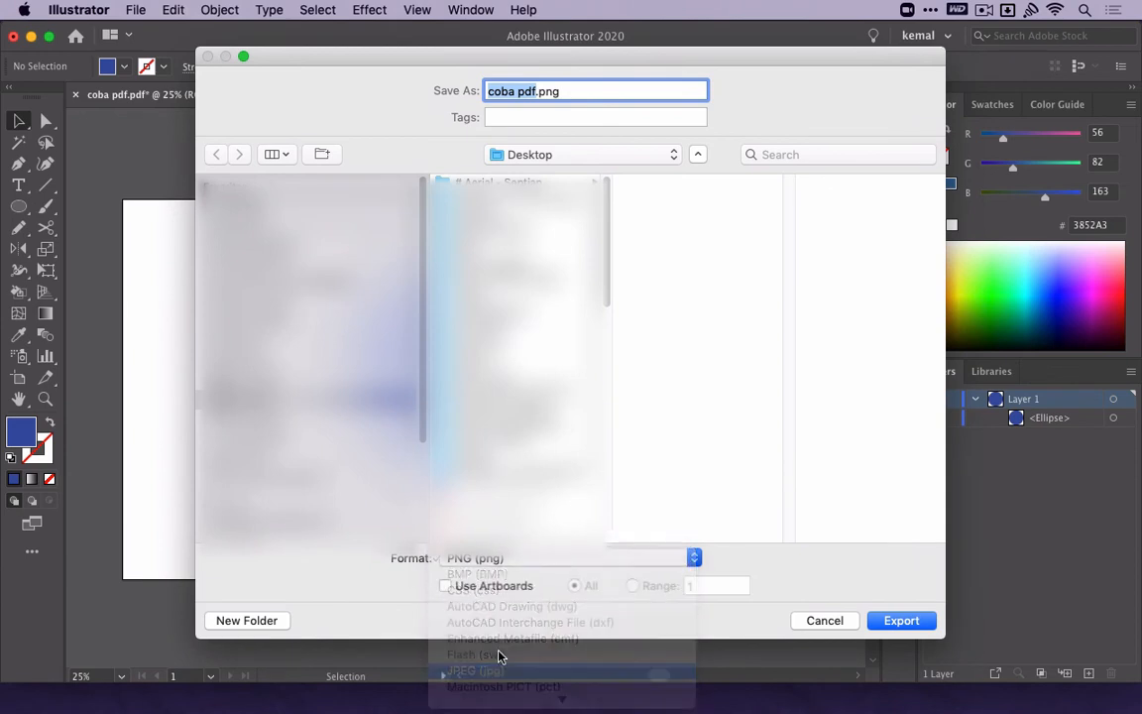
pyautogui.click(902, 620)
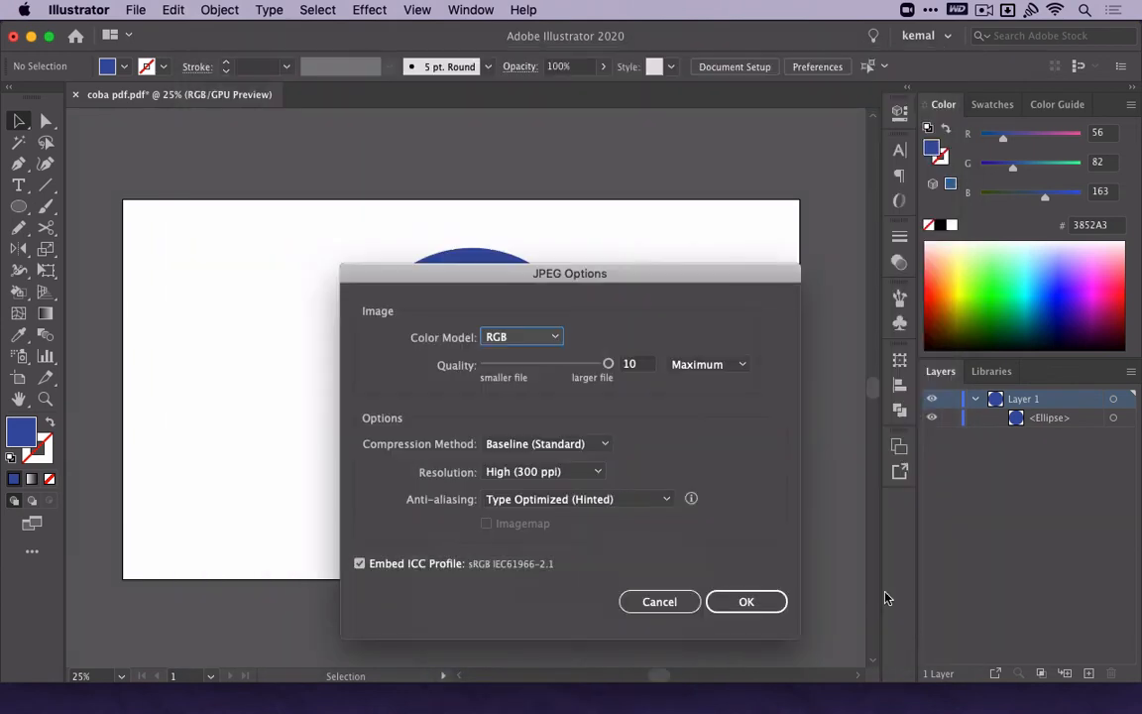
# Switch the JPEG export's color model to CMYK and back to RGB, and finish the export.
pyautogui.click(507, 335)
pyautogui.click(517, 379)
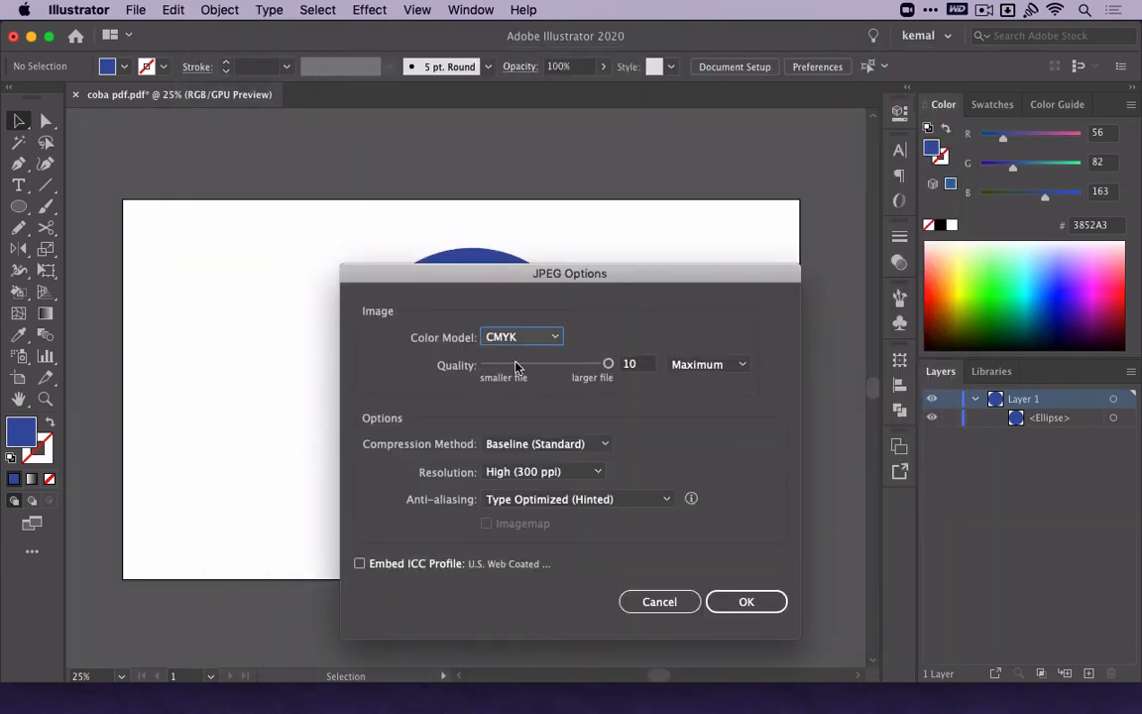
pyautogui.click(521, 337)
pyautogui.click(509, 354)
pyautogui.click(742, 605)
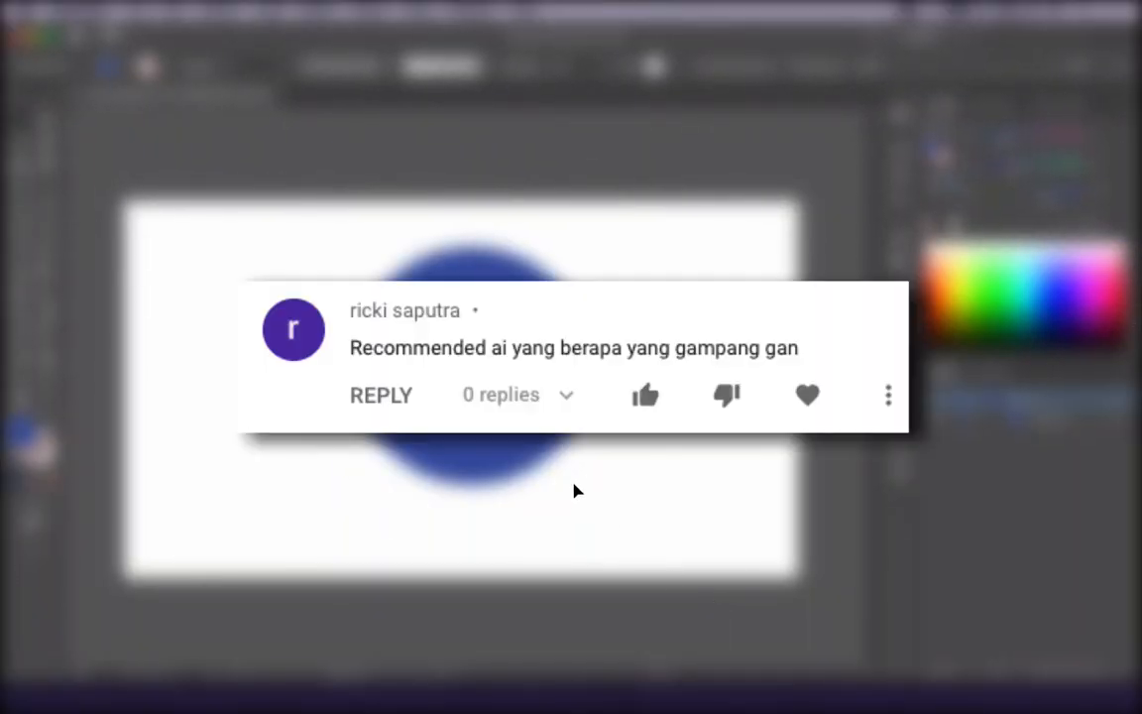
# Delete the blue circle and draw a blue rectangle covering the whole artboard.
pyautogui.click(543, 436)
pyautogui.press('Delete')
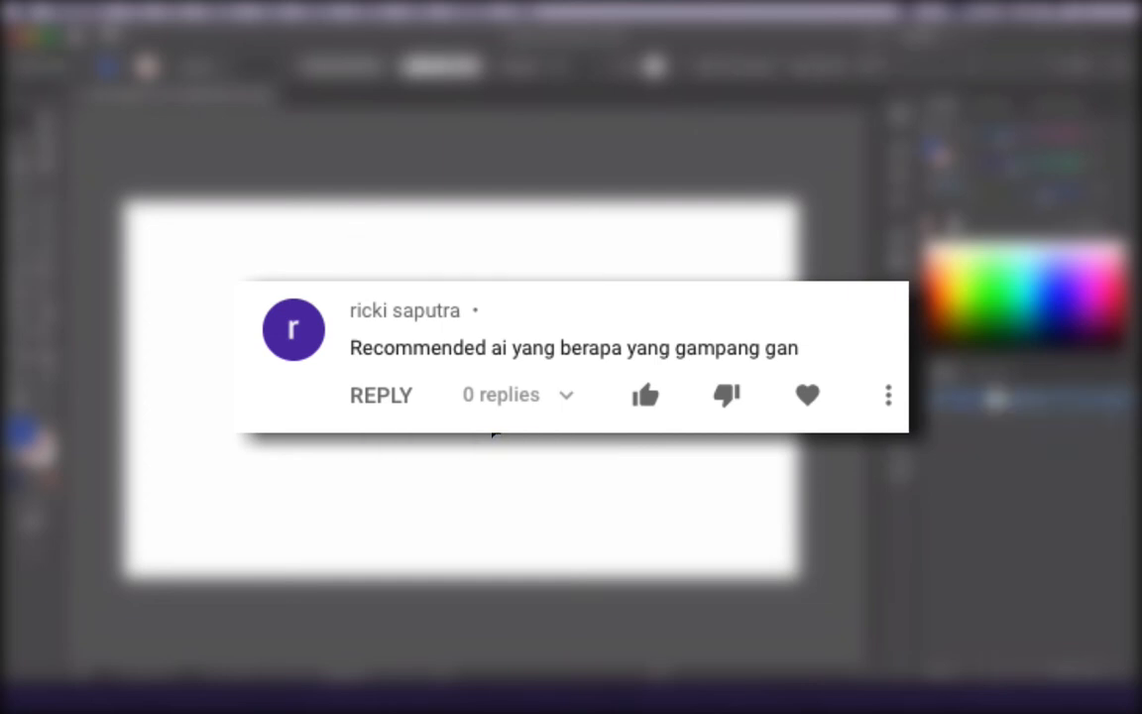
pyautogui.press('m')
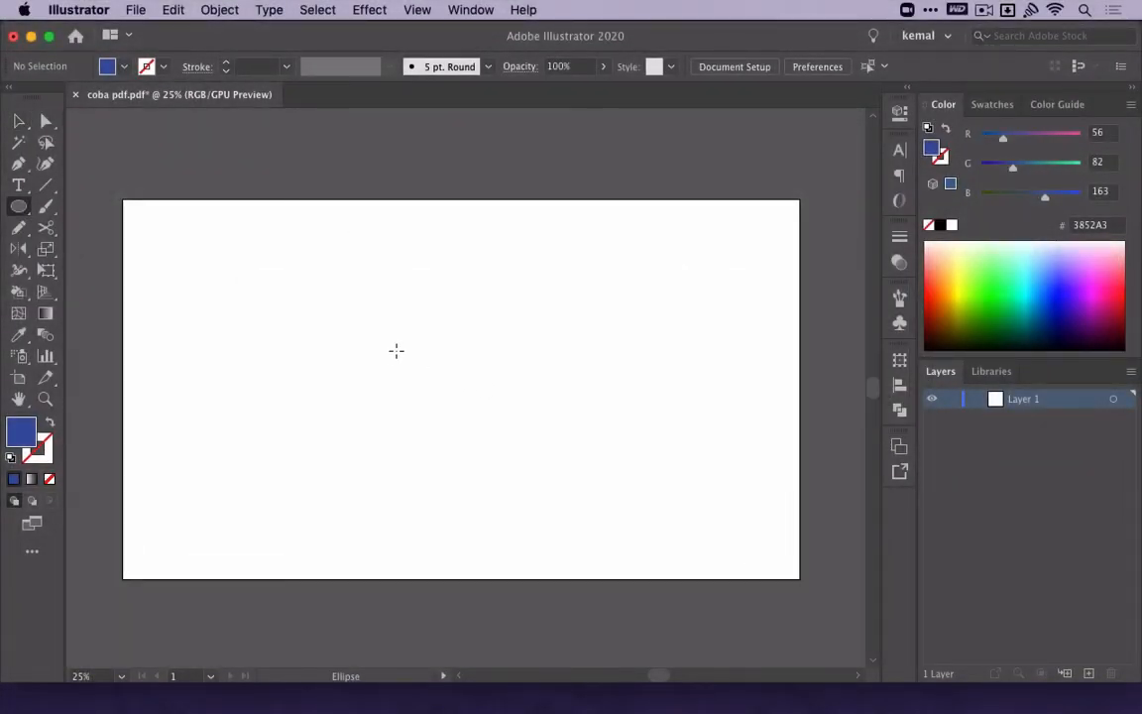
pyautogui.moveTo(123, 199); pyautogui.dragTo(800, 579)
# Draw a large circle overhanging the artboard's left edge, fill it white, move it slightly and deselect it.
pyautogui.press('l')
pyautogui.moveTo(256, 365)
pyautogui.mouseDown()
pyautogui.moveTo(374, 407)
pyautogui.moveTo(418, 377)
pyautogui.mouseUp()
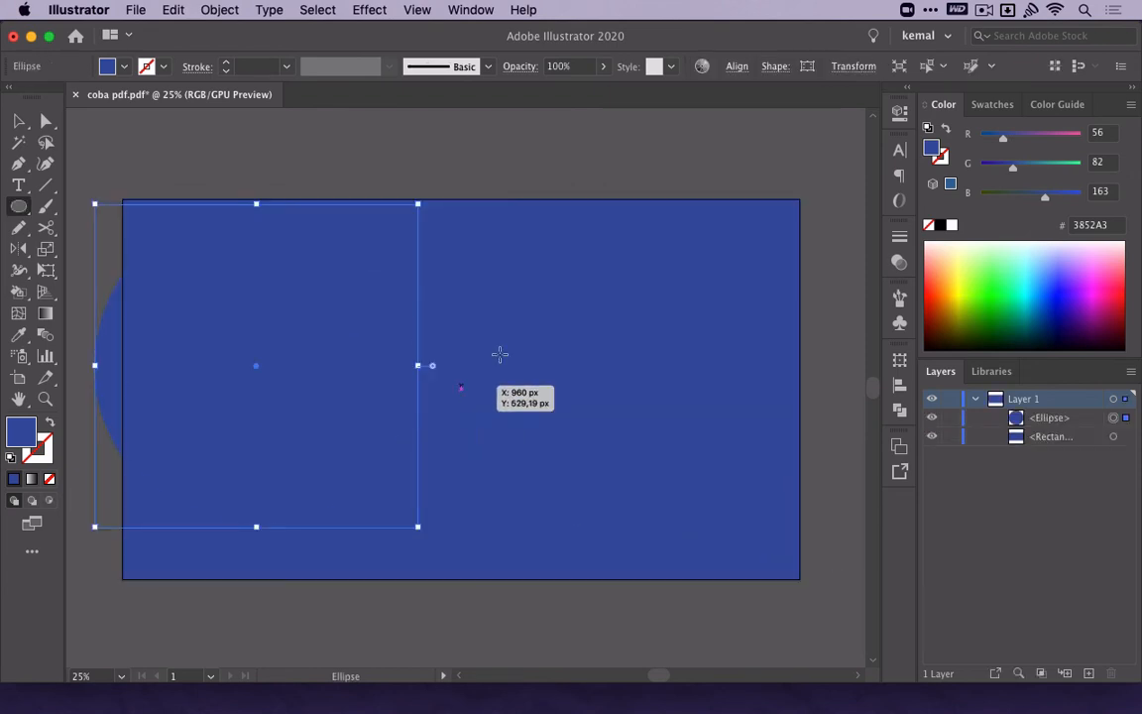
pyautogui.click(954, 226)
pyautogui.press('v')
pyautogui.press('super+shift+a')
pyautogui.moveTo(327, 353); pyautogui.dragTo(766, 339)
pyautogui.press('super+shift+a')
# Paste a copy of the blue rectangle in front and shrink it inward from all four artboard edges.
pyautogui.press('m')
pyautogui.press('v')
pyautogui.click(148, 225)
pyautogui.press('super+c')
pyautogui.press('super+f')
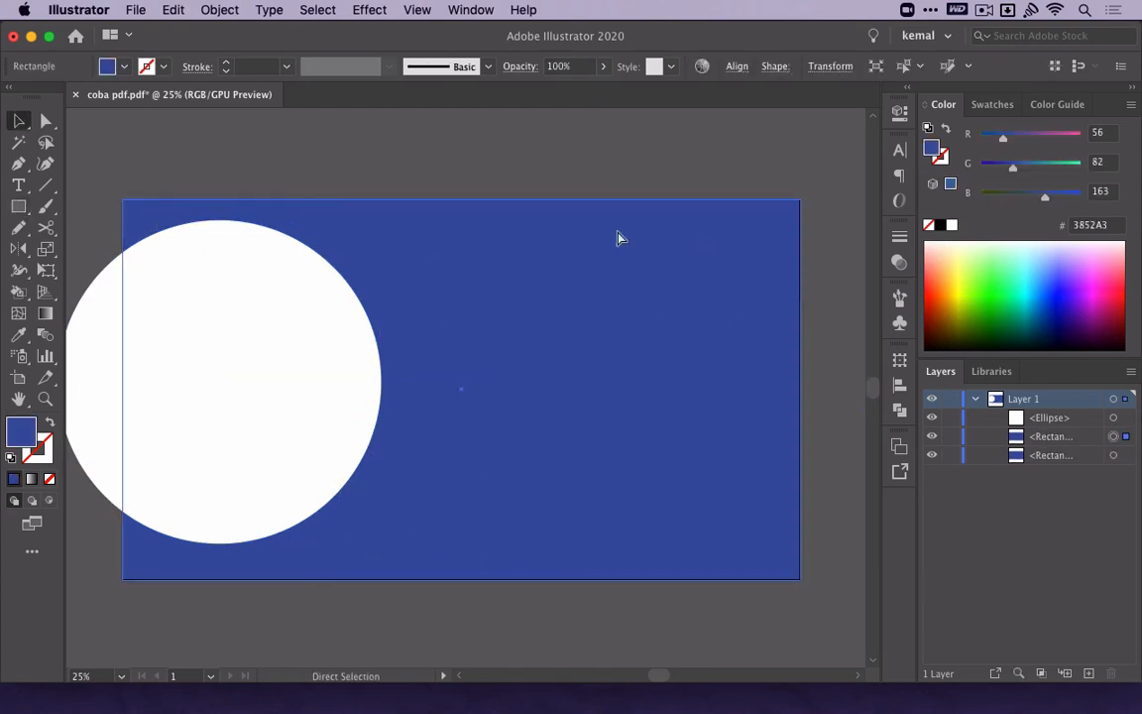
pyautogui.moveTo(462, 200); pyautogui.dragTo(462, 216)
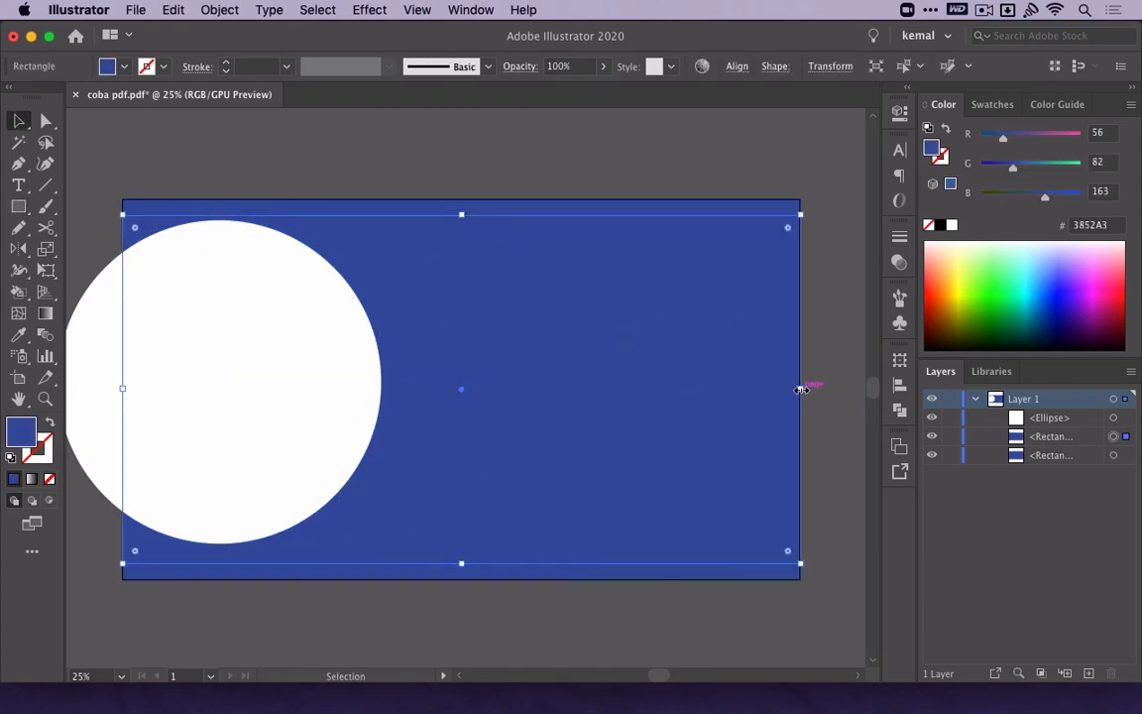
pyautogui.moveTo(801, 390); pyautogui.dragTo(775, 393)
# Give the inset rectangle no fill and a thicker black stroke.
pyautogui.hotkey('shift', 'x')
pyautogui.click(941, 226)
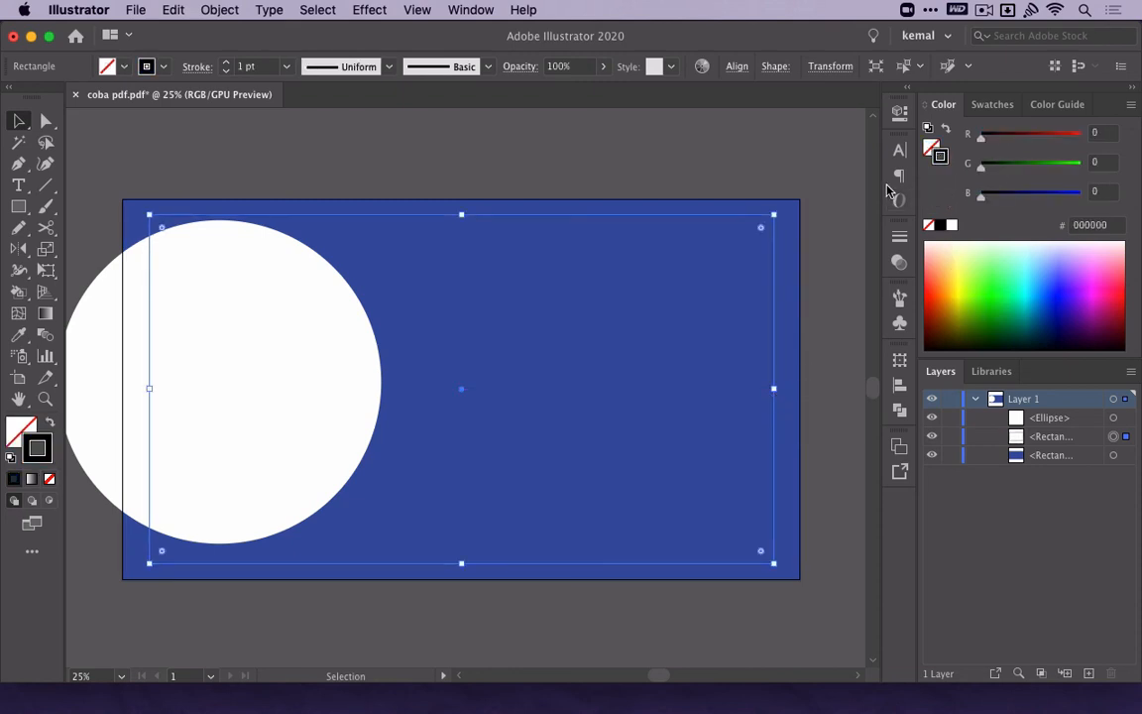
pyautogui.click(899, 237)
pyautogui.click(737, 251)
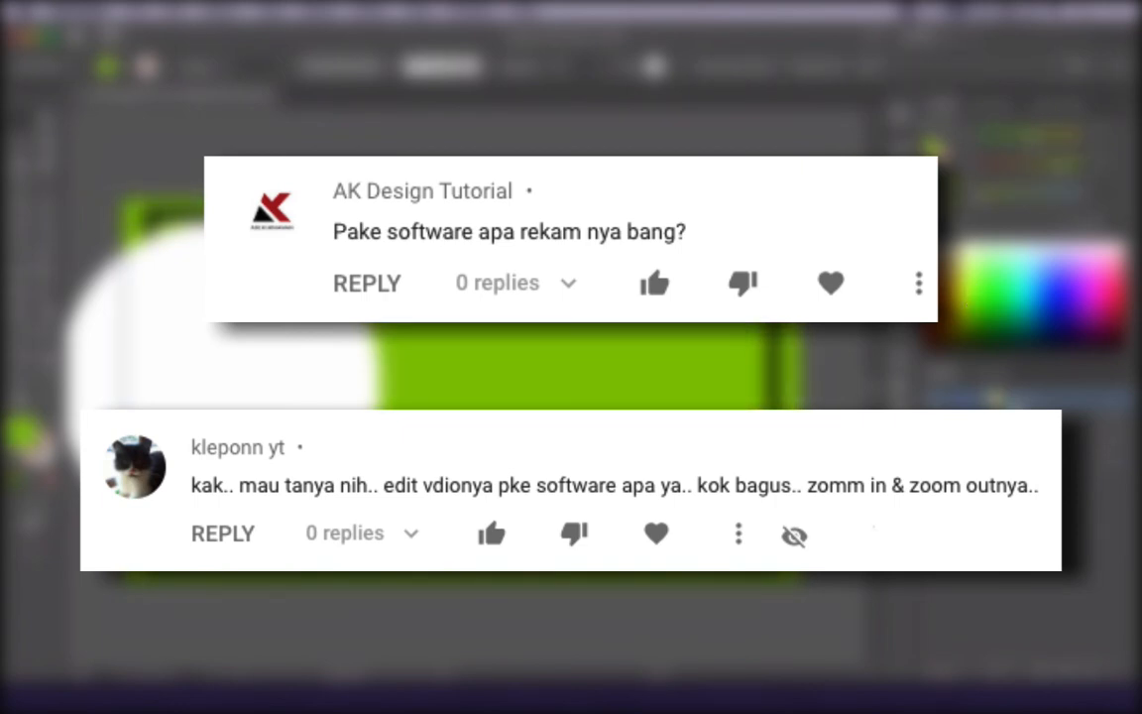
# Delete all artwork from the artboard.
pyautogui.press('super+a')
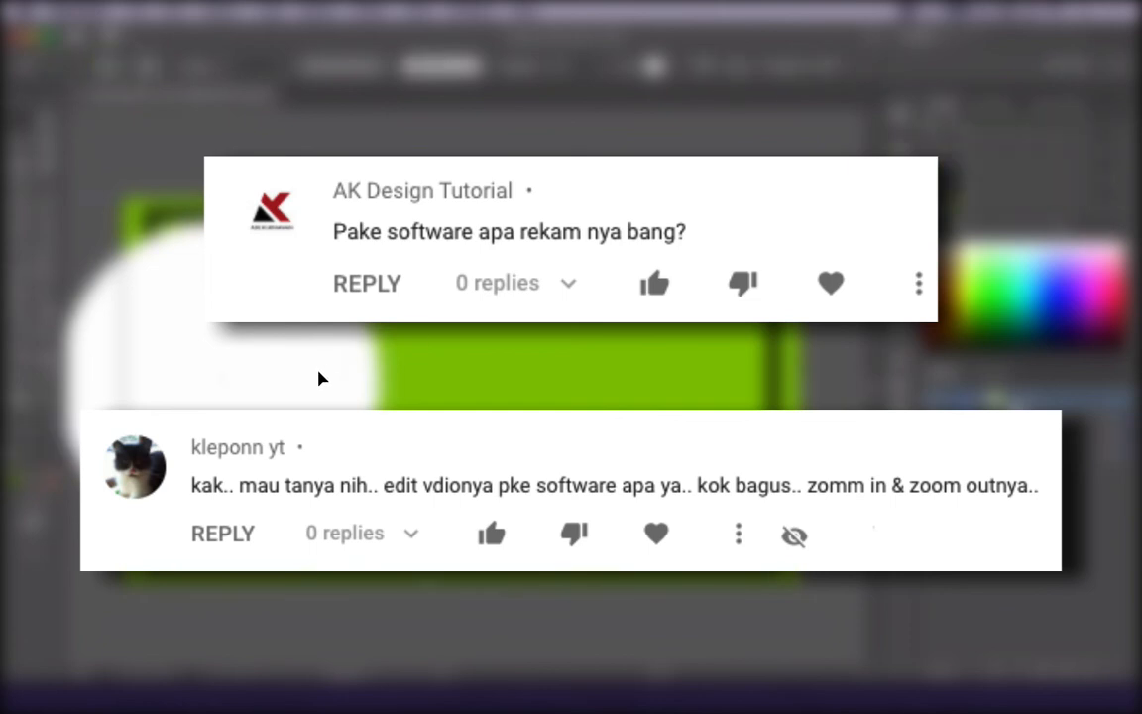
pyautogui.press('Delete')
pyautogui.click(990, 10)
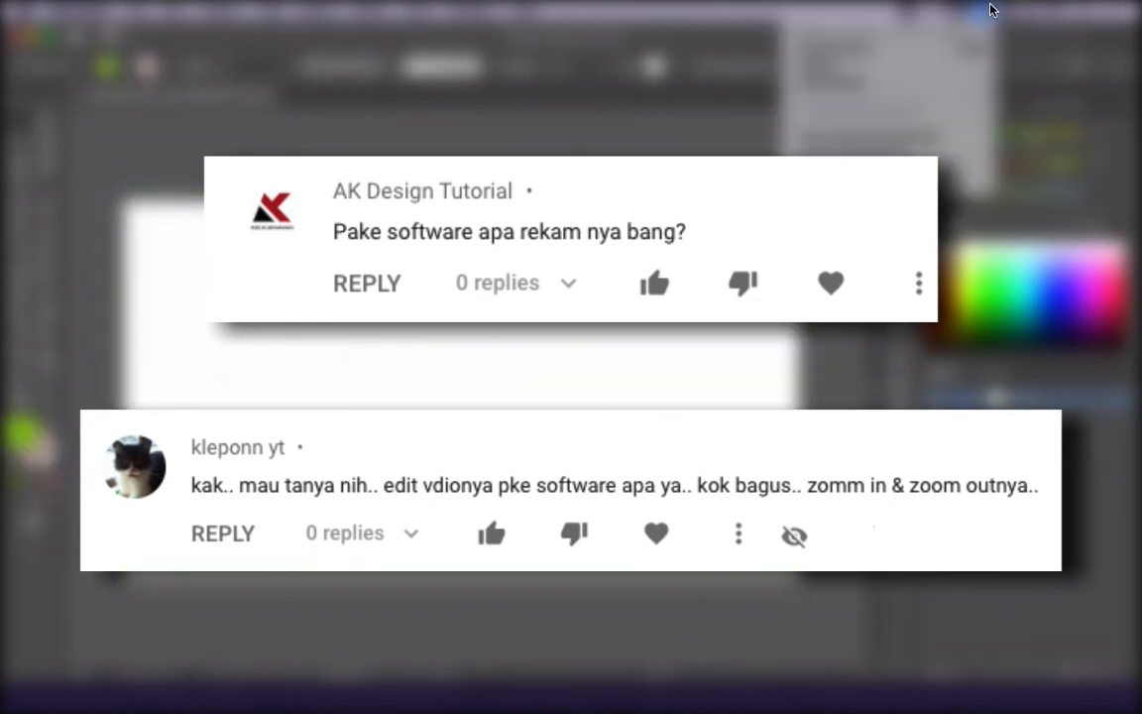
pyautogui.click(673, 128)
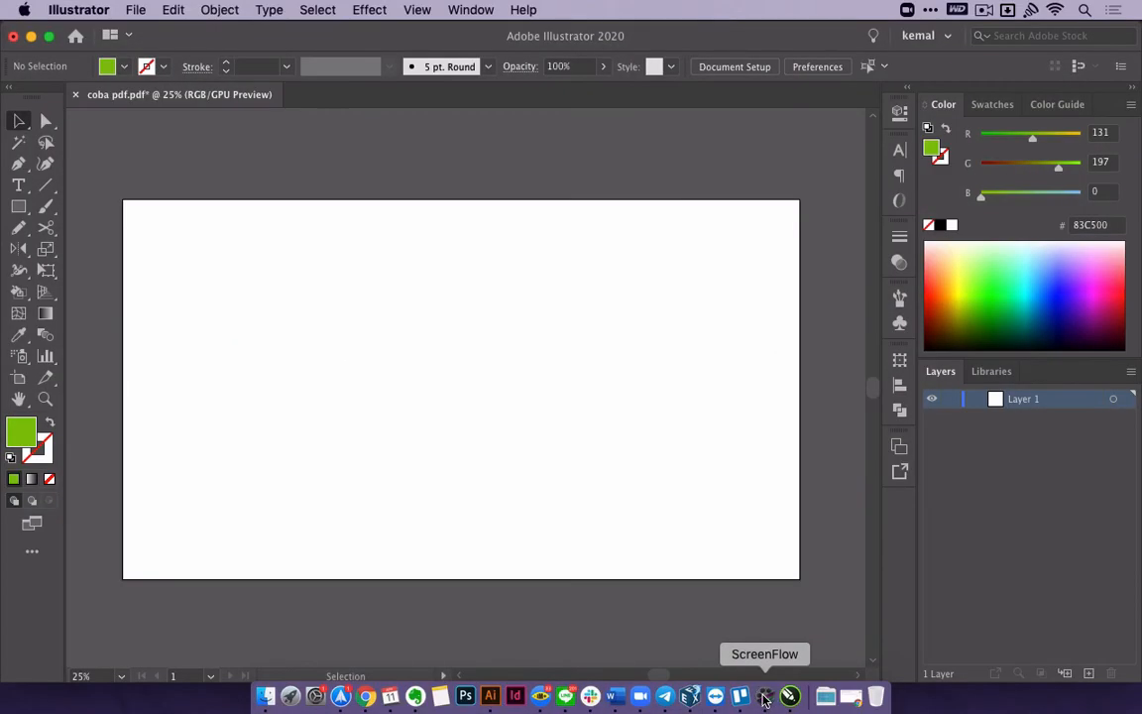
# Switch to ScreenFlow, look up "screenflow" in the app launcher and dismiss the launcher.
pyautogui.click(764, 697)
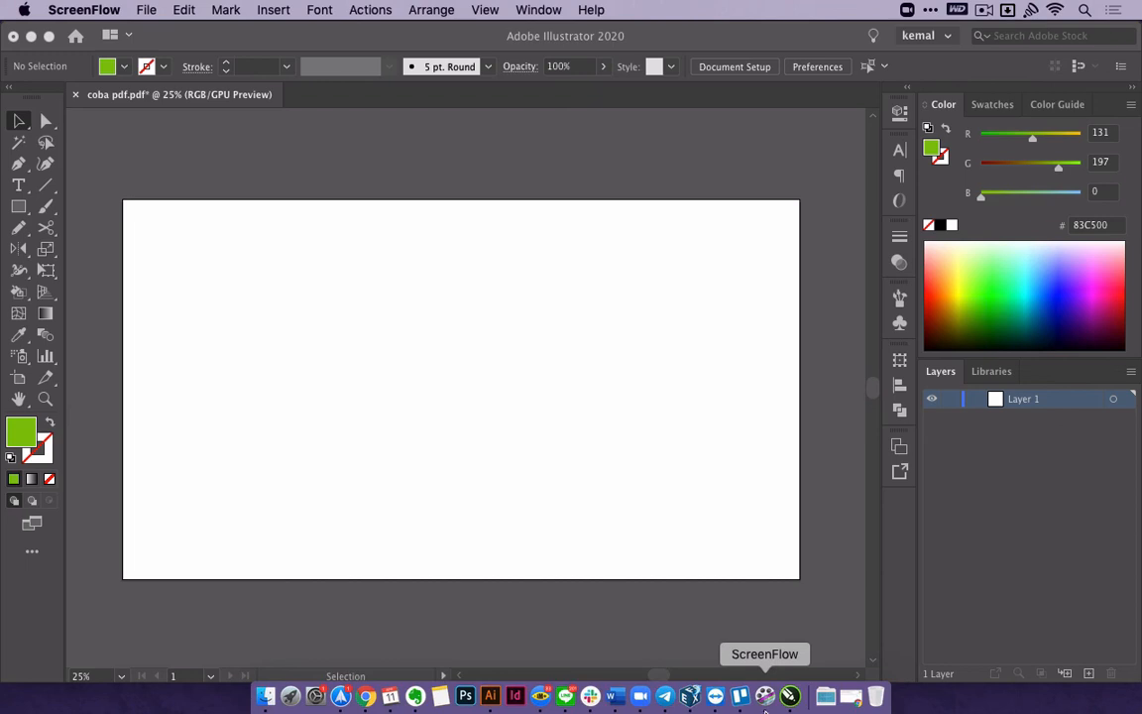
pyautogui.hotkey('alt', 'space')
pyautogui.write('sc')
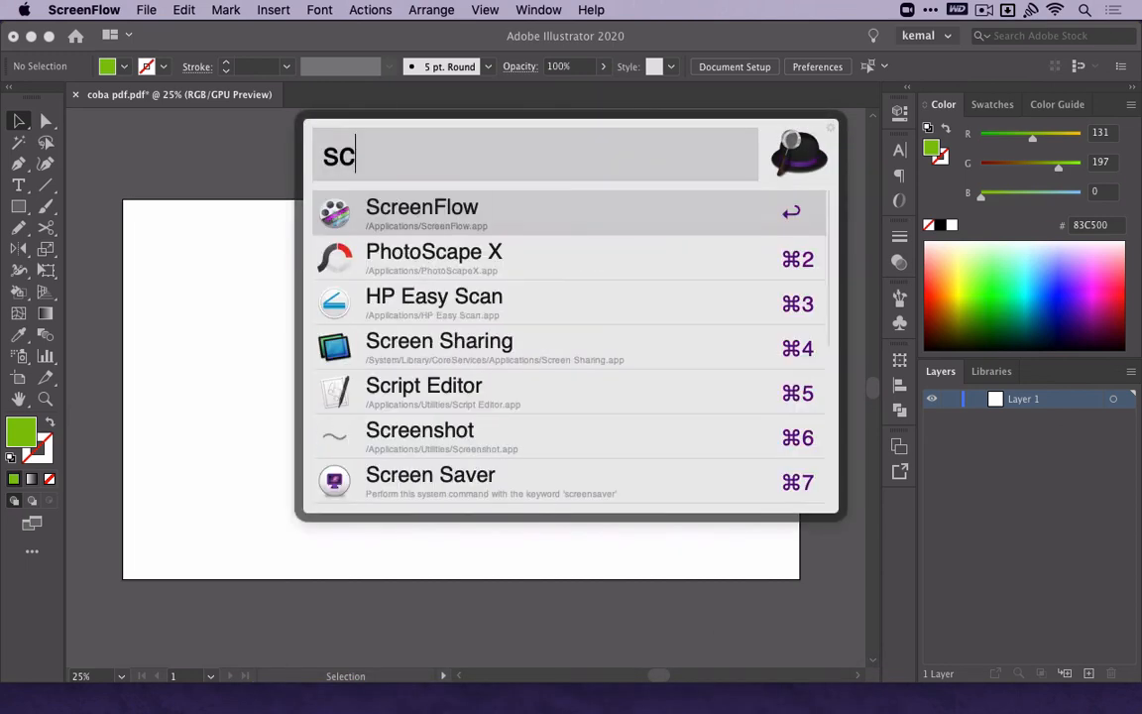
pyautogui.write('reenflow')
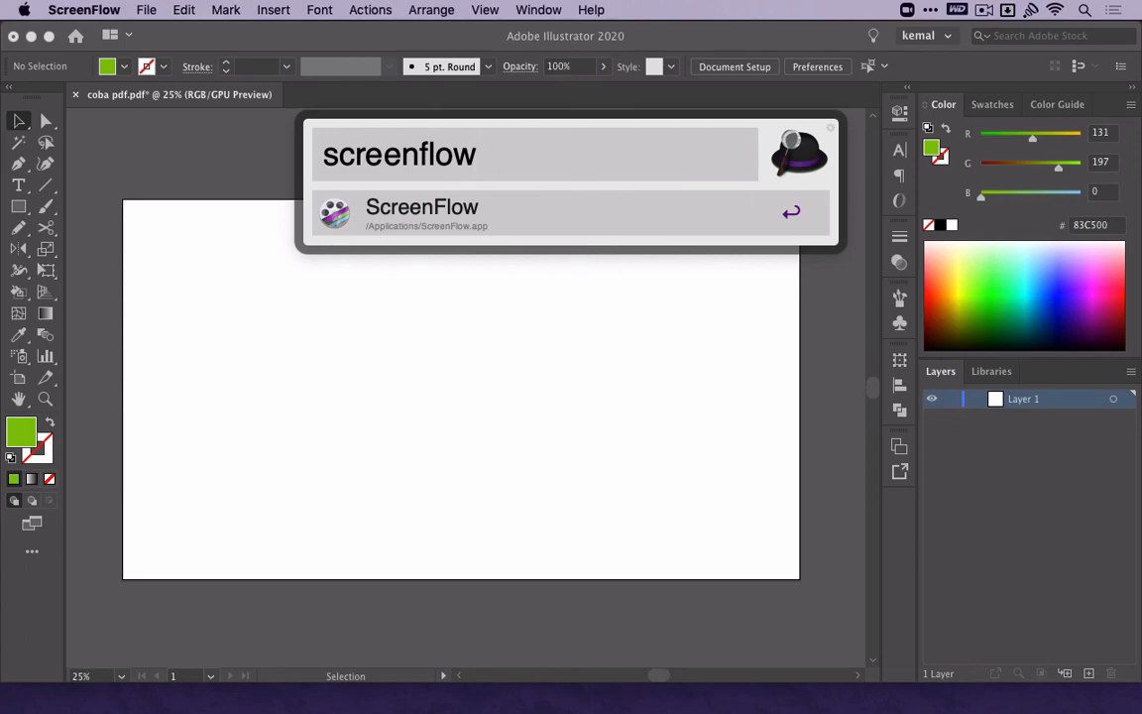
pyautogui.click(452, 464)
# Switch to Chrome and look through the ScreenFlow overview page and the Camtasia video editor page.
pyautogui.click(366, 699)
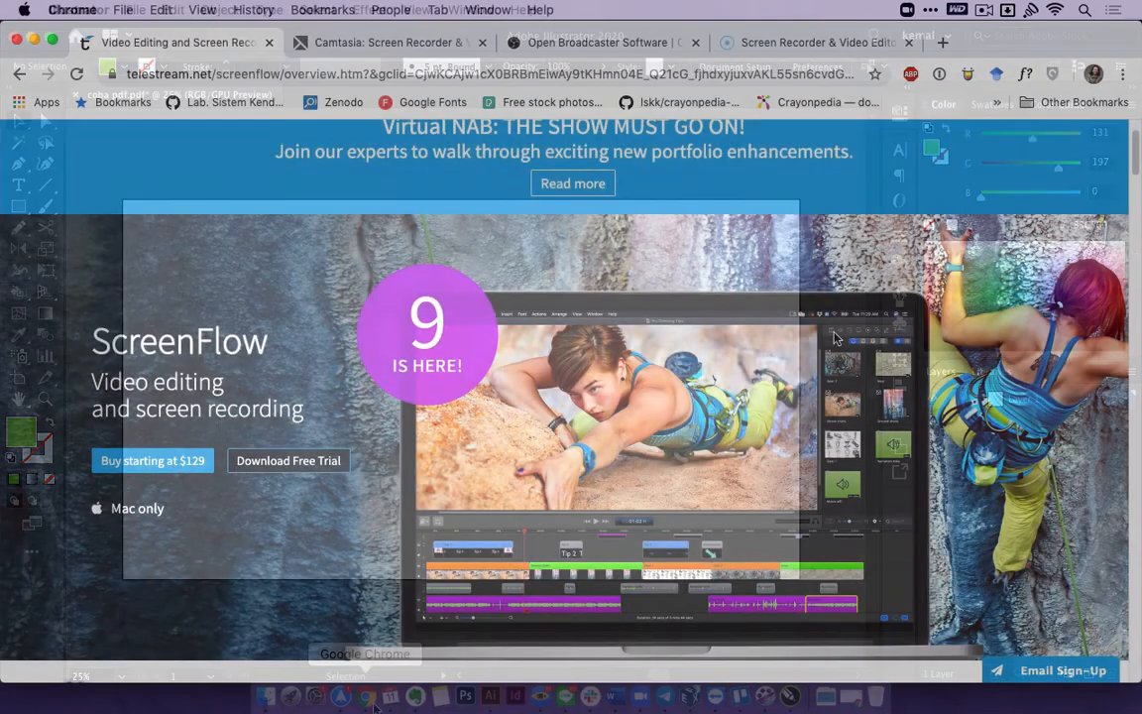
pyautogui.scroll(-10, 831, 336)
pyautogui.scroll(-3, 783, 307)
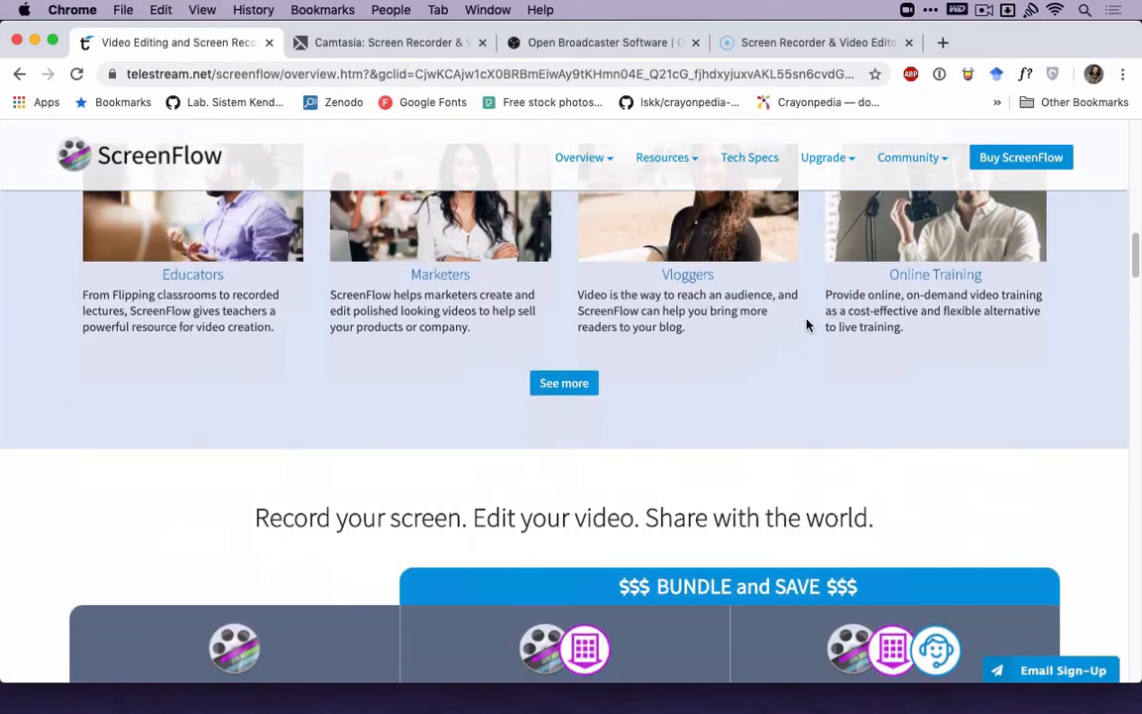
pyautogui.click(428, 45)
pyautogui.scroll(-2, 615, 366)
pyautogui.scroll(-15, 582, 397)
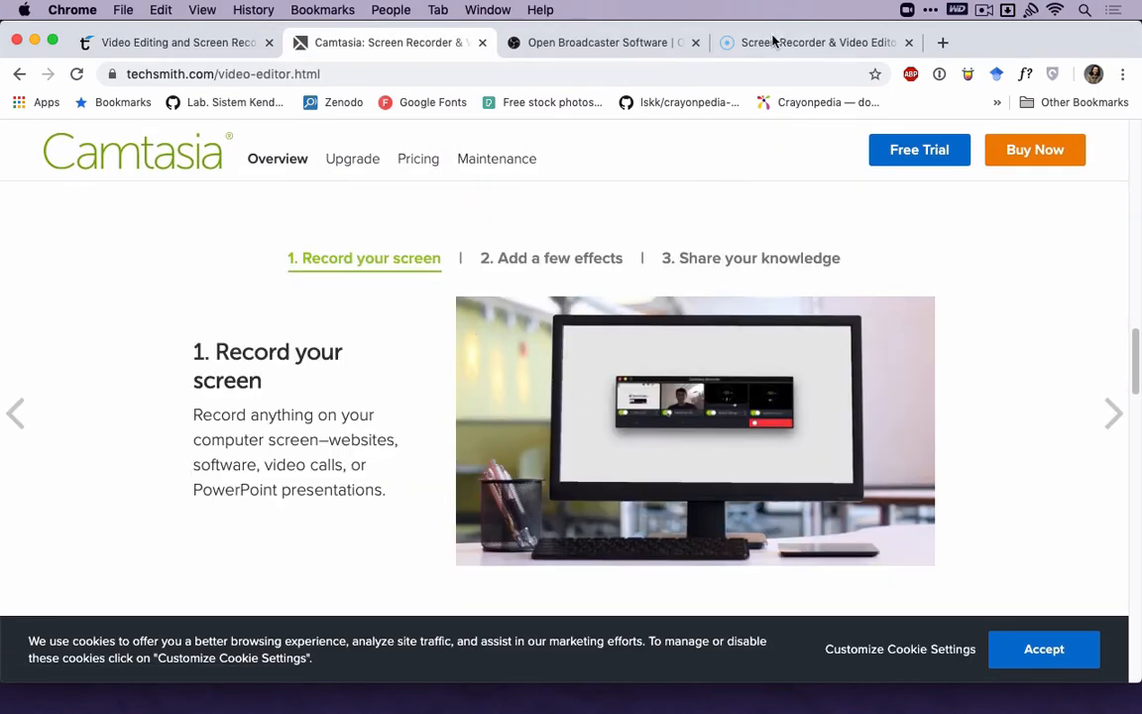
# Look through the Screencast-O-Matic page and the Open Broadcaster Software page.
pyautogui.click(803, 42)
pyautogui.scroll(-8, 633, 312)
pyautogui.scroll(-5, 631, 313)
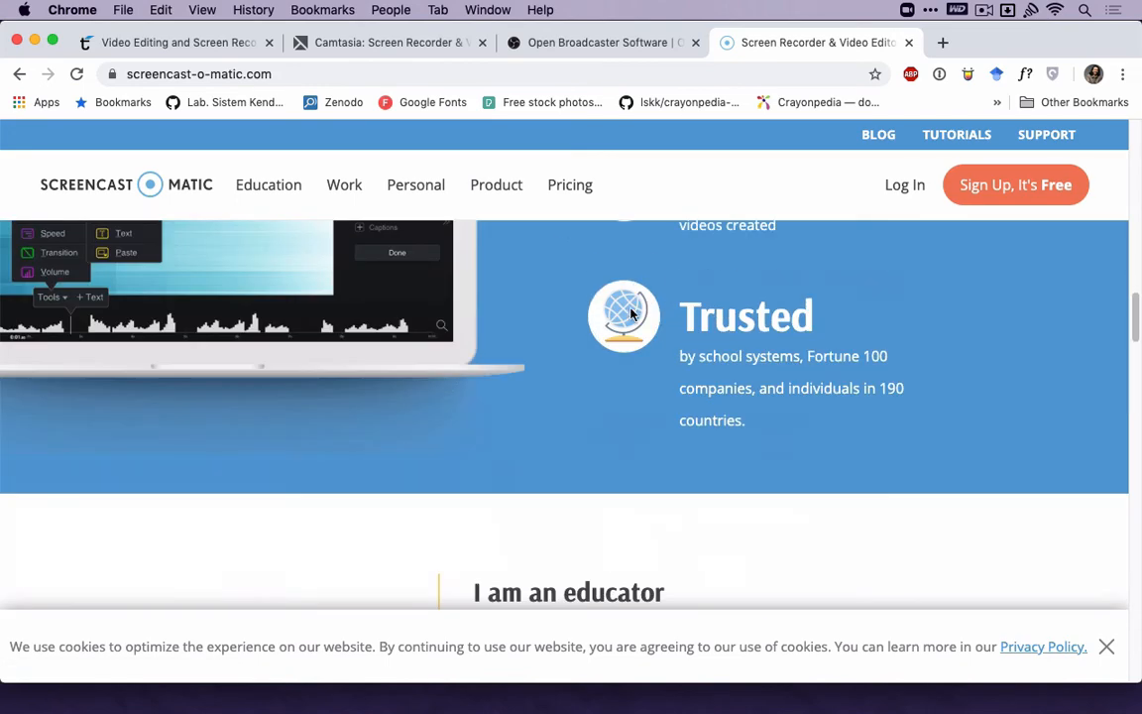
pyautogui.click(600, 42)
pyautogui.scroll(-10, 655, 327)
pyautogui.scroll(-15, 657, 332)
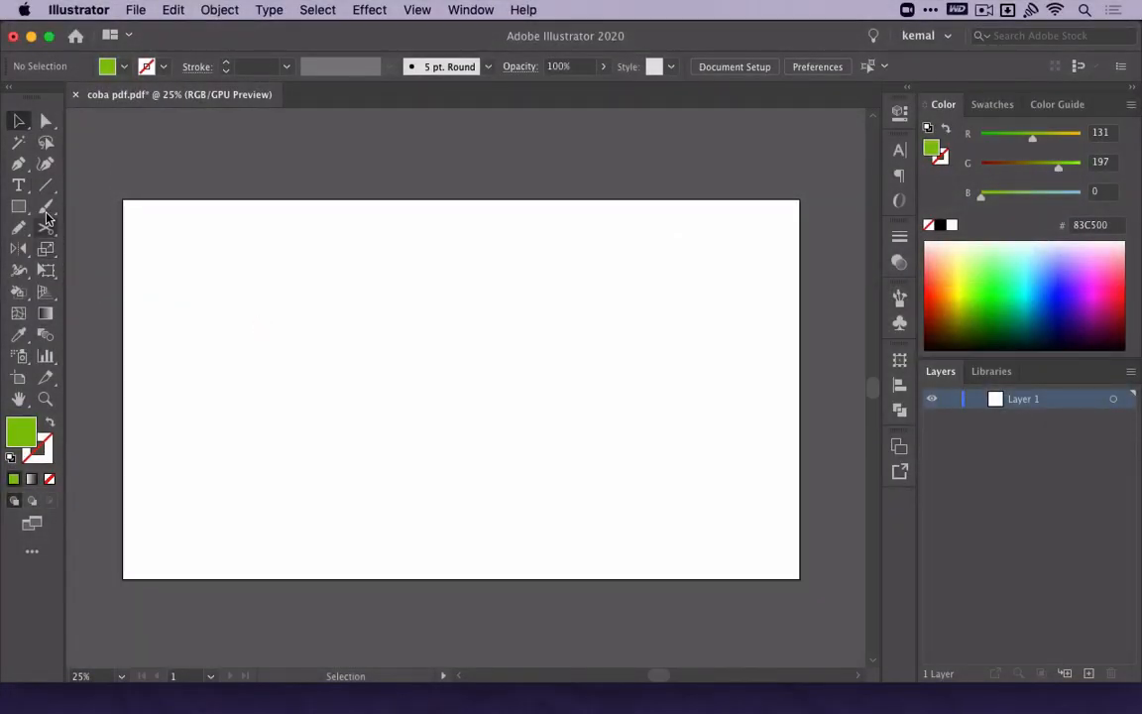
# Switch back to Illustrator's Pen tool group and pick the Delete Anchor Point Tool.
pyautogui.click(22, 163)
pyautogui.press('p')
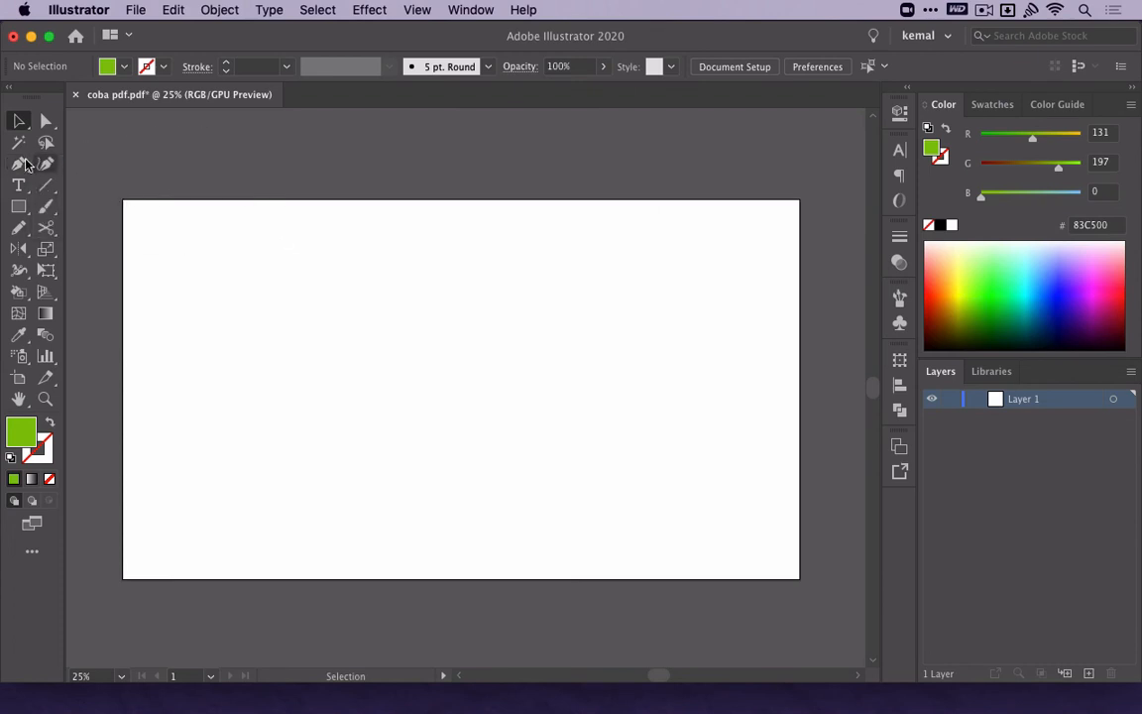
pyautogui.click(21, 164)
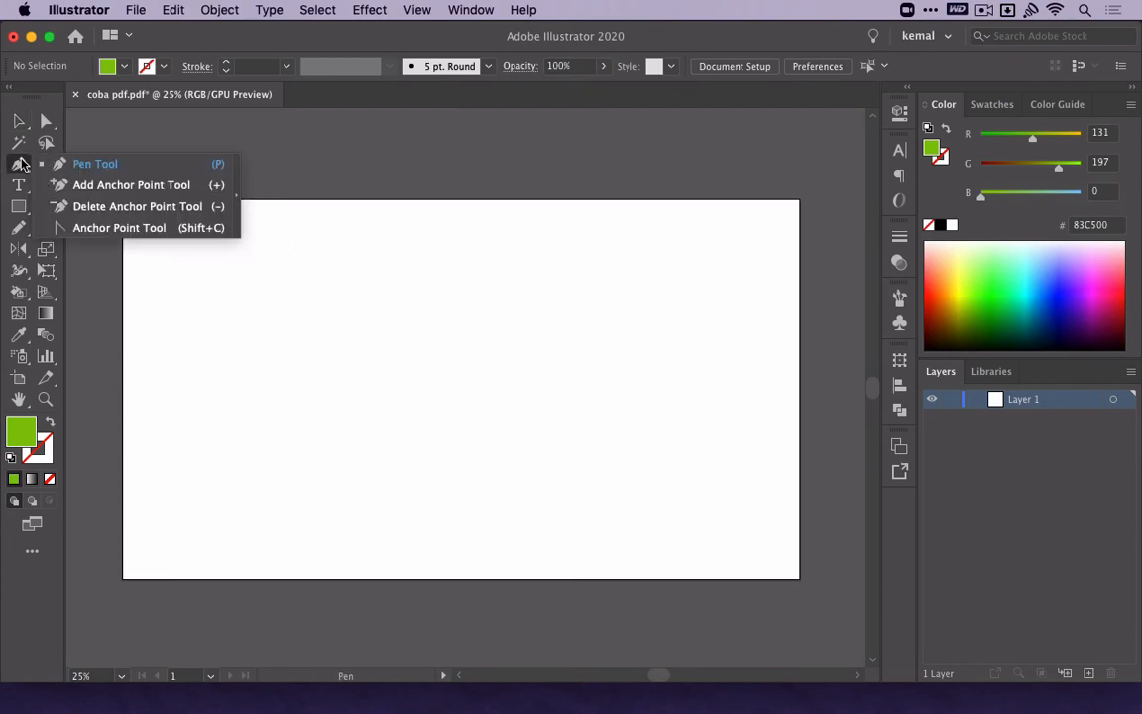
pyautogui.click(94, 205)
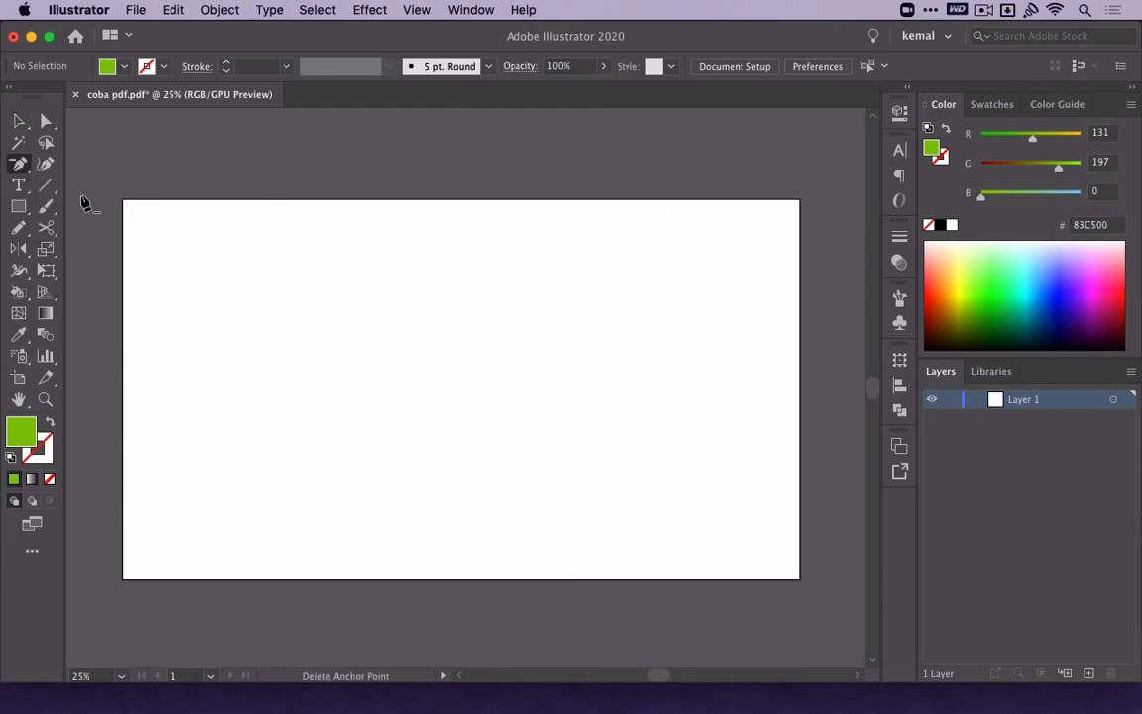
# Pick the Vertical Area Type Tool from the type tools, and return to the Selection tool.
pyautogui.click(21, 186)
pyautogui.click(24, 192)
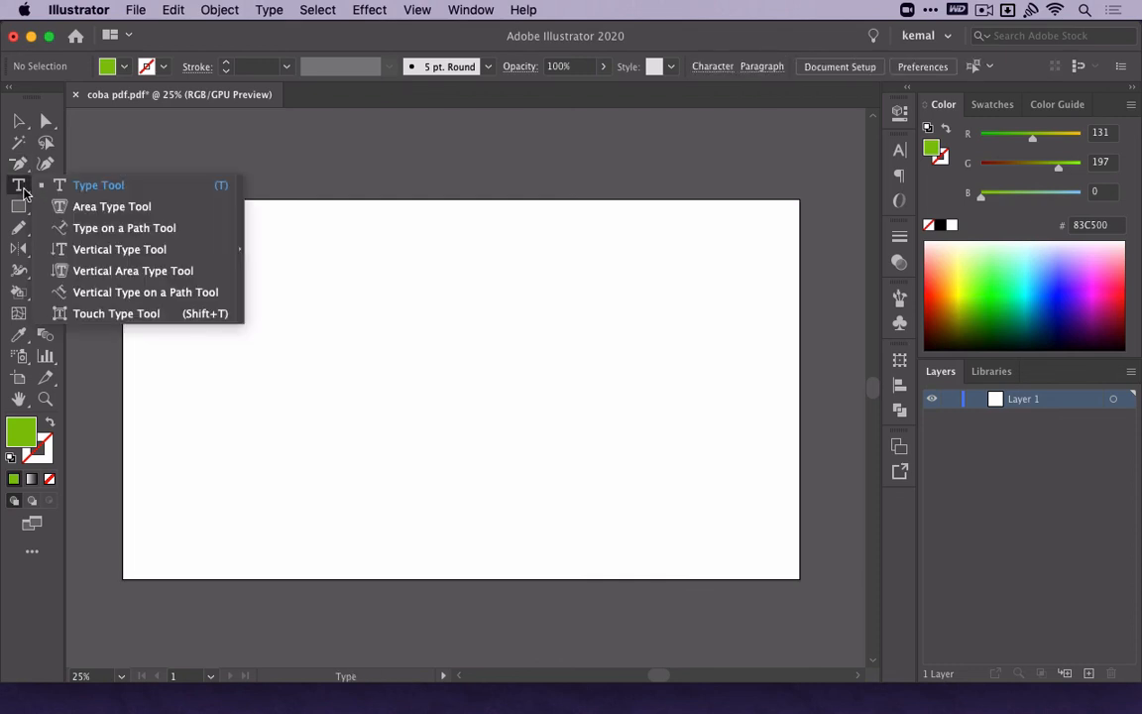
pyautogui.click(111, 273)
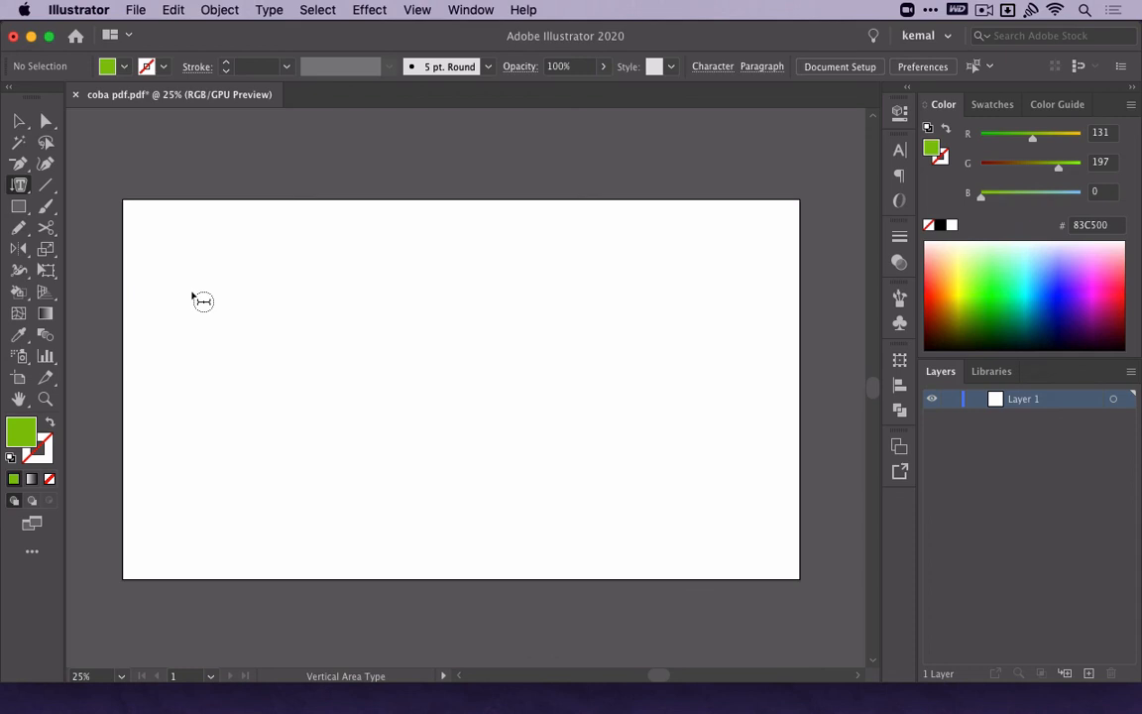
pyautogui.click(18, 119)
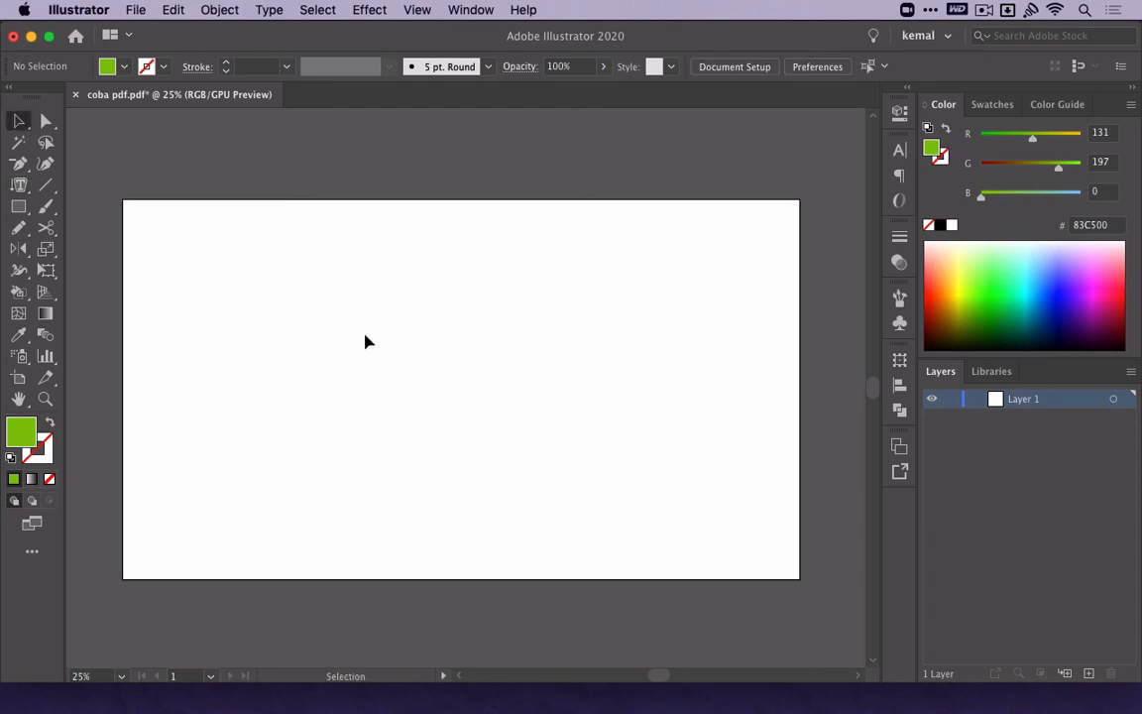
# Add a text line reading "gimana gaya baru nya ?" near the artboard's centre.
pyautogui.press('t')
pyautogui.click(371, 367)
pyautogui.write('gim')
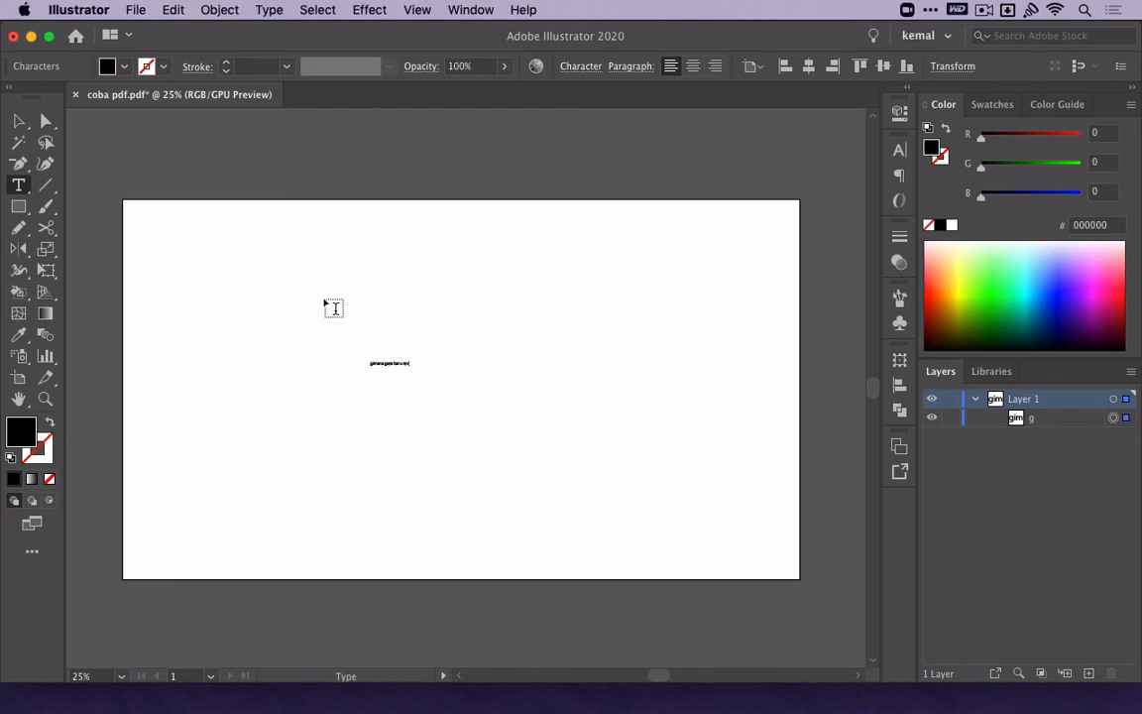
pyautogui.press('Escape')
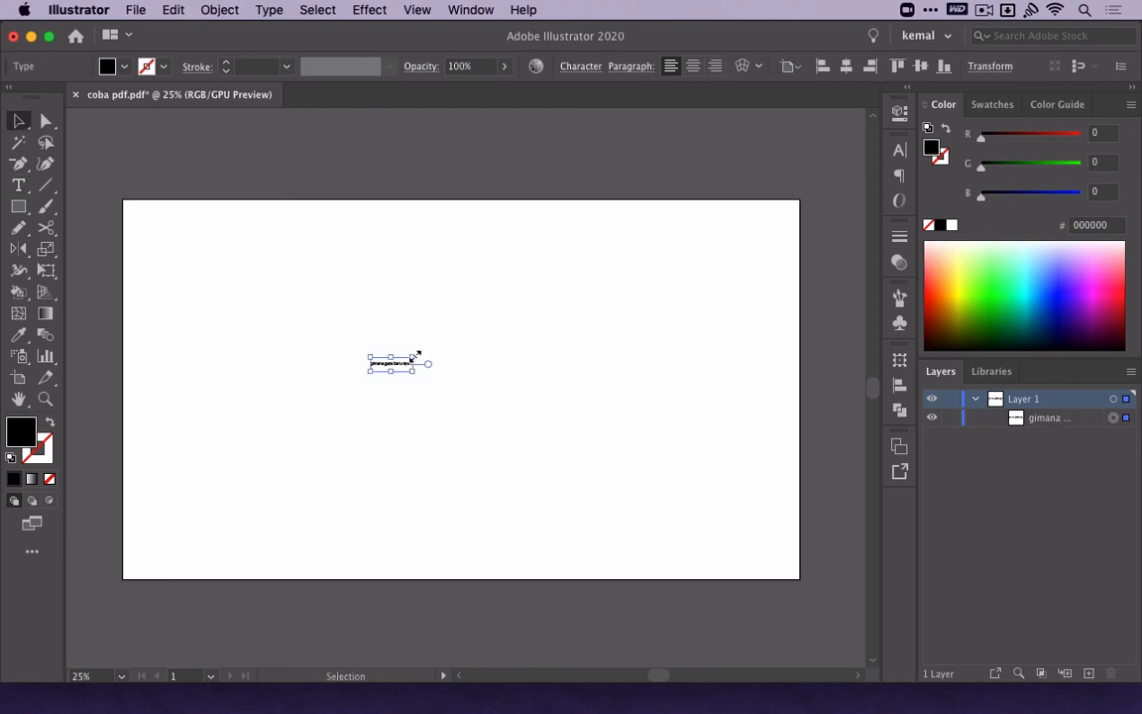
# Enlarge the text to about two thirds of the artboard's width, centre its paragraph and align it to the artboard's horizontal centre.
pyautogui.moveTo(416, 354); pyautogui.dragTo(617, 340)
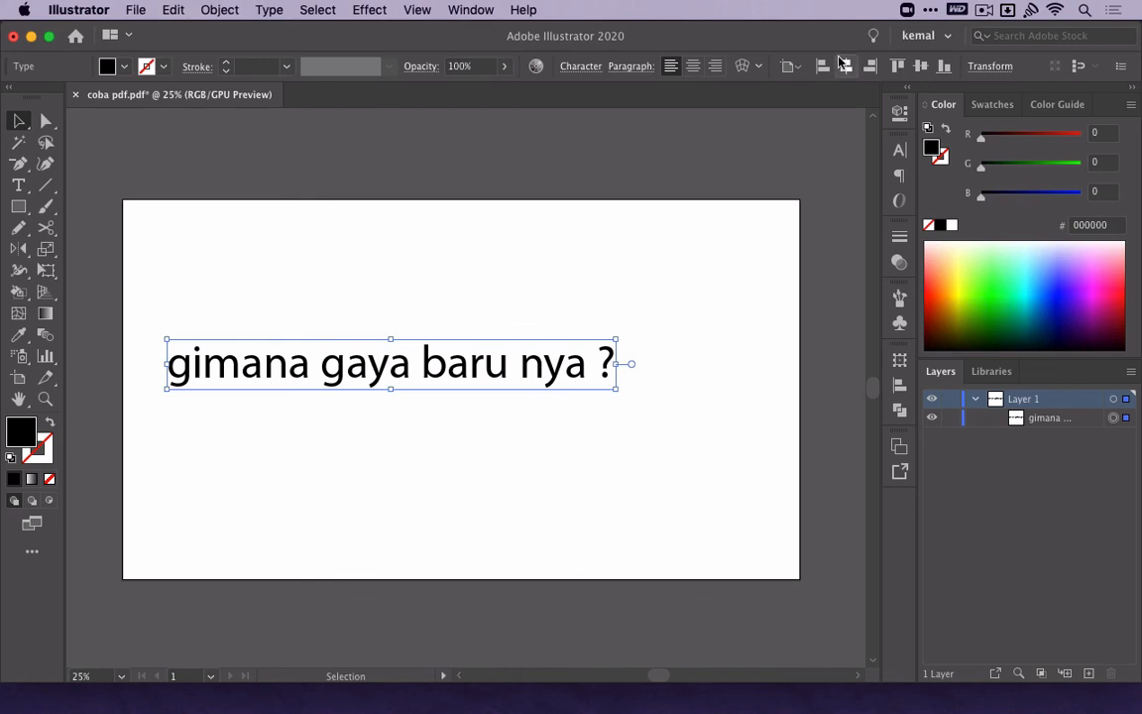
pyautogui.click(693, 65)
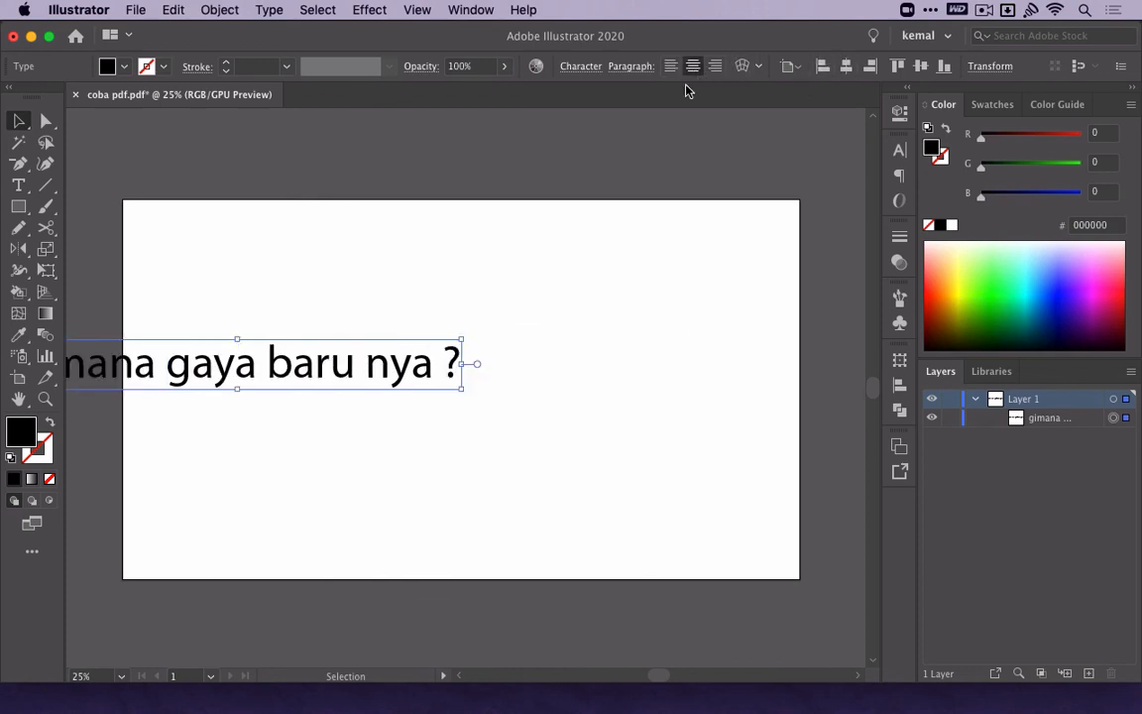
pyautogui.click(846, 67)
# Duplicate the text line directly below the original and replace the copy's wording with "kalo ada yang mau ditanyain lagi".
pyautogui.moveTo(537, 371); pyautogui.dragTo(538, 431)
pyautogui.doubleClick(539, 431)
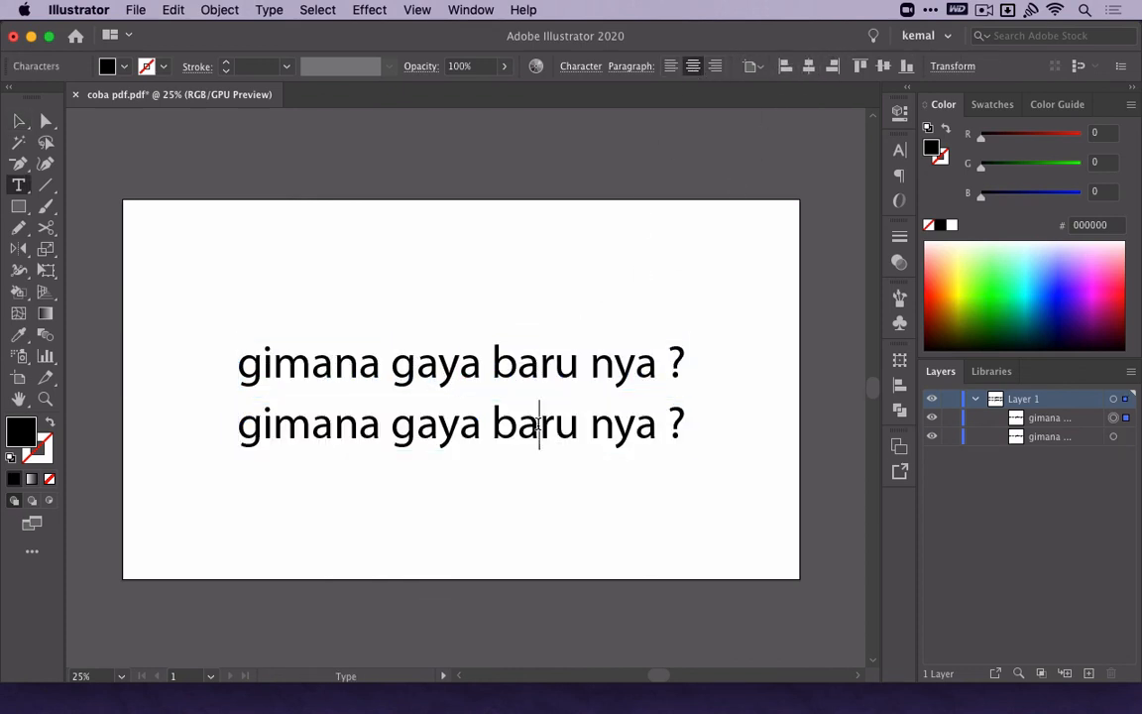
pyautogui.press('super+a')
pyautogui.write('kalo ada yang')
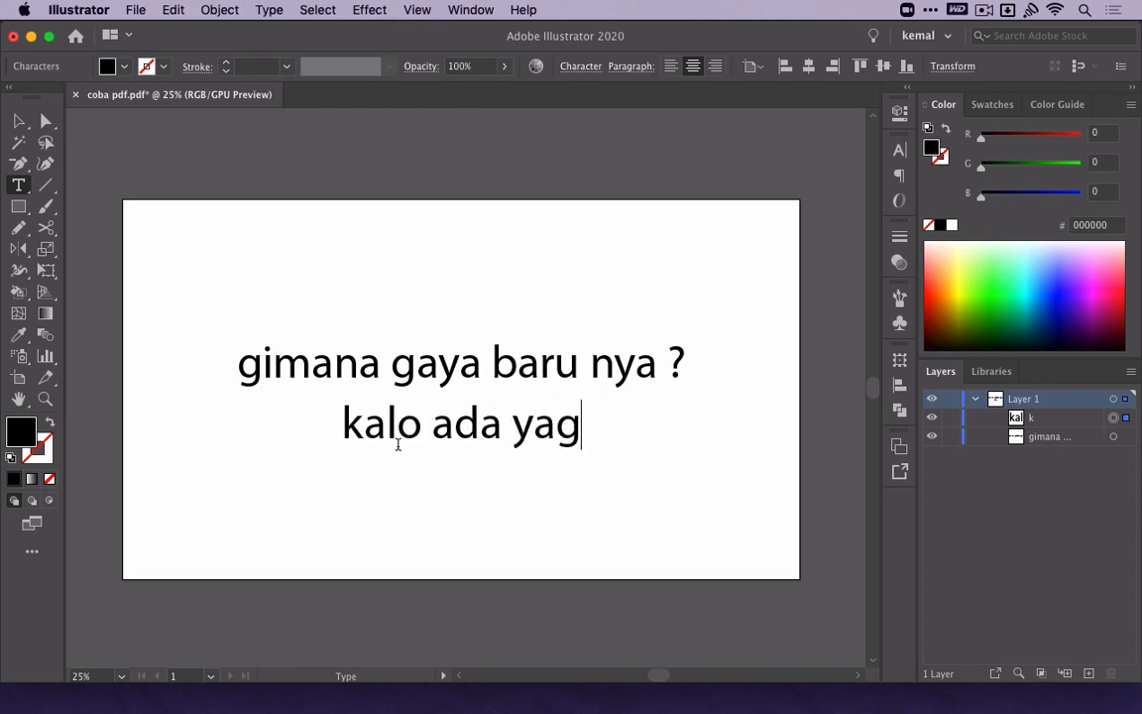
pyautogui.press('BackSpace')
pyautogui.write('ng mau ditanyain lagi')
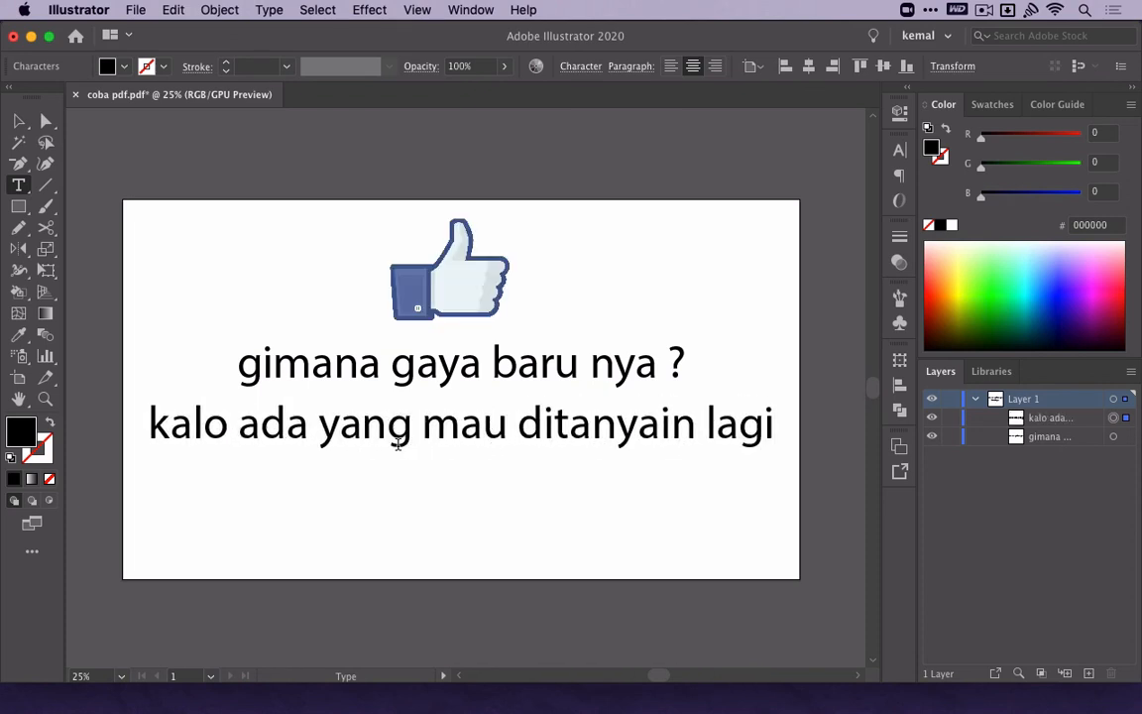
# Add a second line reading "komen dibawah ya ;)" to the duplicated text and finish text editing.
pyautogui.press('Return')
pyautogui.write('komen dibawah ya ;)')
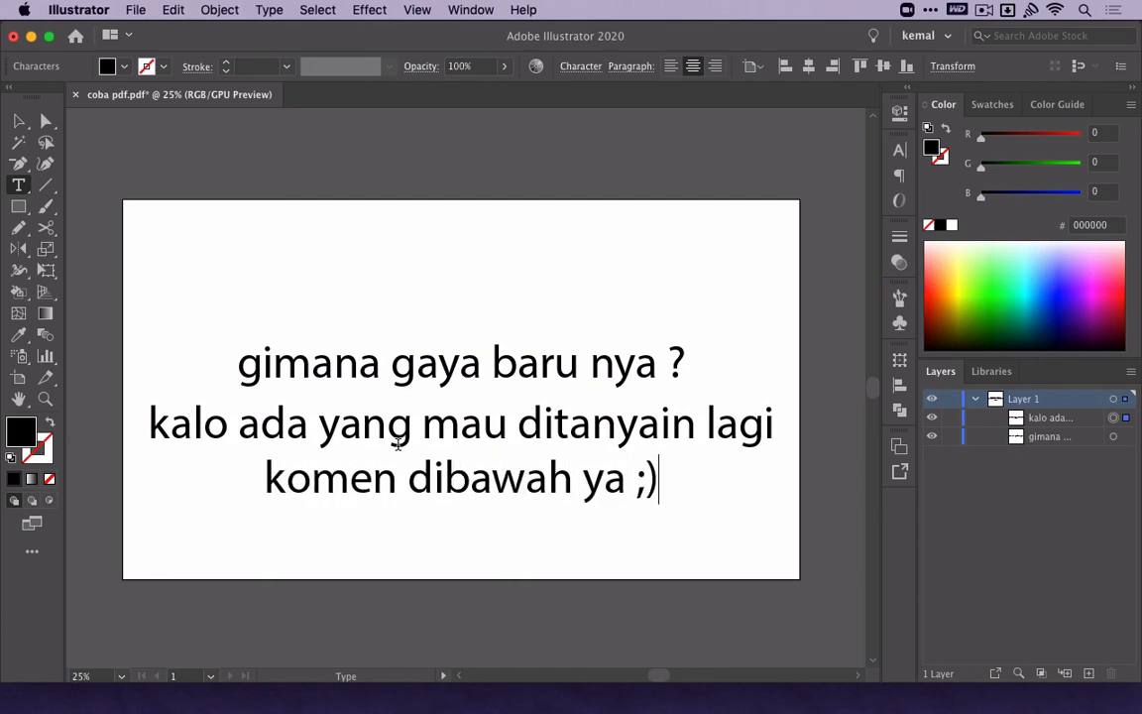
pyautogui.press('Escape')
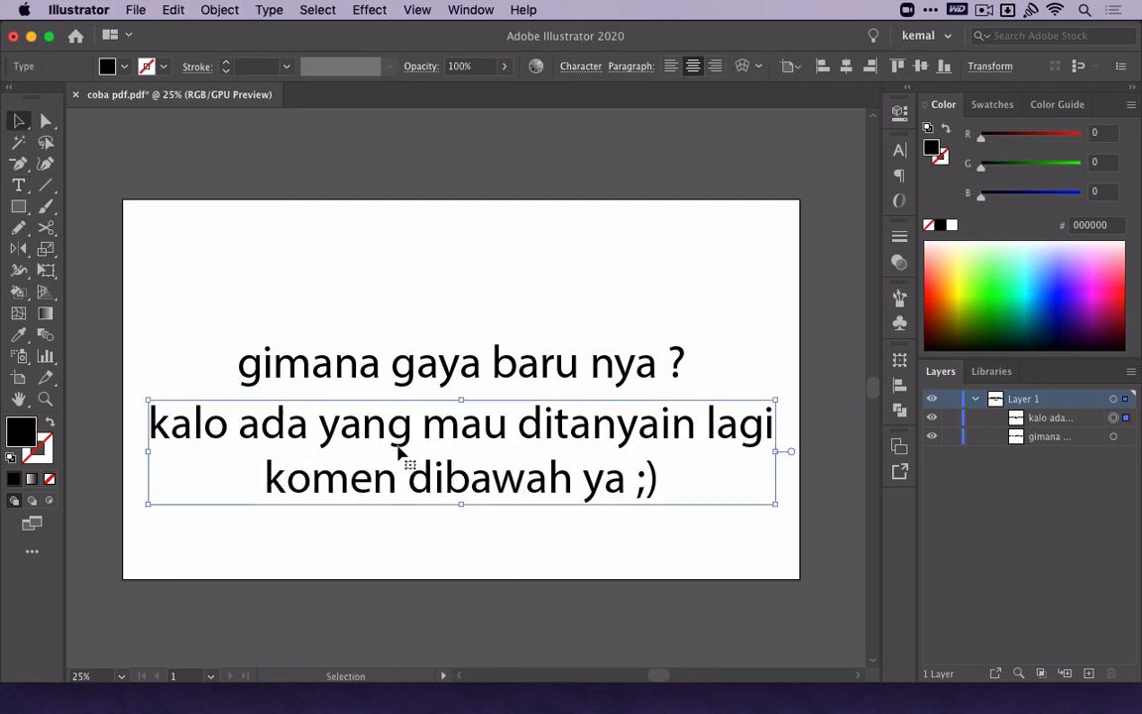
# Group both text objects and centre the group vertically on the artboard.
pyautogui.moveTo(550, 313); pyautogui.dragTo(476, 526)
pyautogui.press('super+g')
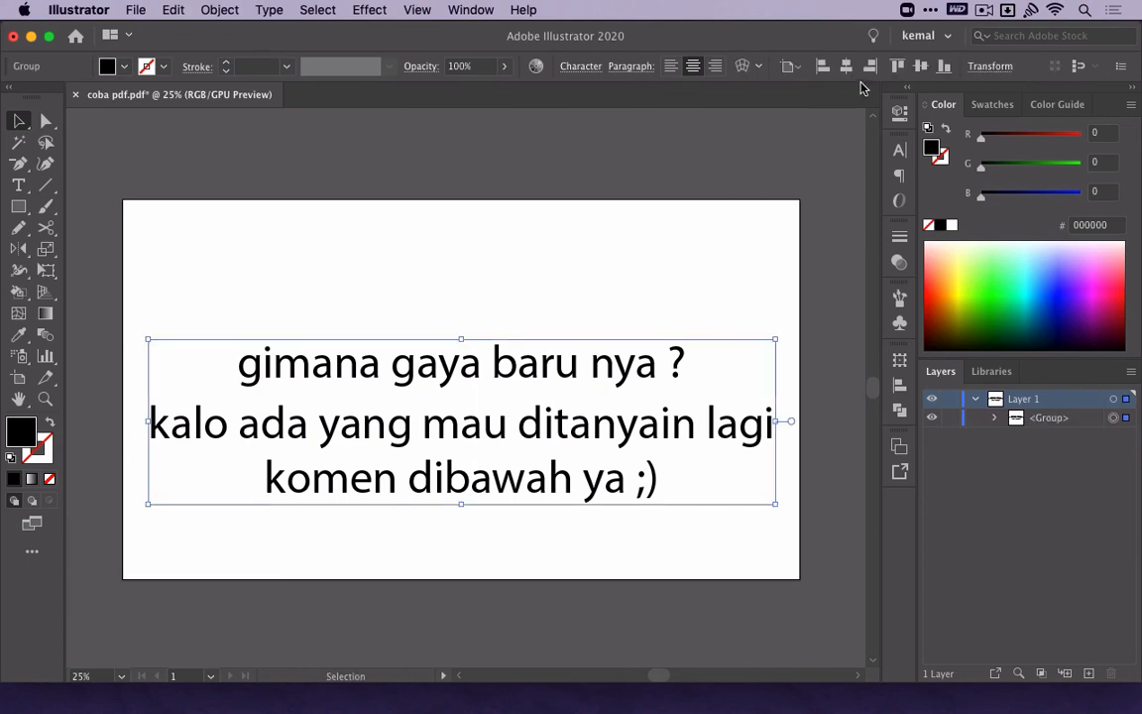
pyautogui.click(868, 67)
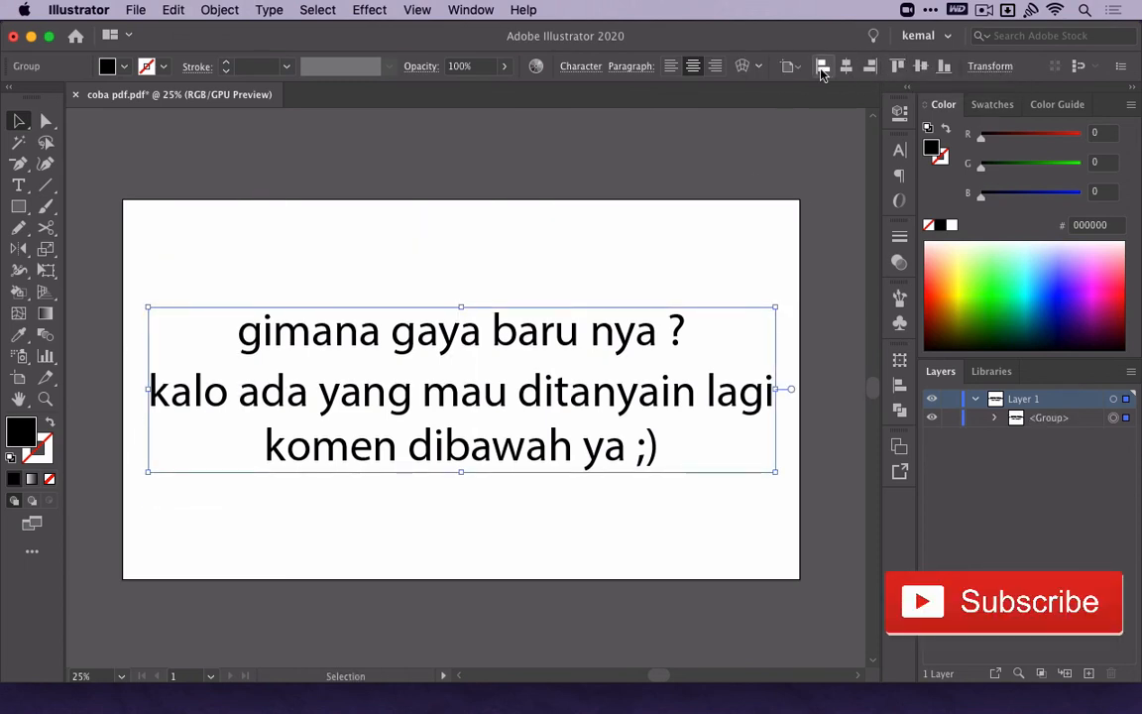
# Deselect the text group and minimize the document window to show the desktop.
pyautogui.click(682, 219)
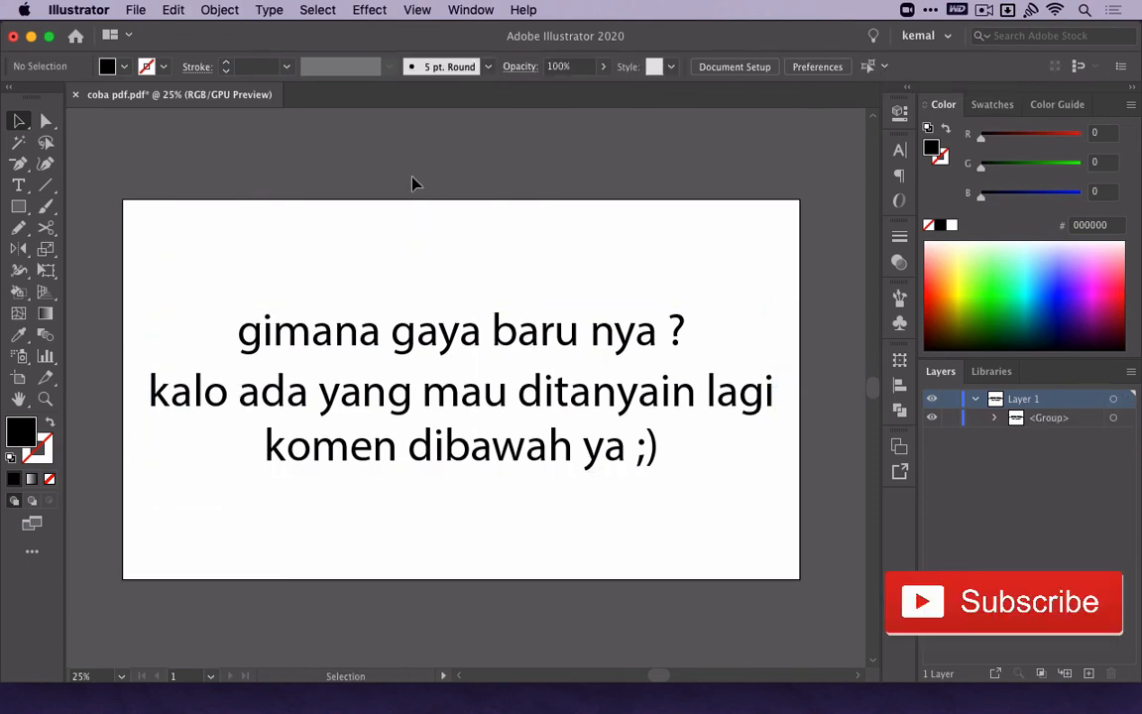
pyautogui.click(31, 37)
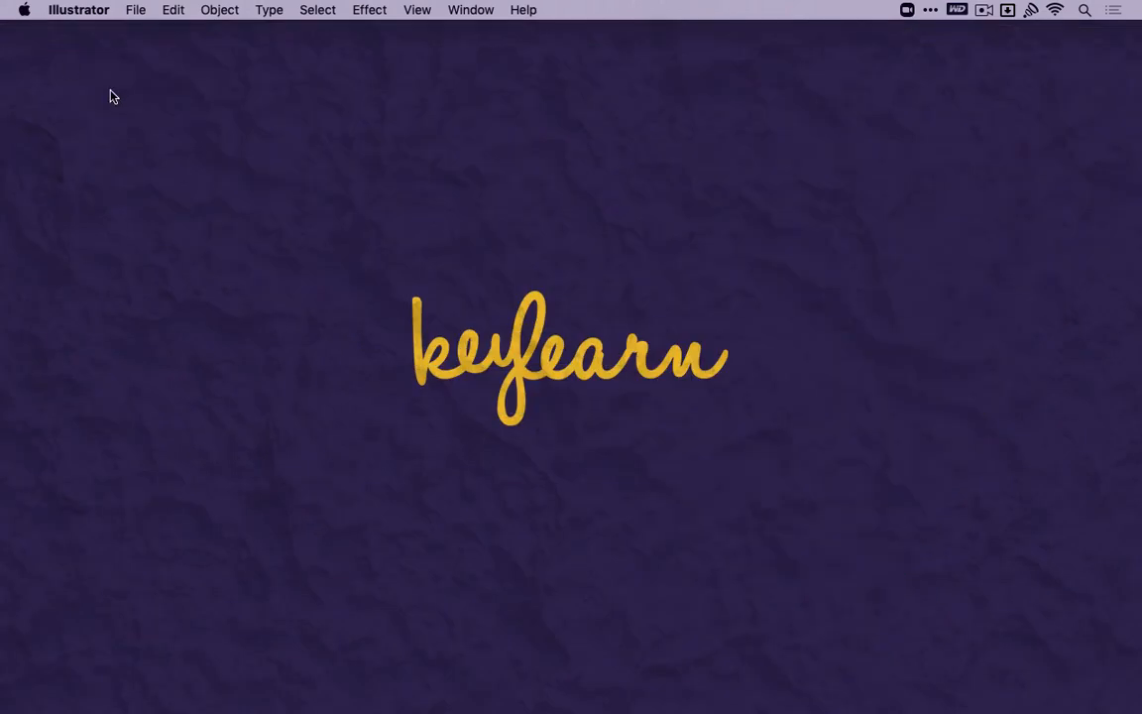